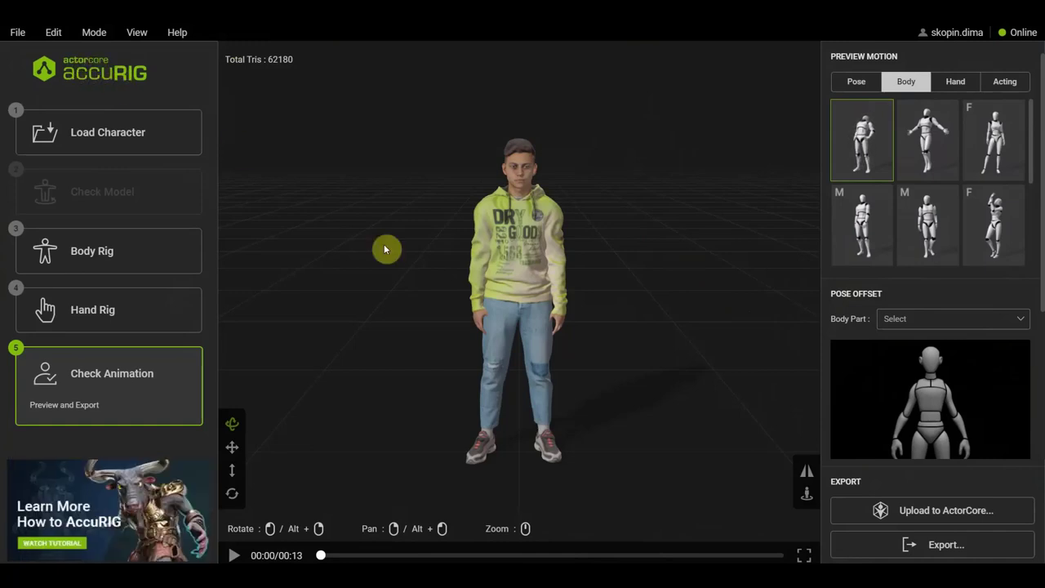
# Preview the walking motion and other body motions on the sample character.
pyautogui.scroll(-1, 643, 297)
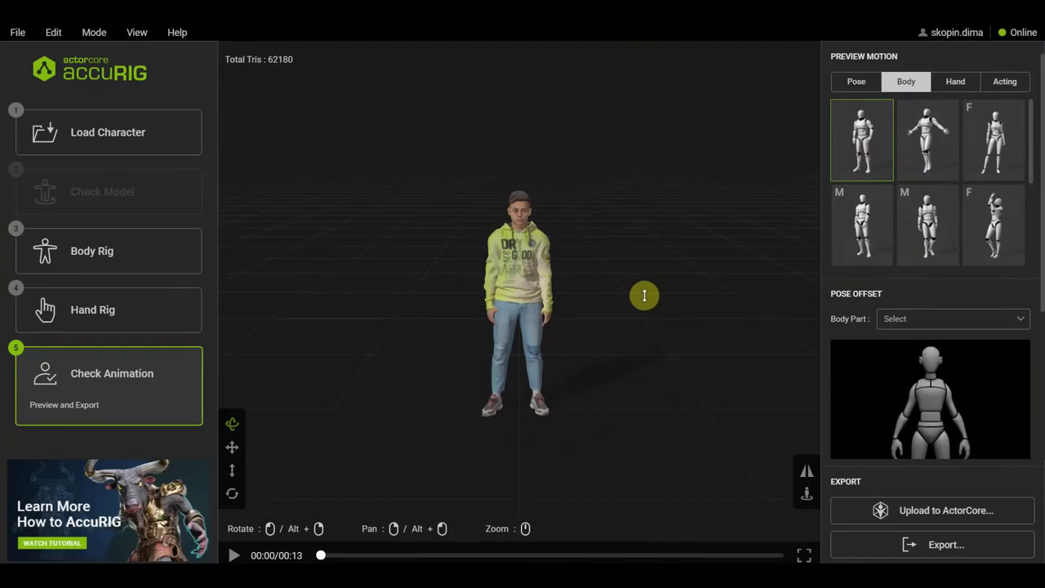
pyautogui.scroll(2, 621, 273)
pyautogui.scroll(2, 621, 273)
pyautogui.scroll(-4, 622, 288)
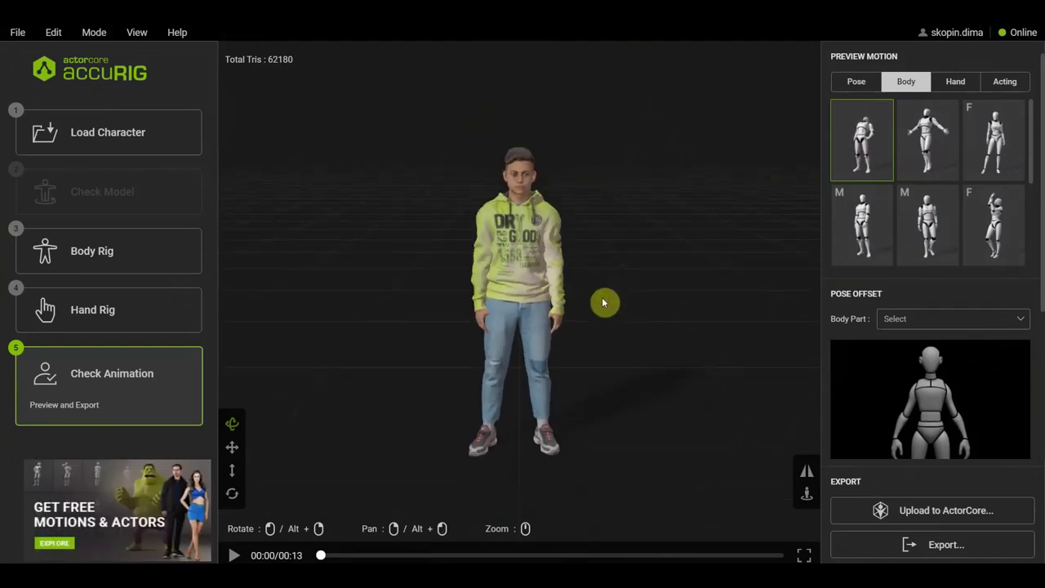
pyautogui.click(939, 219)
pyautogui.click(948, 151)
pyautogui.click(1000, 145)
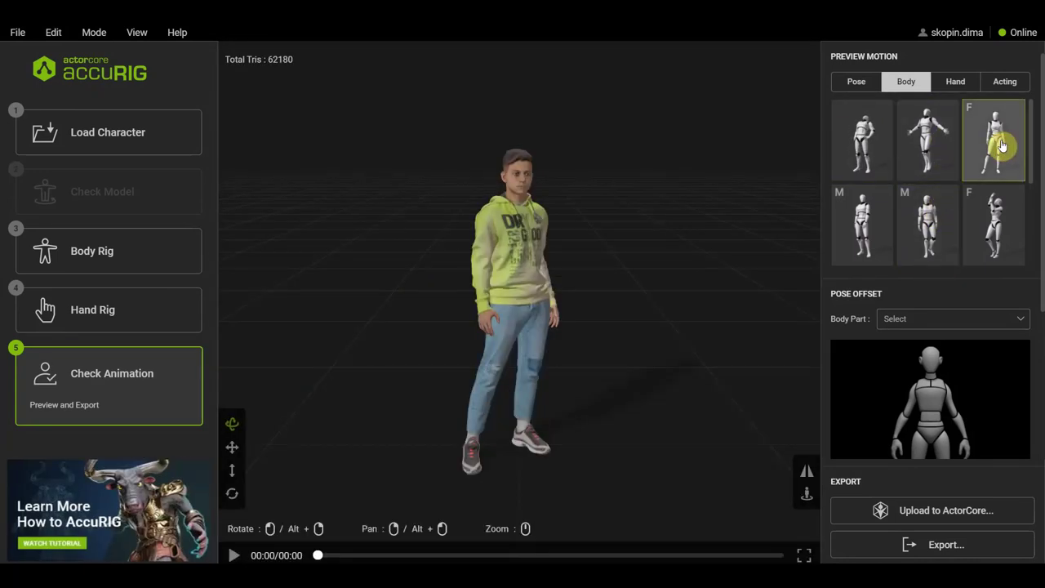
# Offset the chest's Spine Top pose rotation, then return to the Load Character page.
pyautogui.scroll(-3, 980, 384)
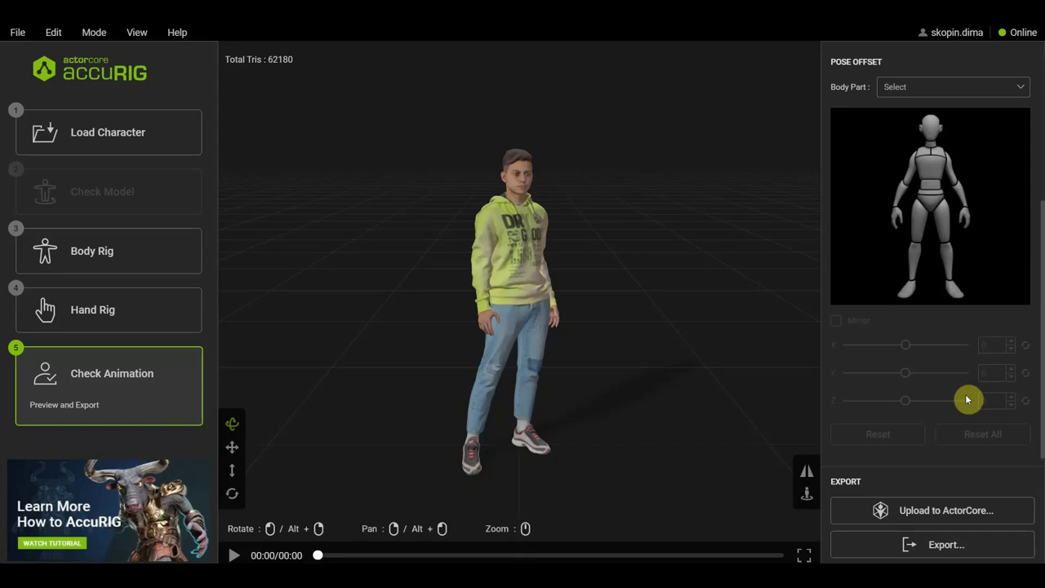
pyautogui.click(927, 175)
pyautogui.moveTo(905, 400)
pyautogui.mouseDown()
pyautogui.moveTo(919, 401)
pyautogui.moveTo(906, 408)
pyautogui.mouseUp()
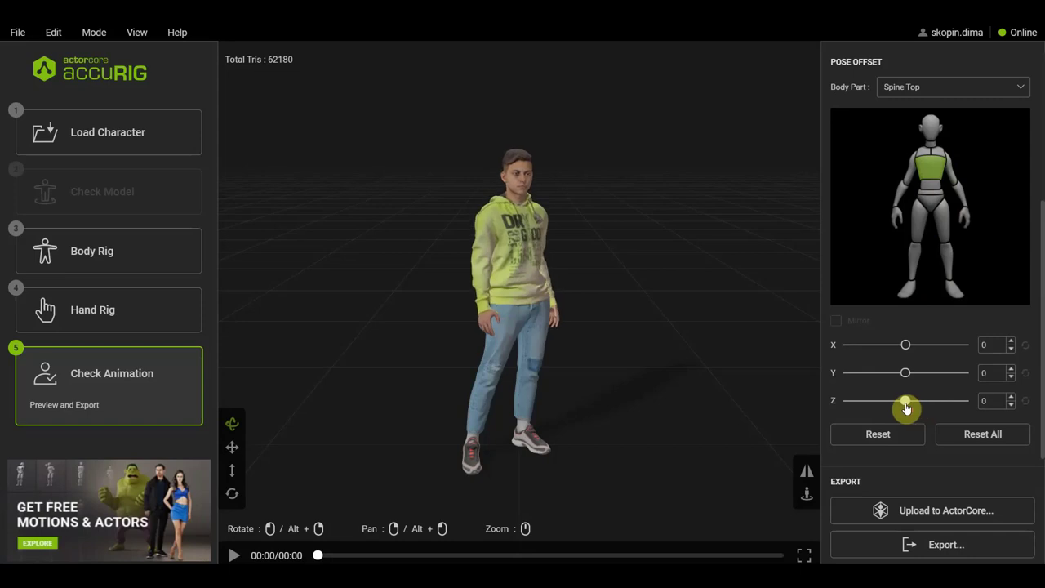
pyautogui.moveTo(905, 372)
pyautogui.mouseDown()
pyautogui.moveTo(937, 378)
pyautogui.moveTo(938, 393)
pyautogui.moveTo(908, 392)
pyautogui.mouseUp()
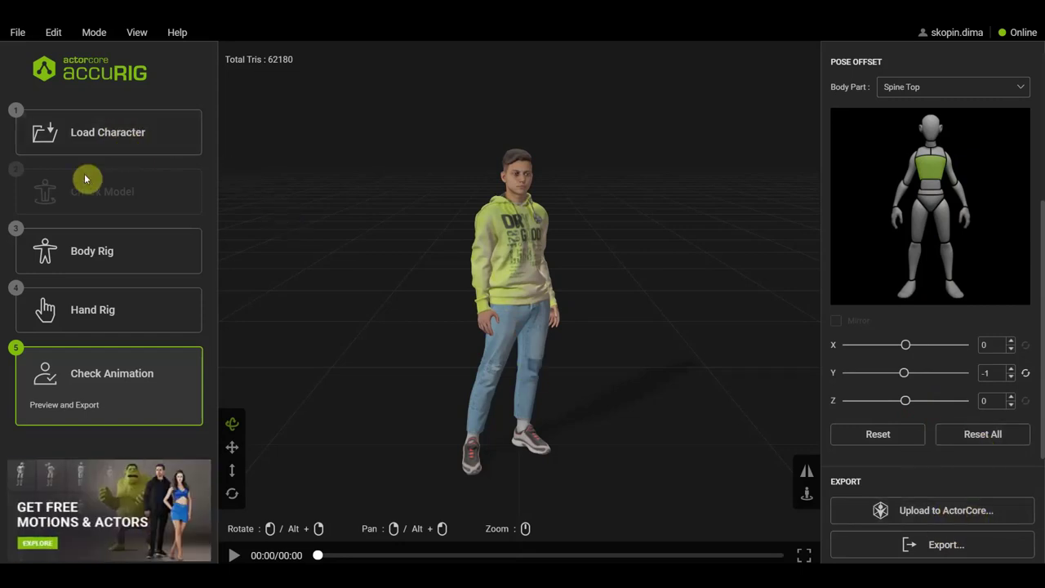
pyautogui.click(123, 140)
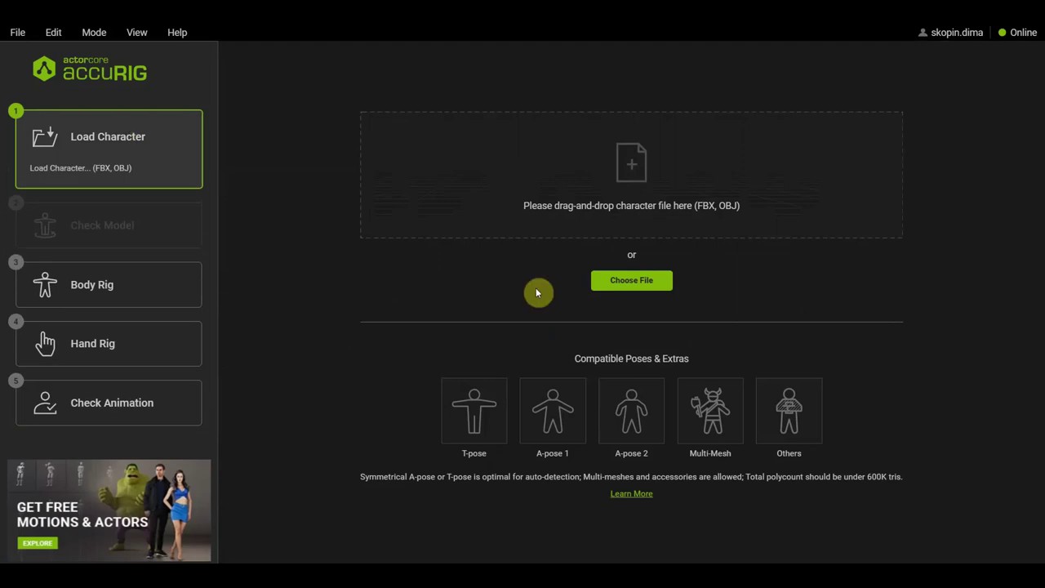
# Browse to the Desktop and import the пантера розовая1 model file.
pyautogui.click(629, 281)
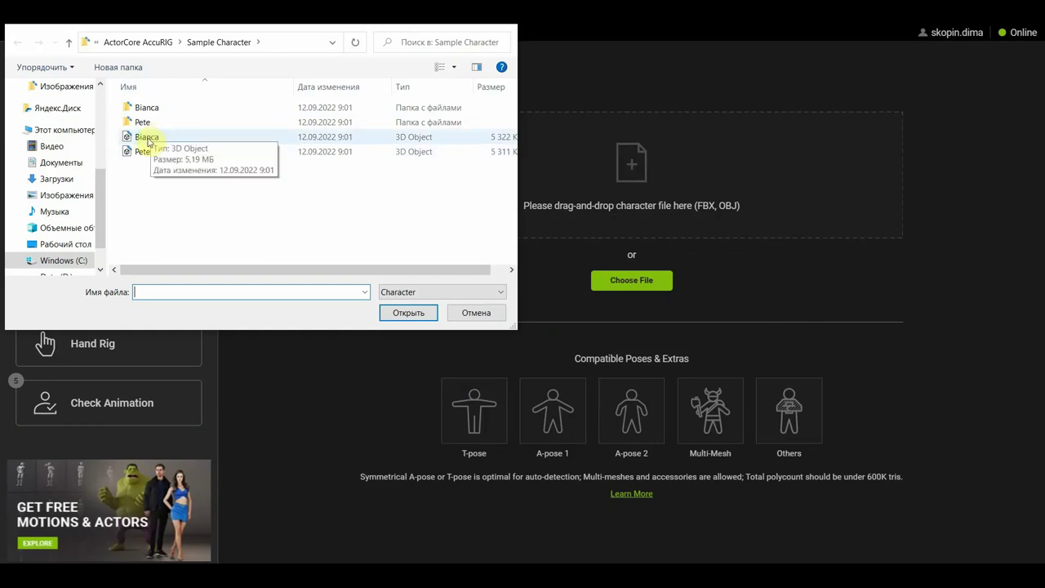
pyautogui.click(148, 139)
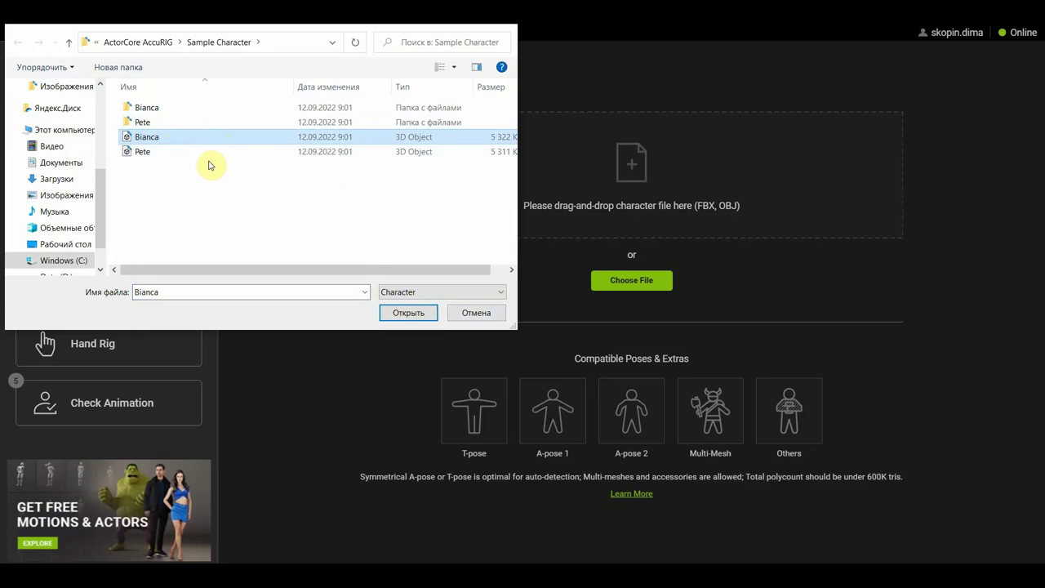
pyautogui.click(476, 320)
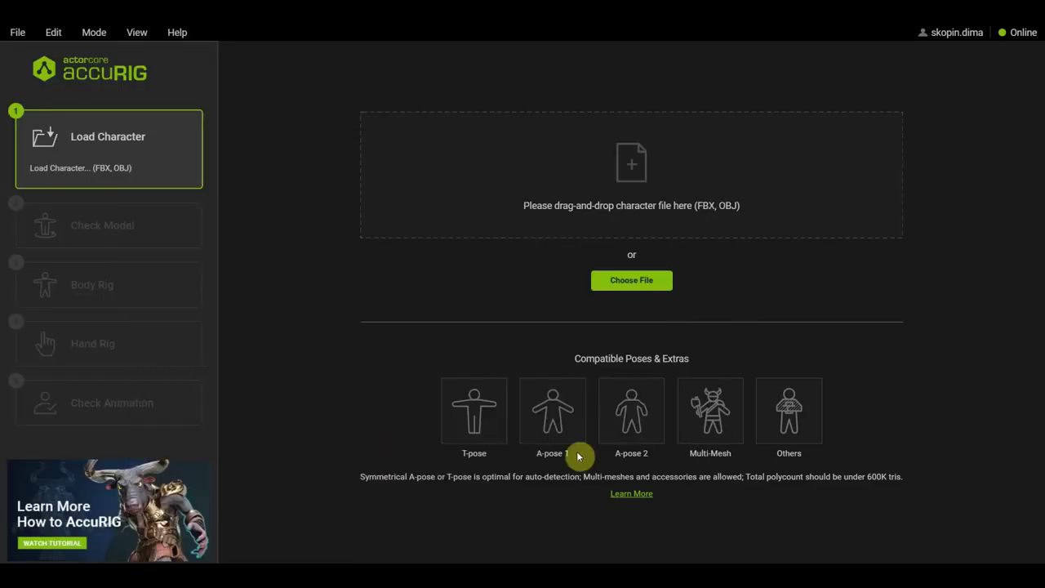
pyautogui.click(637, 280)
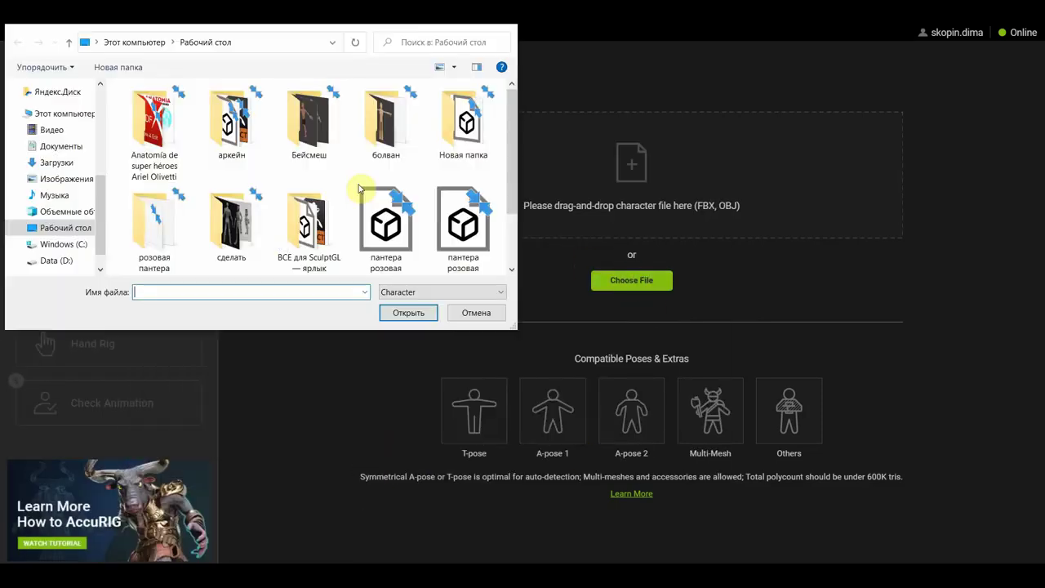
pyautogui.click(463, 225)
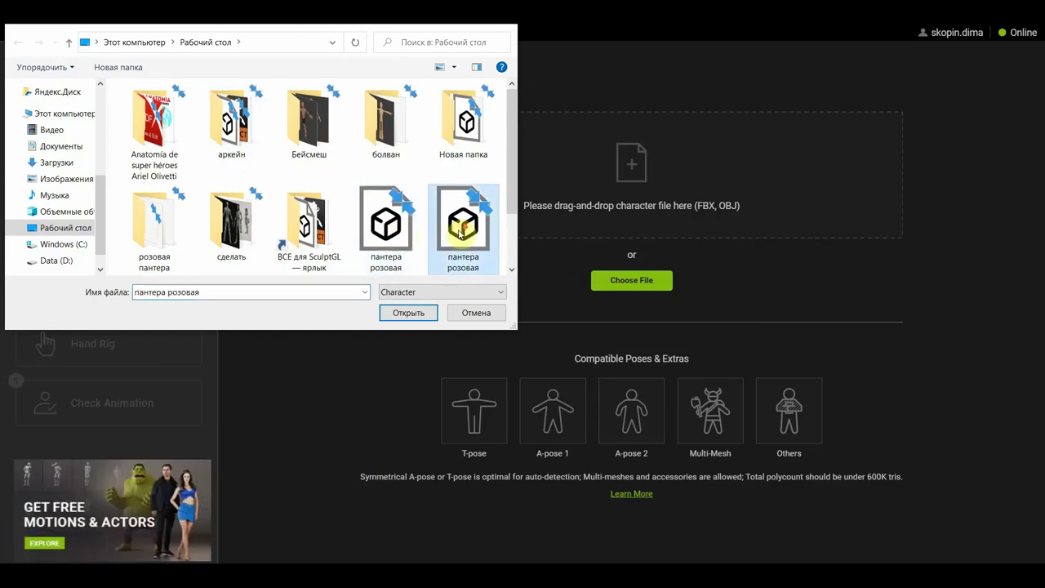
pyautogui.scroll(-1, 457, 229)
pyautogui.click(154, 222)
pyautogui.click(408, 314)
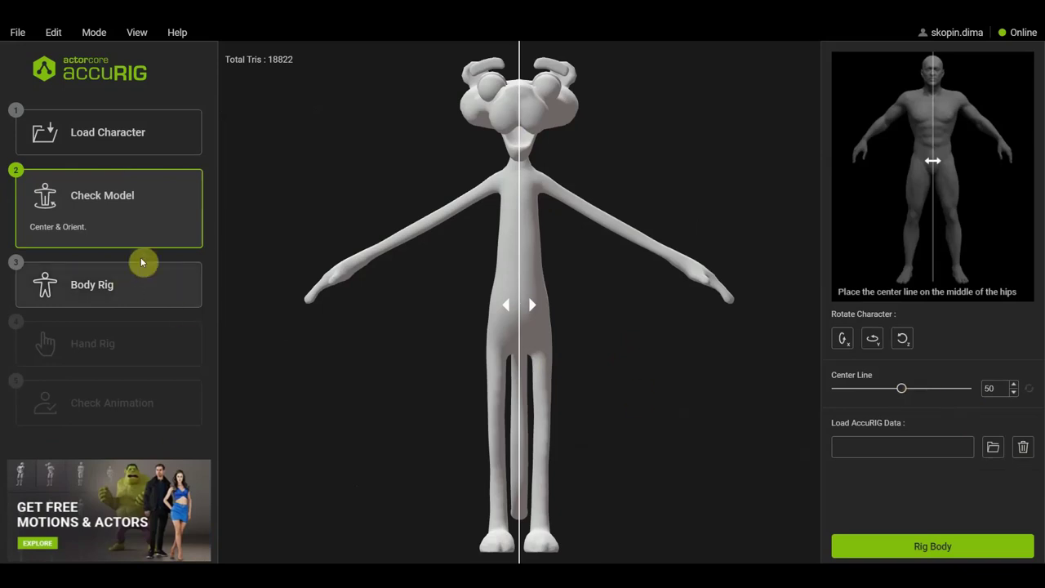
# Auto-place the body joints on the panther model with Rig Body.
pyautogui.click(128, 285)
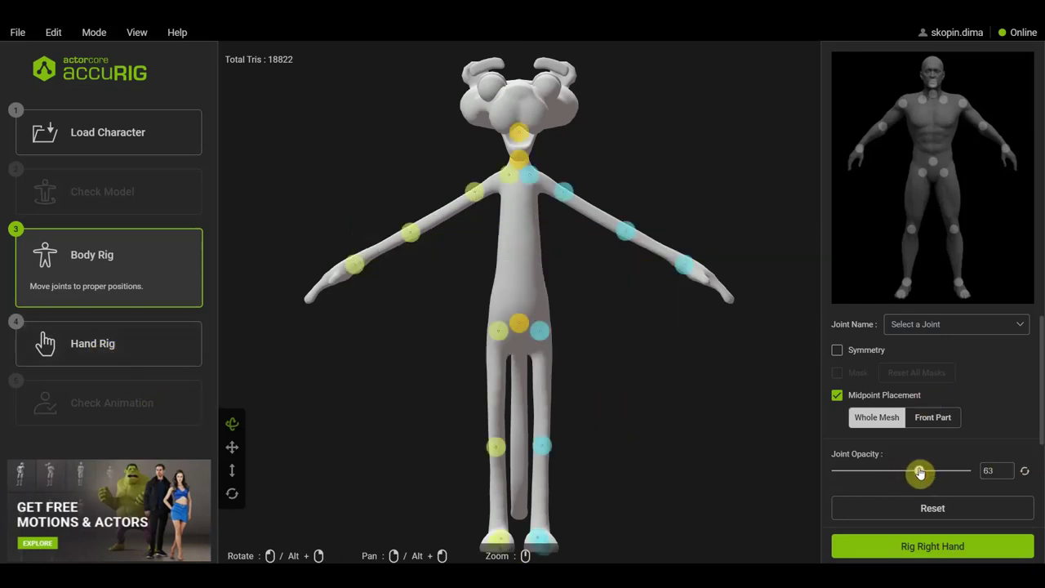
# Adjust joint opacity, select Left Humerus, enable Symmetry, and proceed to Rig Right Hand.
pyautogui.moveTo(920, 472); pyautogui.dragTo(918, 474)
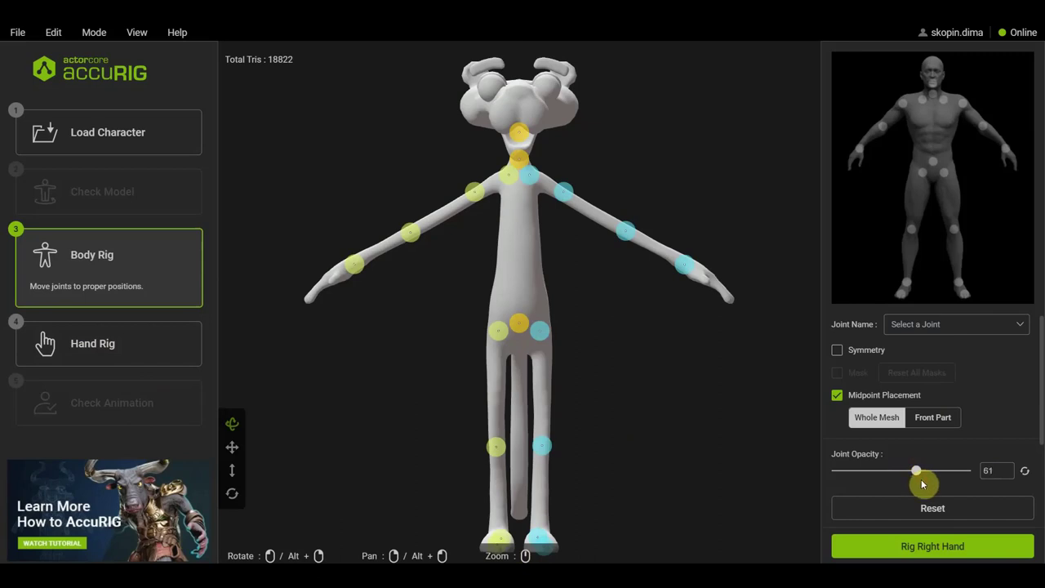
pyautogui.click(570, 197)
pyautogui.moveTo(916, 470); pyautogui.dragTo(924, 473)
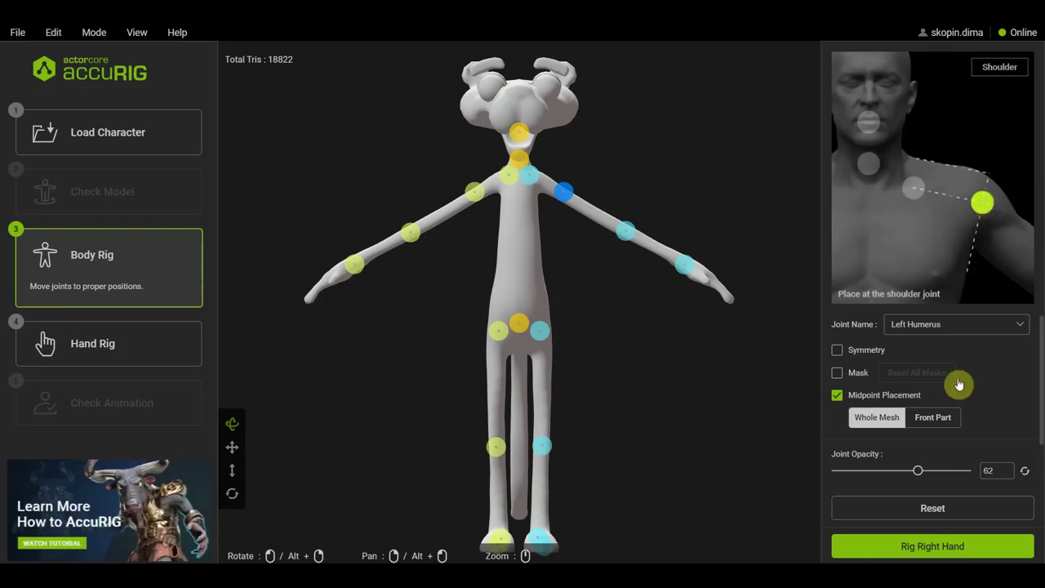
pyautogui.moveTo(918, 471)
pyautogui.mouseDown()
pyautogui.moveTo(930, 471)
pyautogui.moveTo(916, 471)
pyautogui.mouseUp()
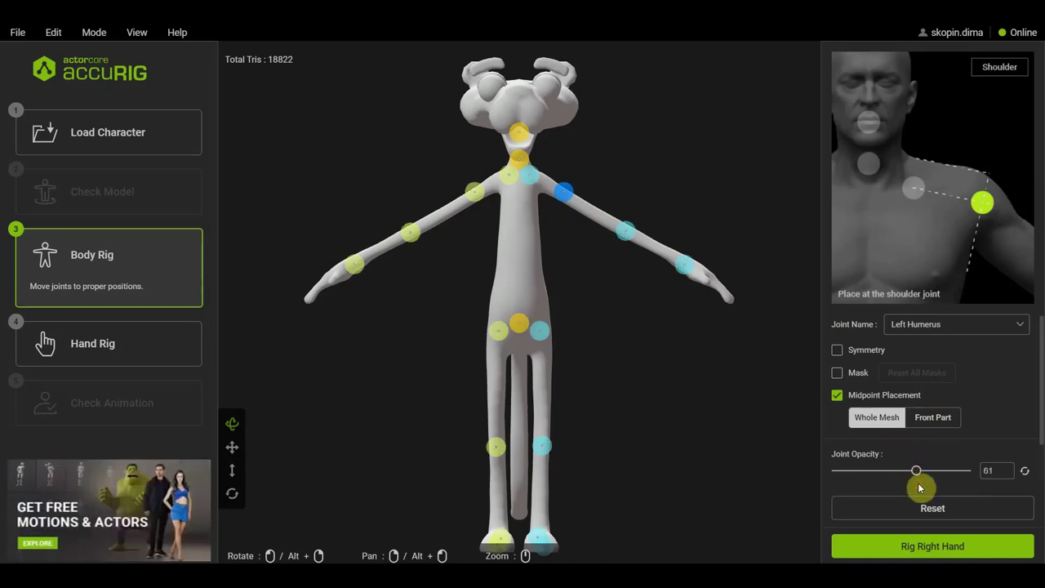
pyautogui.click(838, 350)
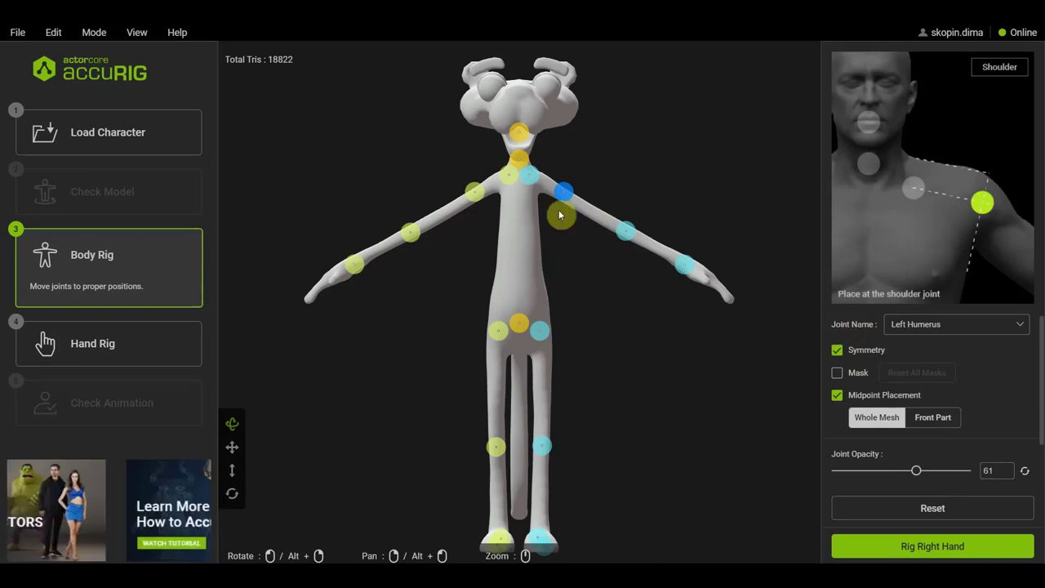
pyautogui.click(128, 357)
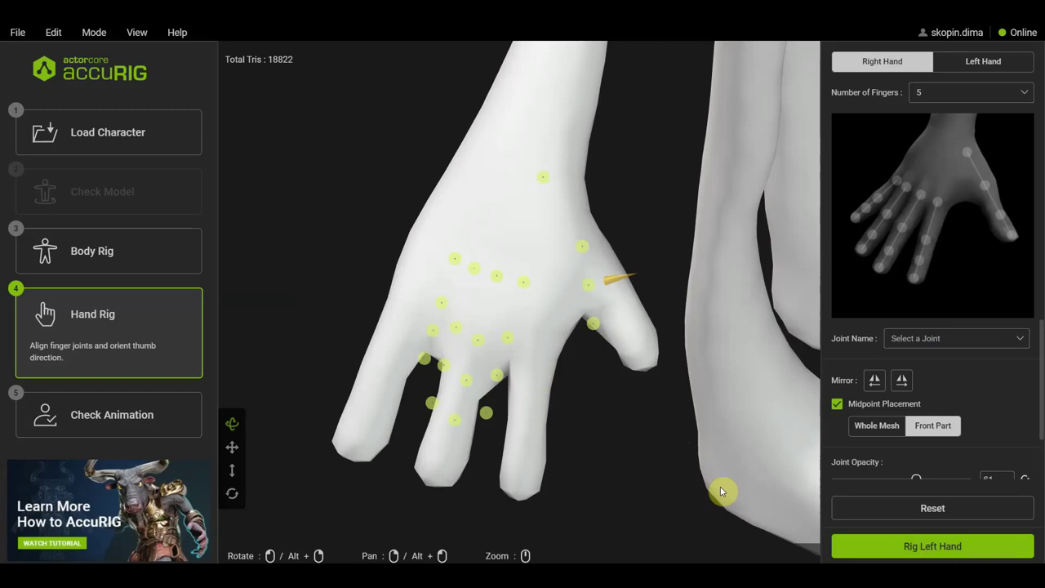
# Zoom in on the right hand and align the pinky tip and thumb joints.
pyautogui.scroll(-2, 634, 455)
pyautogui.scroll(-3, 656, 465)
pyautogui.scroll(3, 681, 467)
pyautogui.scroll(2, 681, 467)
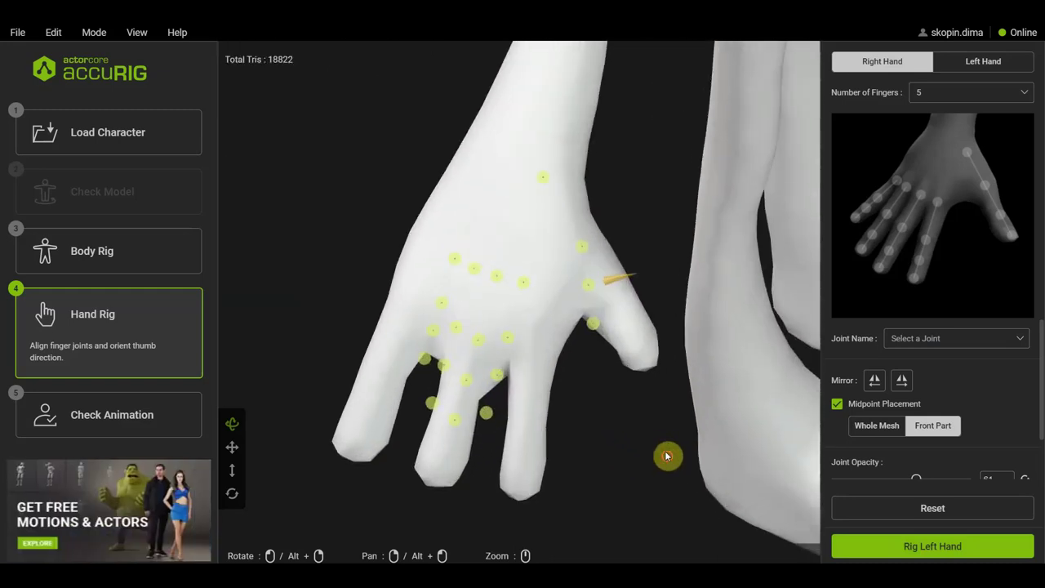
pyautogui.scroll(2, 665, 450)
pyautogui.scroll(1, 693, 474)
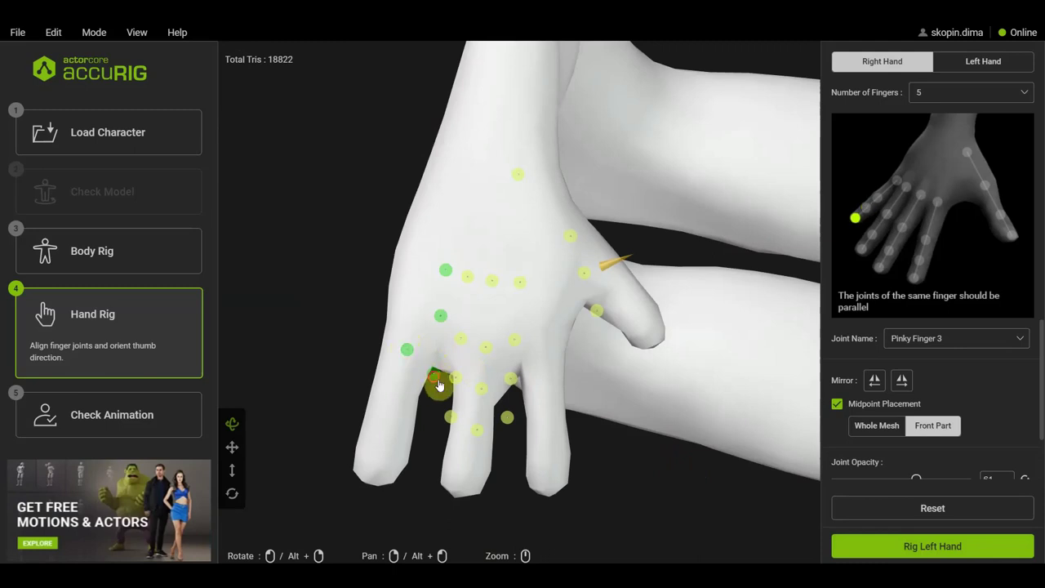
pyautogui.moveTo(434, 373); pyautogui.dragTo(414, 377)
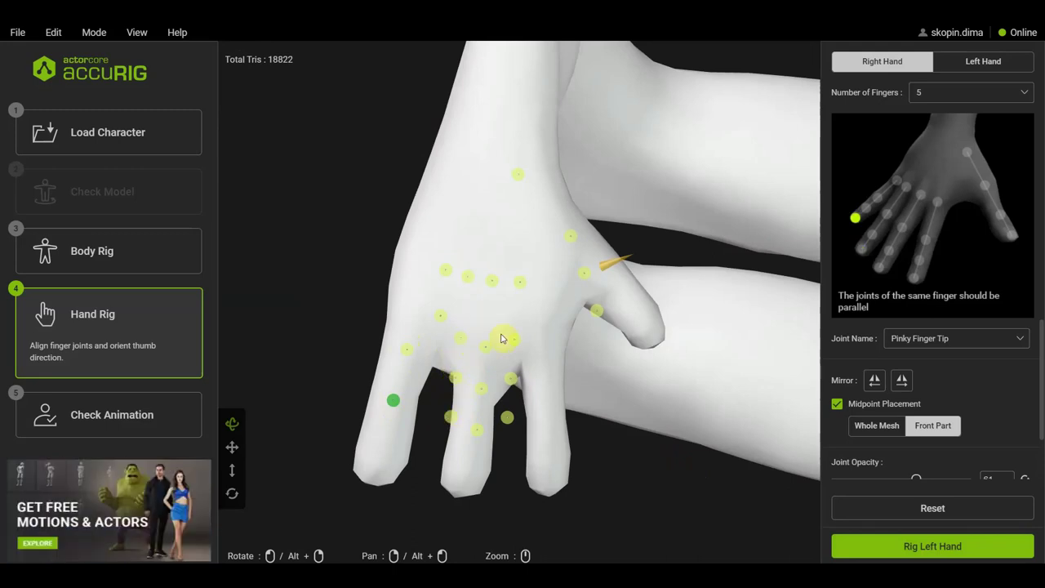
pyautogui.scroll(2, 504, 351)
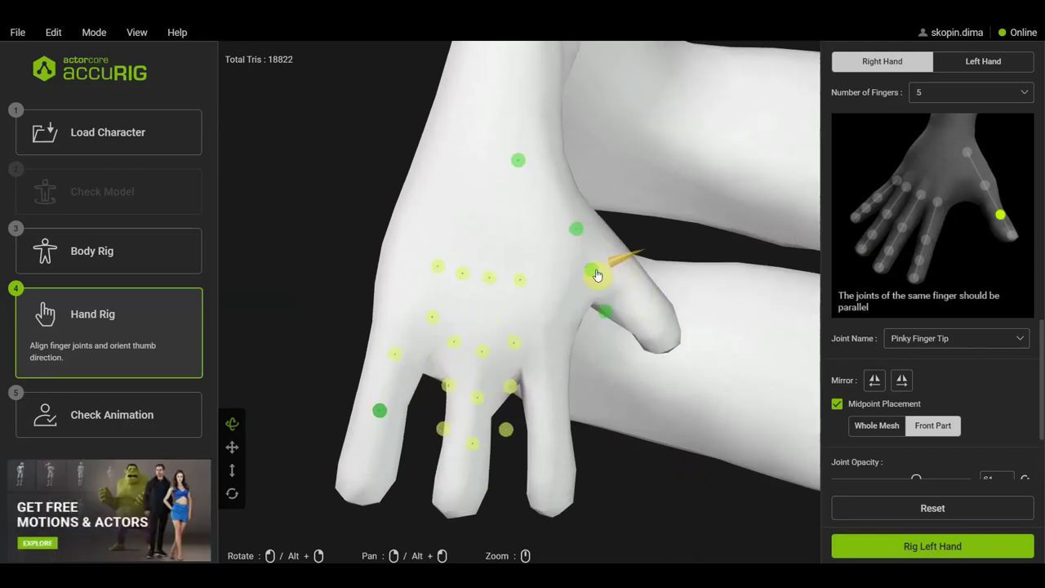
pyautogui.moveTo(593, 275); pyautogui.dragTo(611, 270)
pyautogui.moveTo(604, 311); pyautogui.dragTo(655, 314)
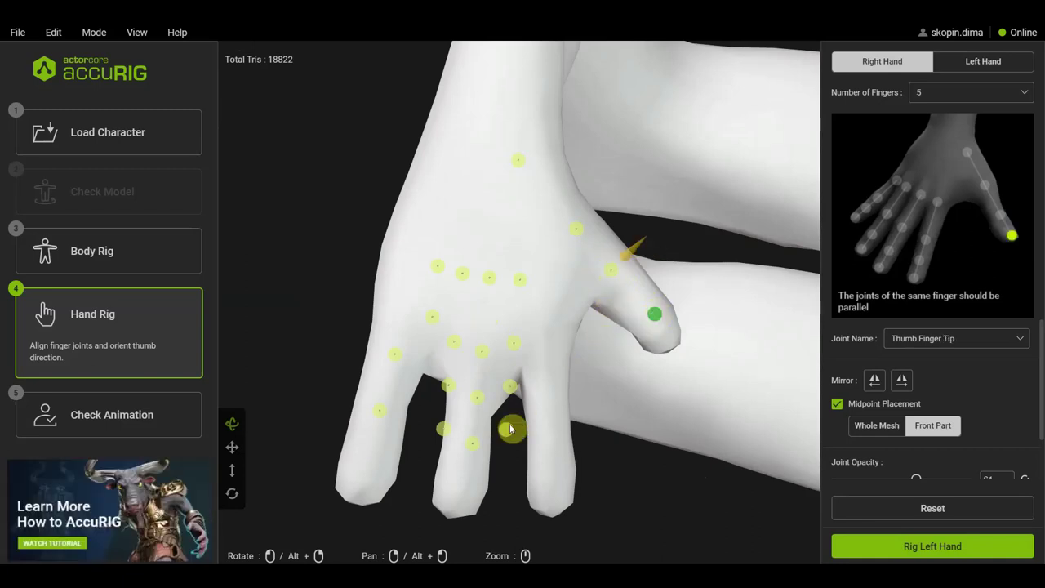
# Move the right hand's index, middle, ring and pinky joints onto the fingers.
pyautogui.moveTo(511, 429); pyautogui.dragTo(555, 489)
pyautogui.moveTo(510, 387); pyautogui.dragTo(546, 398)
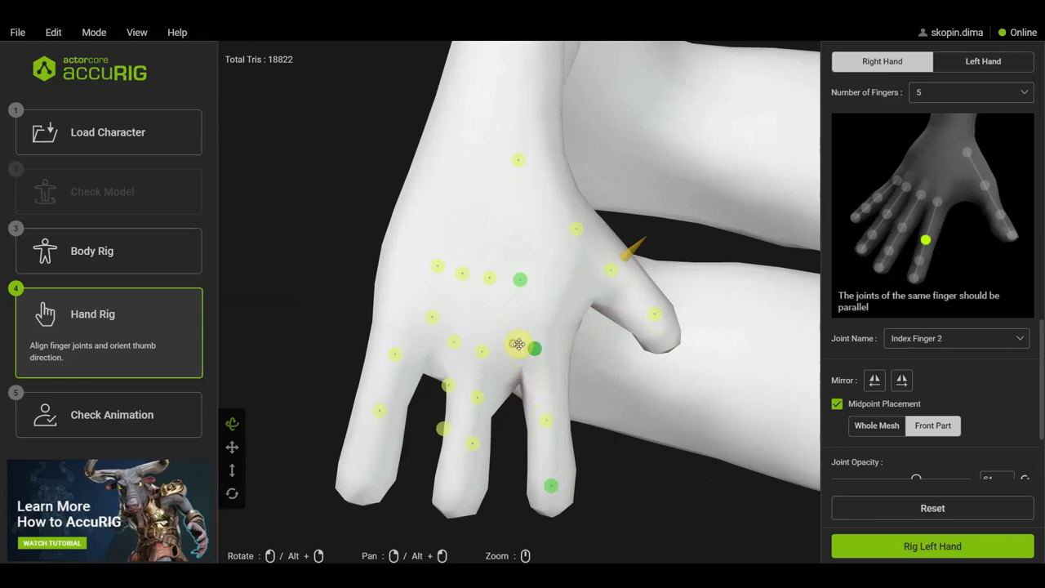
pyautogui.moveTo(513, 343); pyautogui.dragTo(542, 350)
pyautogui.moveTo(494, 387)
pyautogui.mouseDown()
pyautogui.moveTo(463, 458)
pyautogui.moveTo(479, 400)
pyautogui.moveTo(467, 432)
pyautogui.mouseUp()
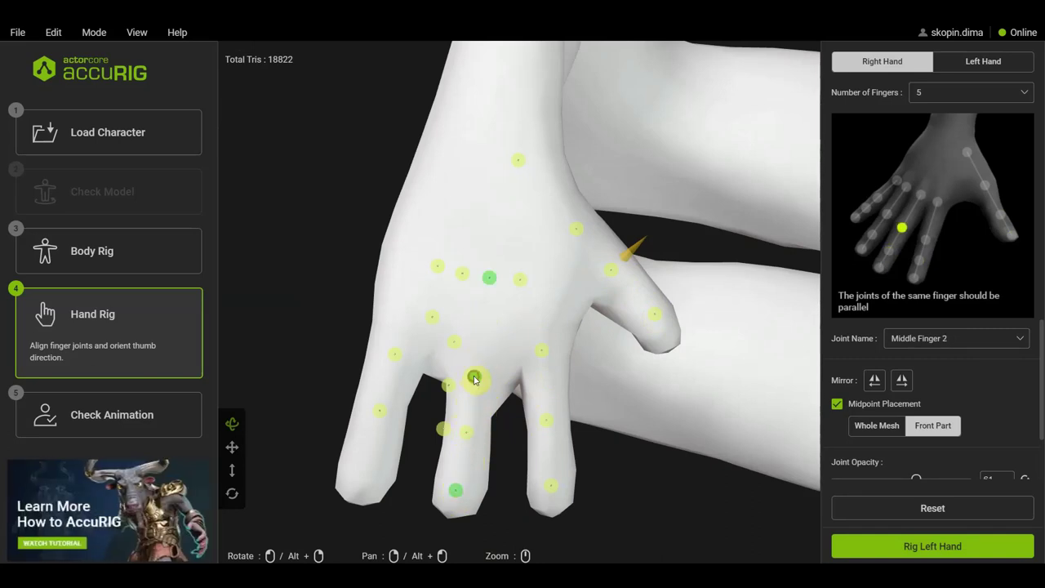
pyautogui.moveTo(450, 391); pyautogui.dragTo(437, 373)
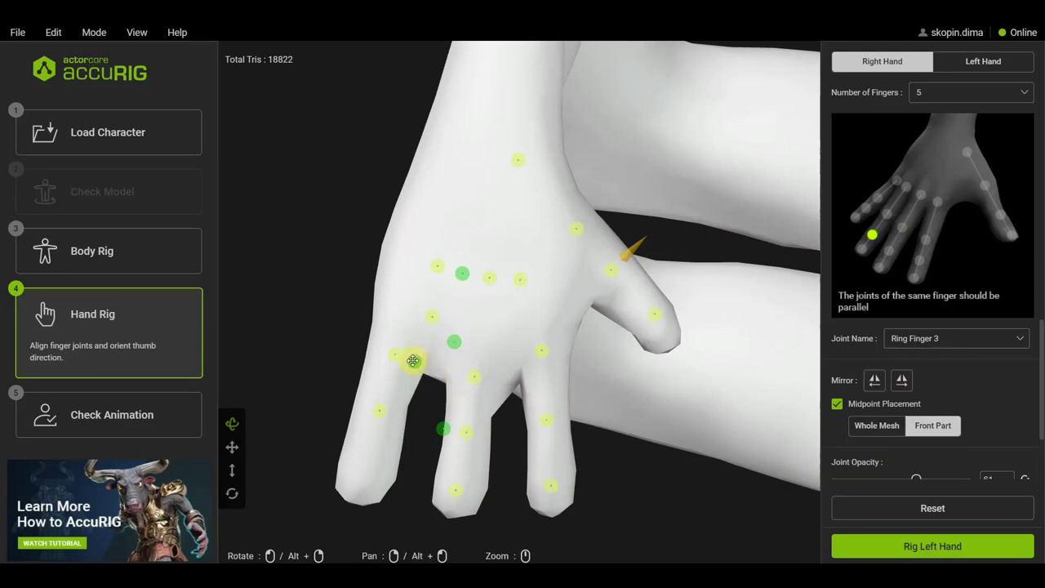
pyautogui.moveTo(440, 430); pyautogui.dragTo(406, 424)
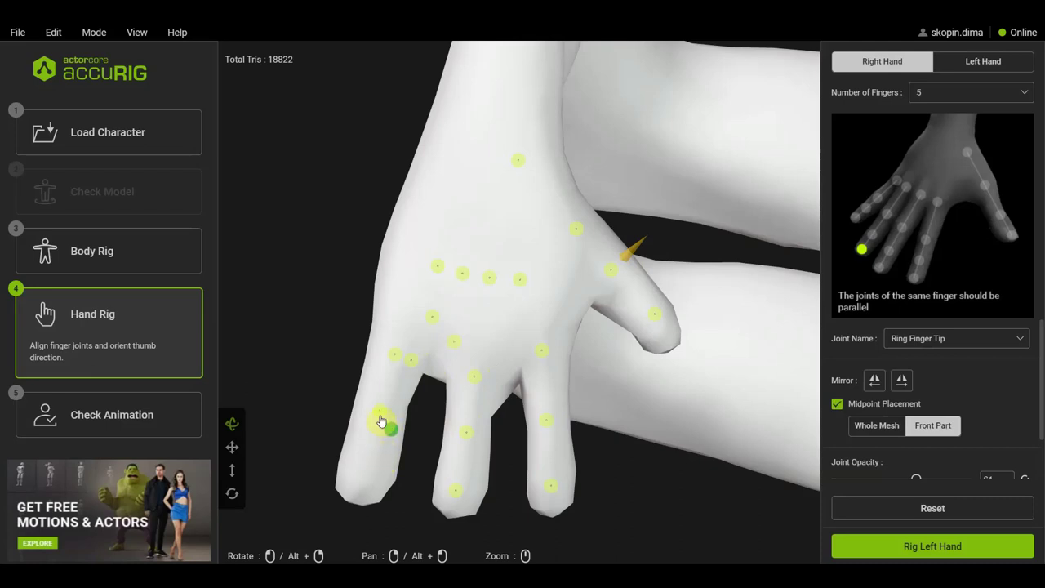
pyautogui.moveTo(369, 428); pyautogui.dragTo(360, 471)
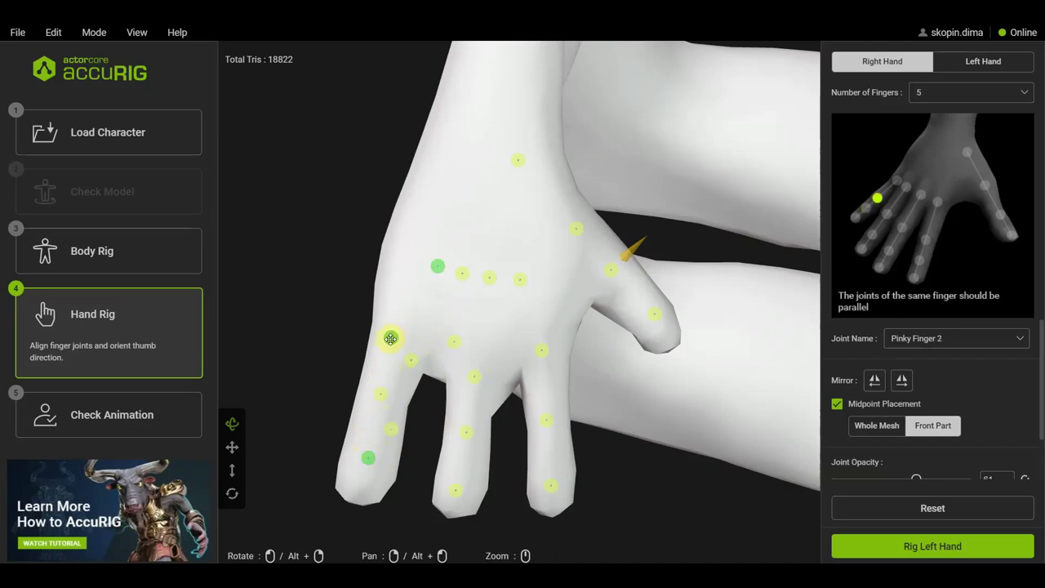
pyautogui.click(390, 338)
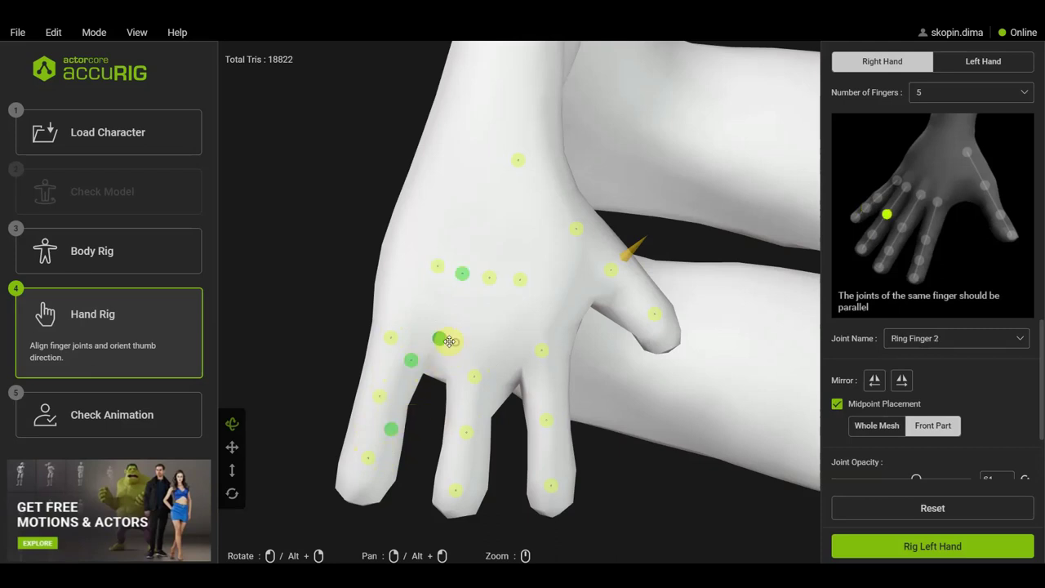
pyautogui.moveTo(390, 430); pyautogui.dragTo(388, 445)
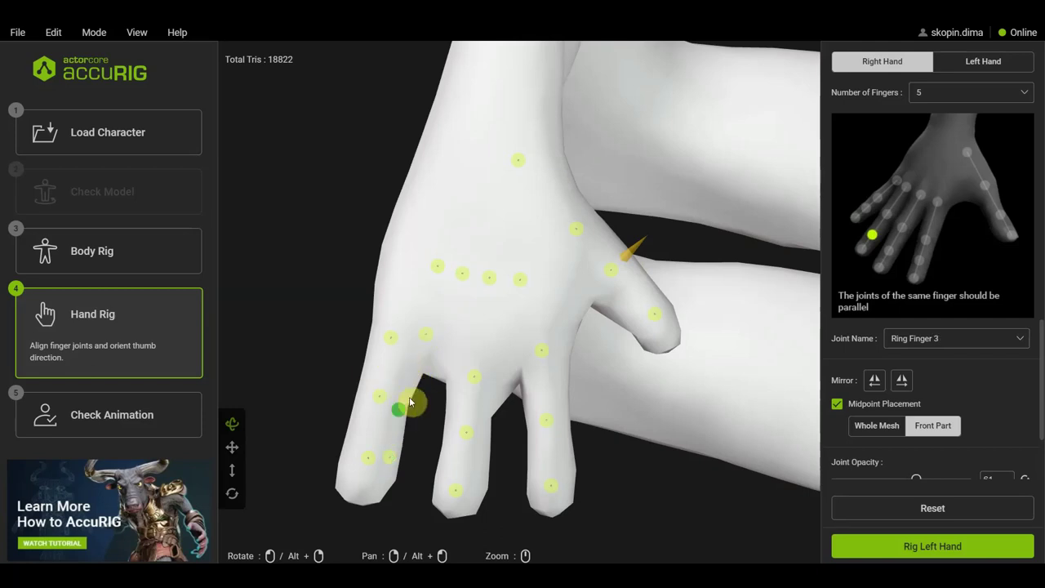
# Zoom out and rig the right hand, moving on to the left hand.
pyautogui.scroll(-1, 641, 327)
pyautogui.scroll(-1, 654, 346)
pyautogui.scroll(-1, 742, 427)
pyautogui.scroll(-1, 688, 416)
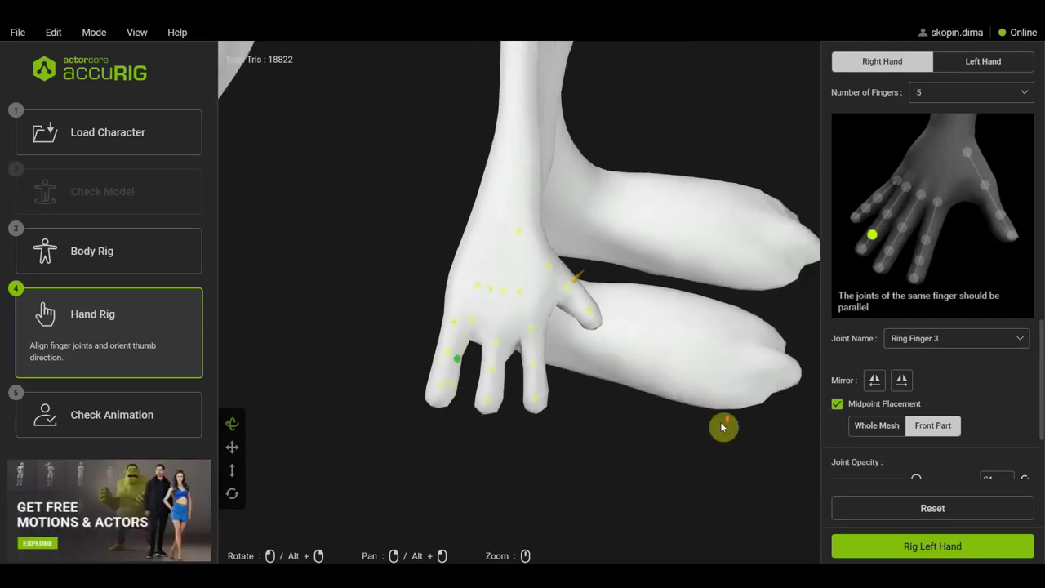
pyautogui.scroll(-2, 703, 423)
pyautogui.scroll(-1, 716, 429)
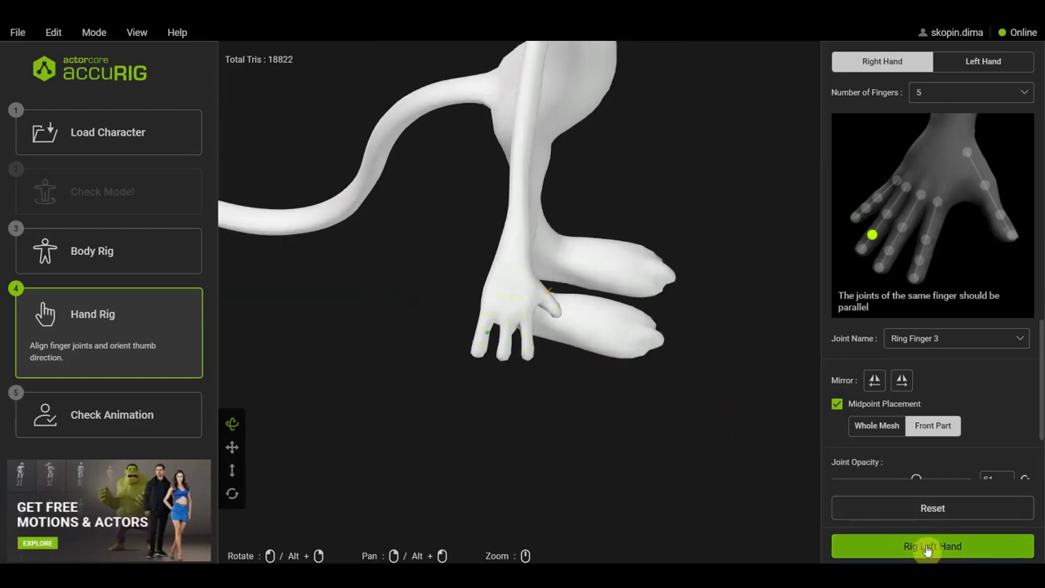
pyautogui.click(927, 549)
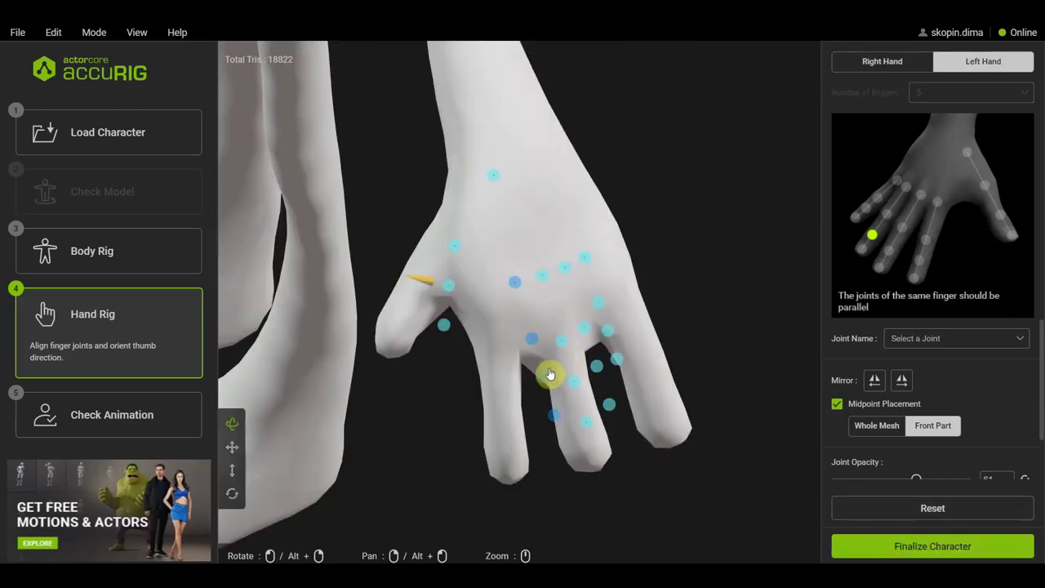
# Align the left hand's thumb and index finger joints with the mesh.
pyautogui.moveTo(549, 374); pyautogui.dragTo(505, 396)
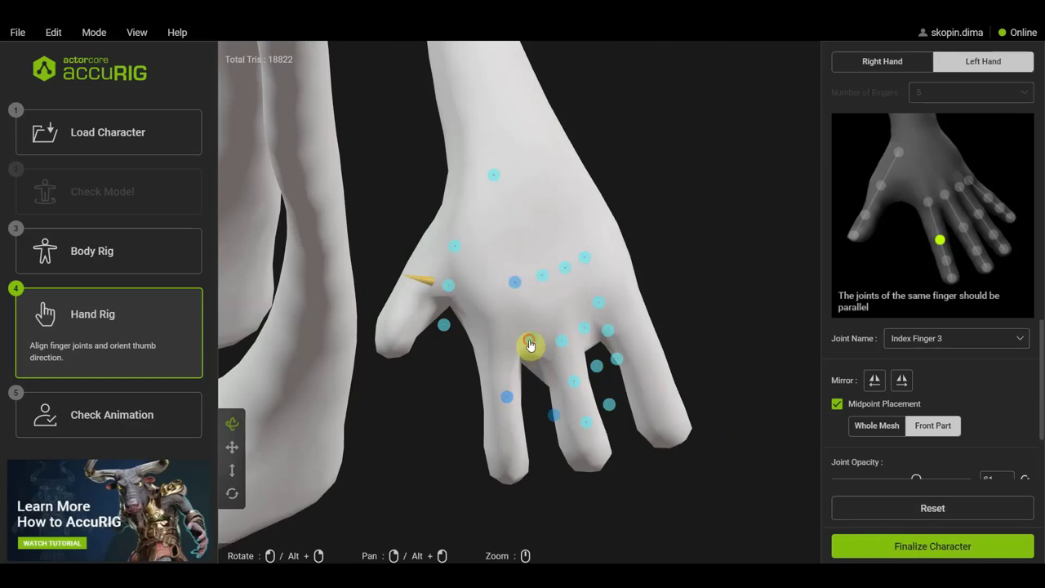
pyautogui.moveTo(443, 325); pyautogui.dragTo(403, 329)
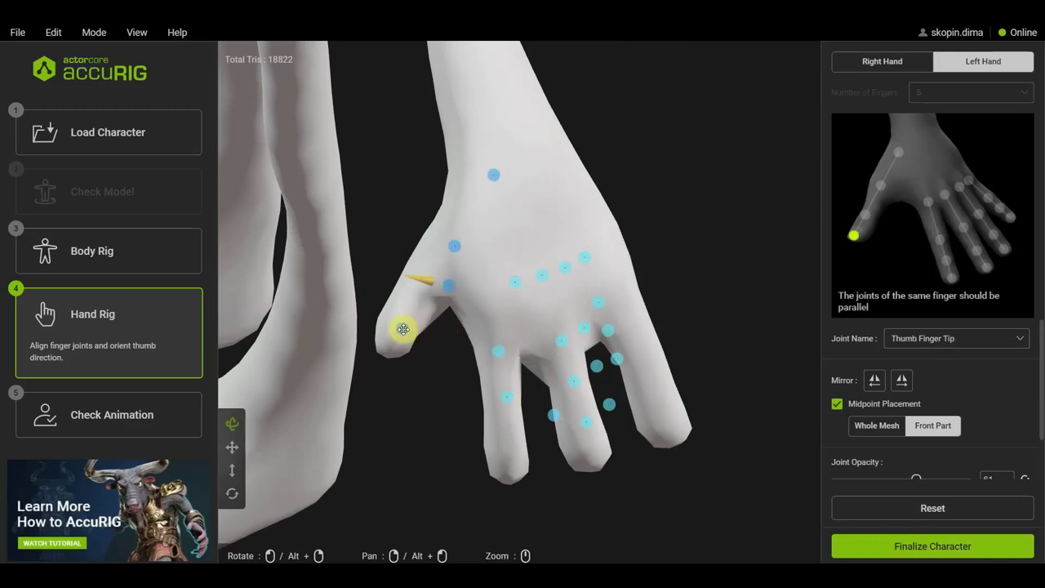
pyautogui.moveTo(446, 288); pyautogui.dragTo(419, 290)
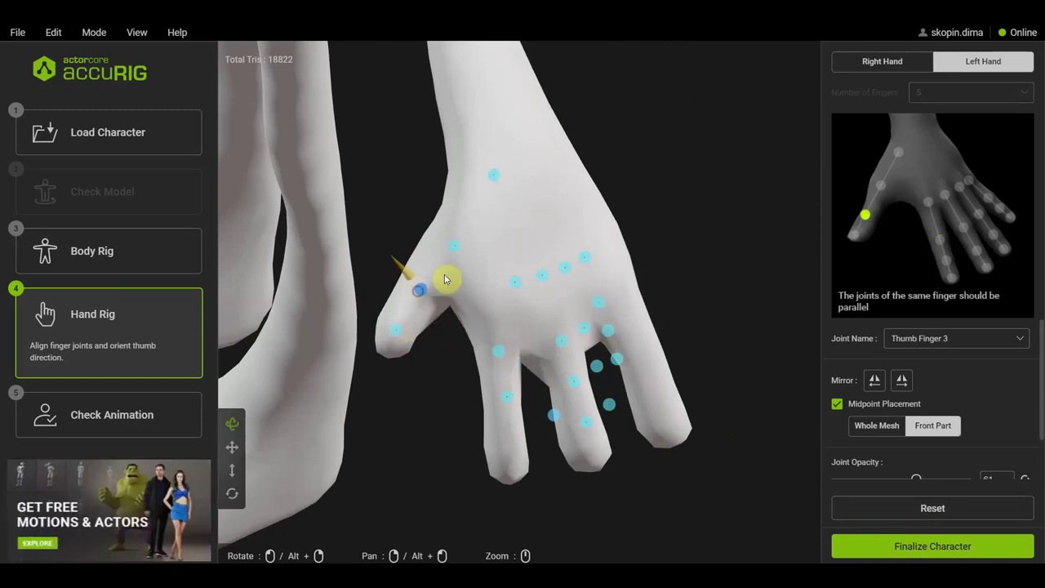
pyautogui.moveTo(507, 396); pyautogui.dragTo(508, 461)
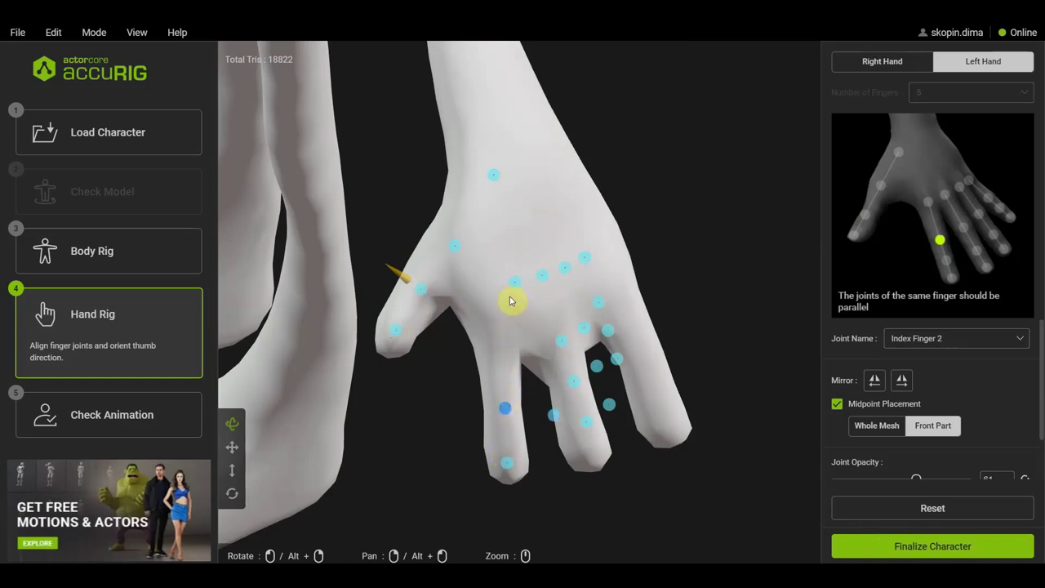
pyautogui.moveTo(514, 288); pyautogui.dragTo(507, 292)
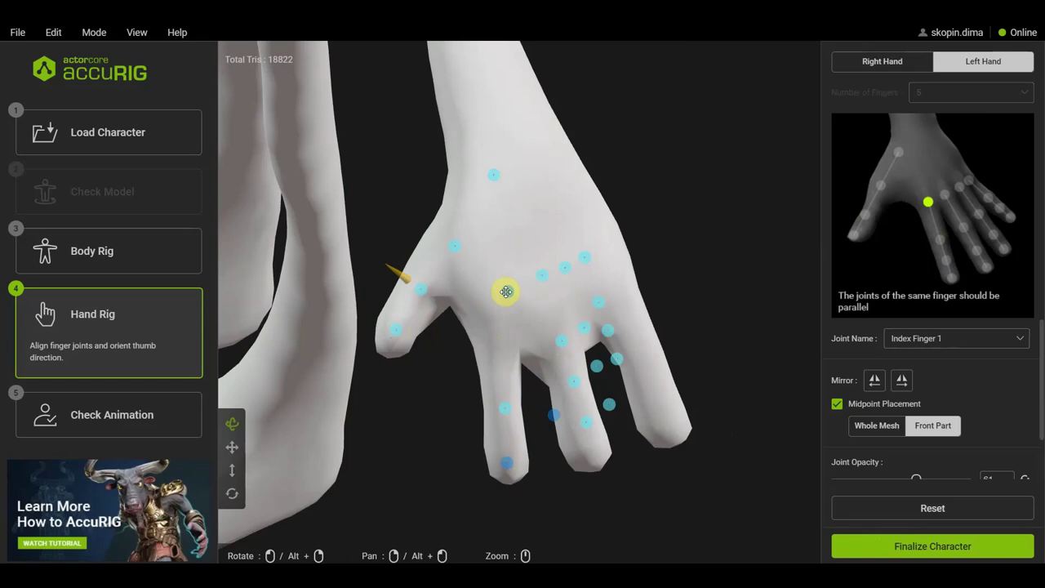
pyautogui.moveTo(552, 420); pyautogui.dragTo(497, 345)
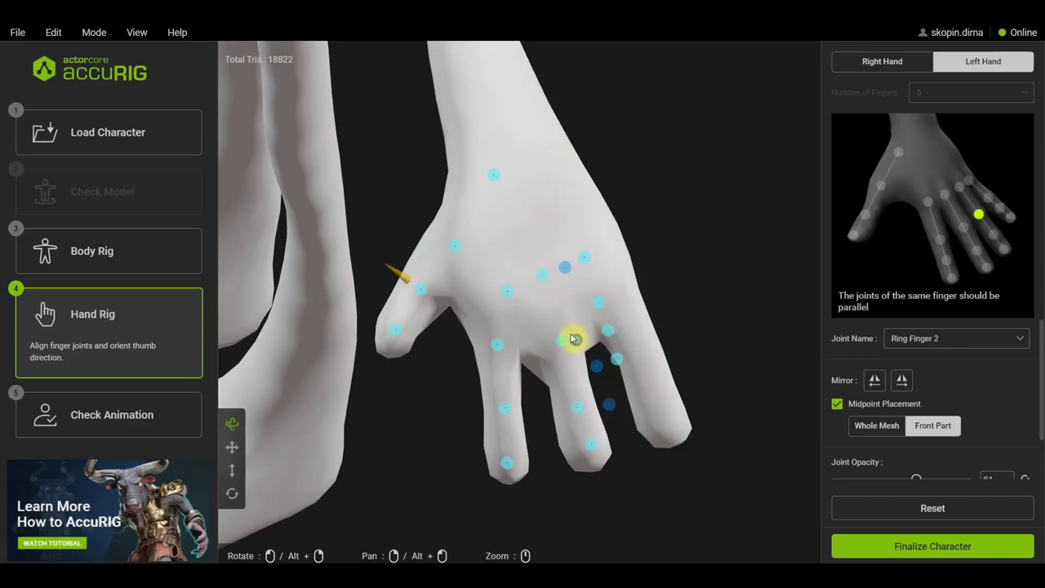
# Place the left ring and pinky joints, then finalize the character rig.
pyautogui.click(612, 409)
pyautogui.moveTo(602, 427); pyautogui.dragTo(601, 437)
pyautogui.moveTo(625, 360); pyautogui.dragTo(627, 369)
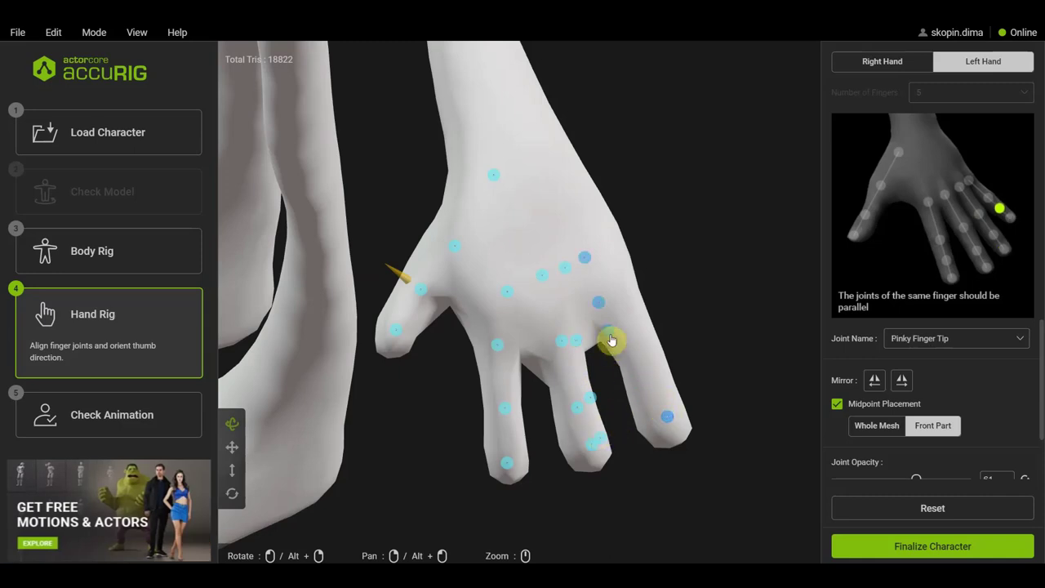
pyautogui.moveTo(598, 302); pyautogui.dragTo(620, 314)
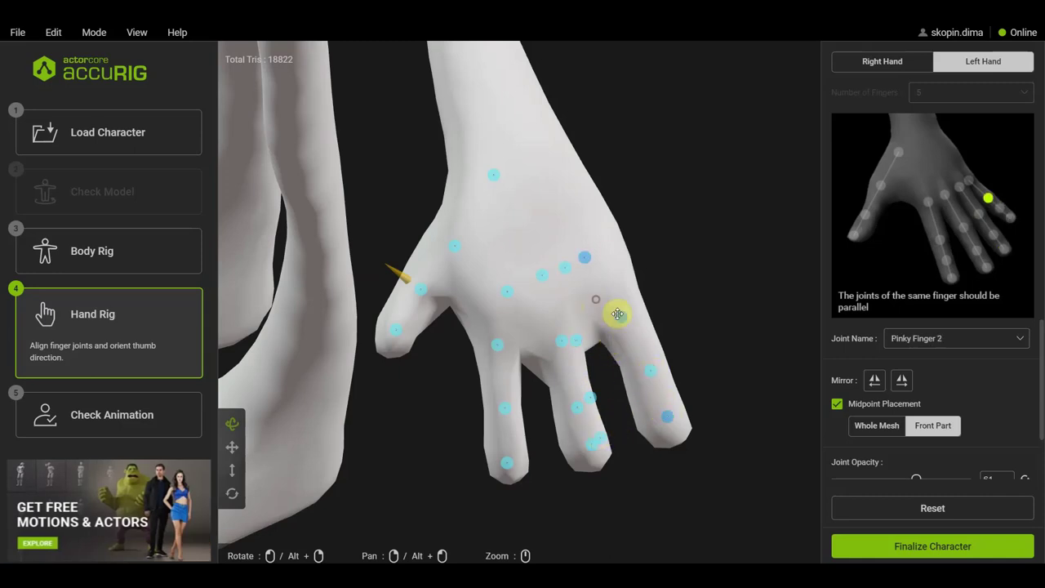
pyautogui.scroll(-2, 926, 457)
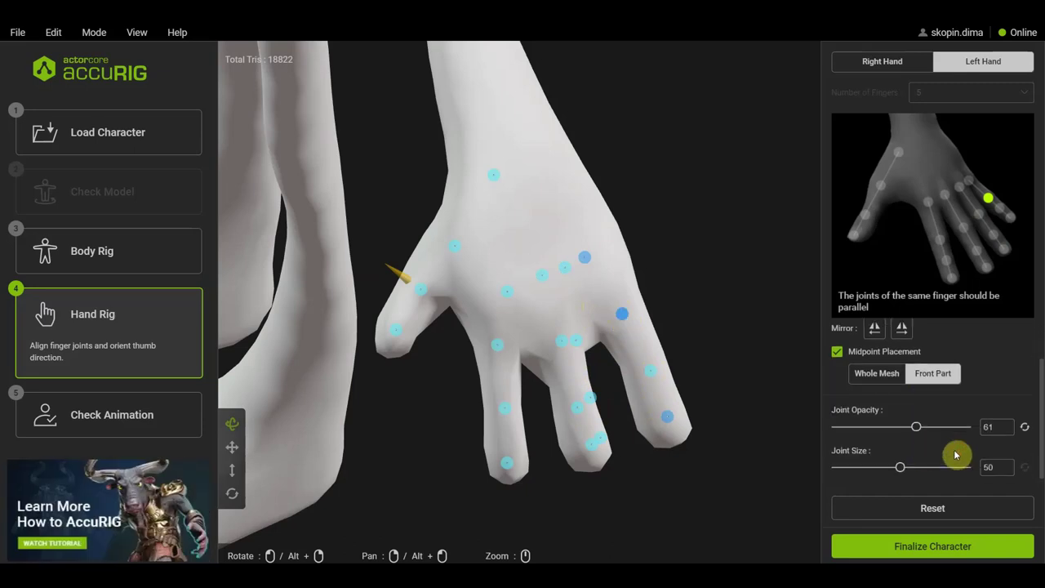
pyautogui.scroll(2, 959, 373)
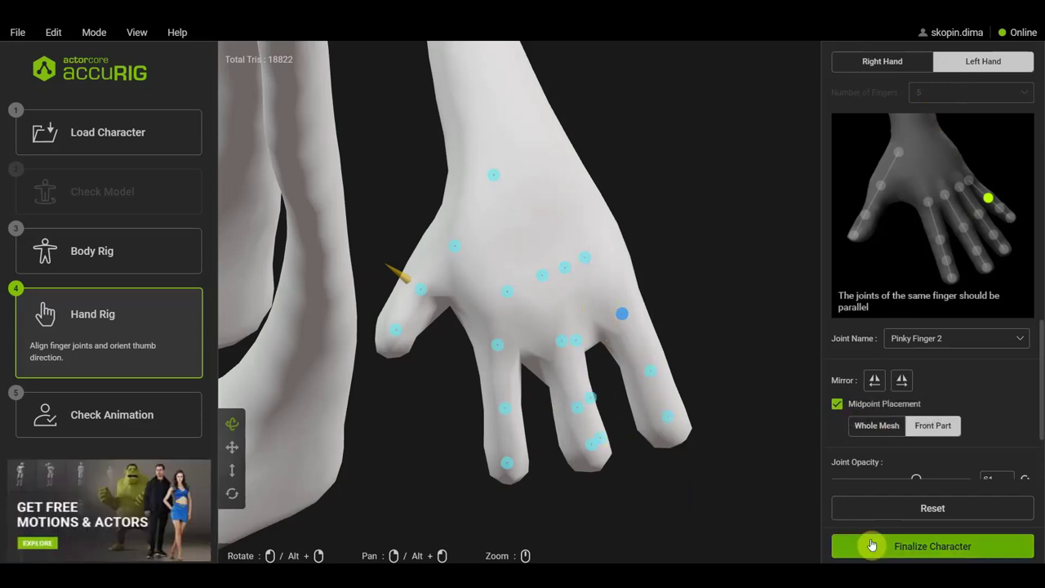
pyautogui.click(926, 548)
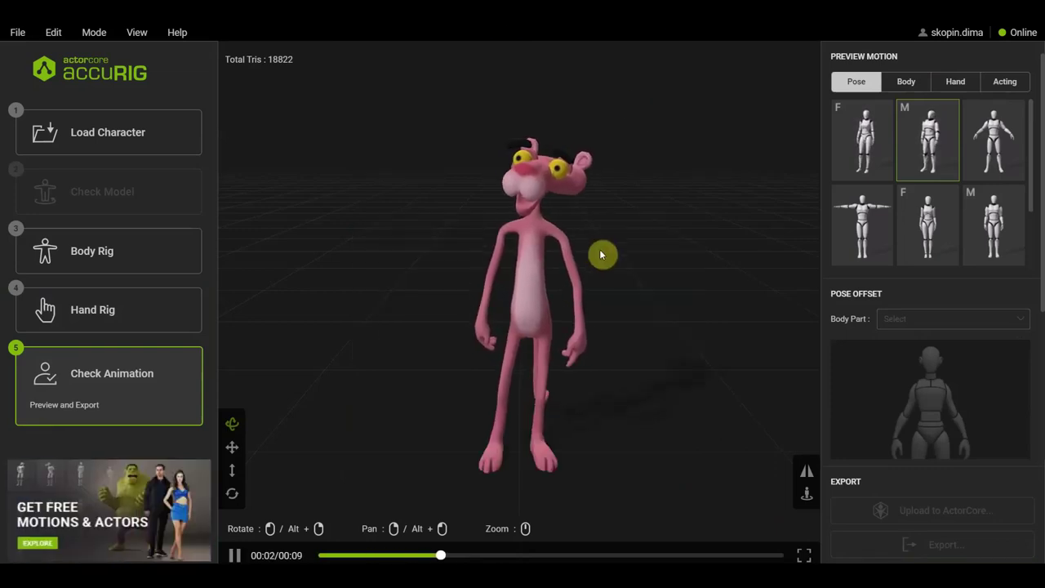
# Orbit to a side view and try the third and first pose presets.
pyautogui.moveTo(646, 303)
pyautogui.mouseDown()
pyautogui.moveTo(731, 319)
pyautogui.moveTo(624, 310)
pyautogui.mouseUp()
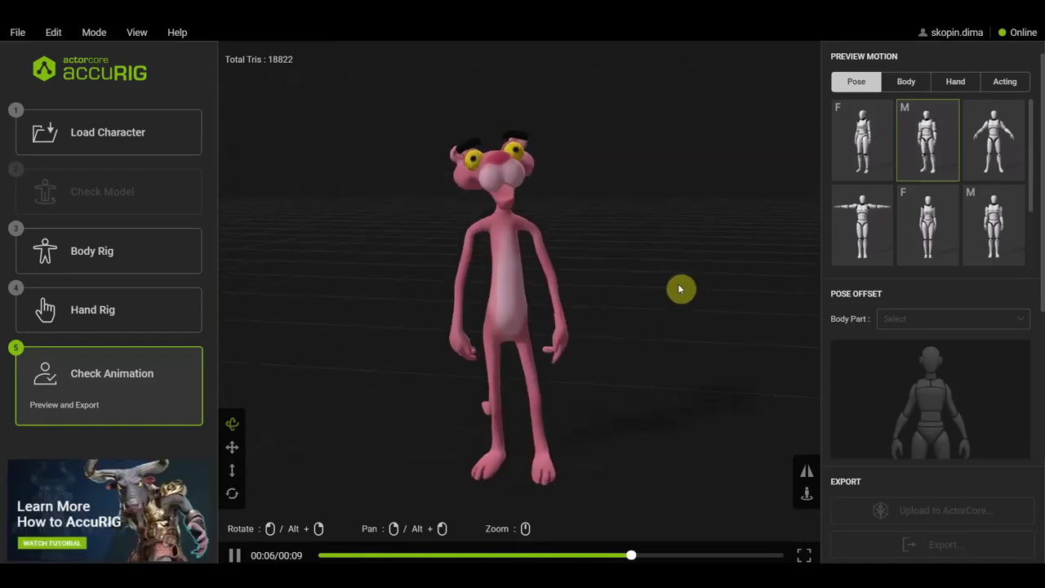
pyautogui.click(987, 139)
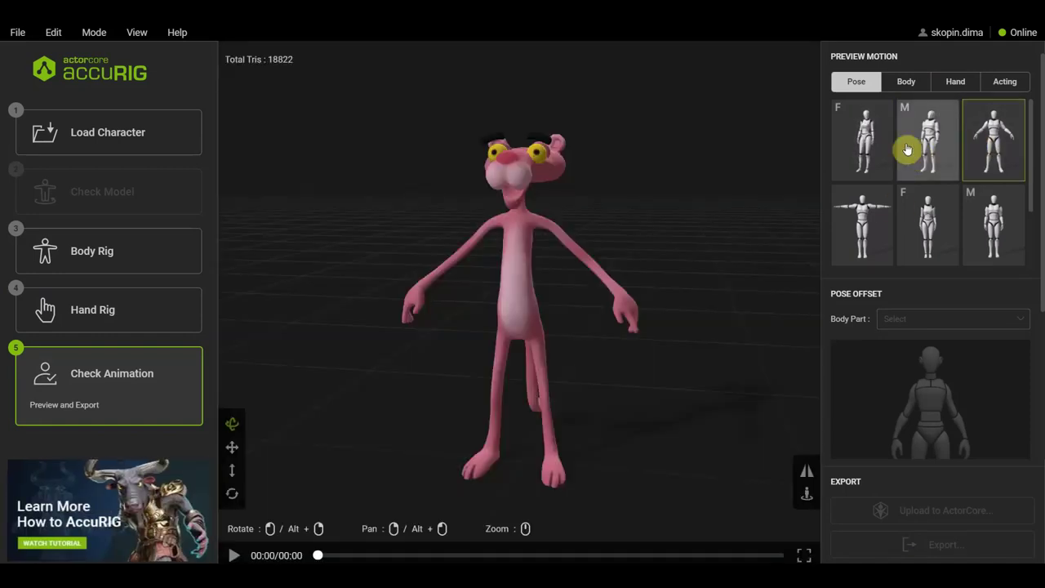
pyautogui.click(868, 154)
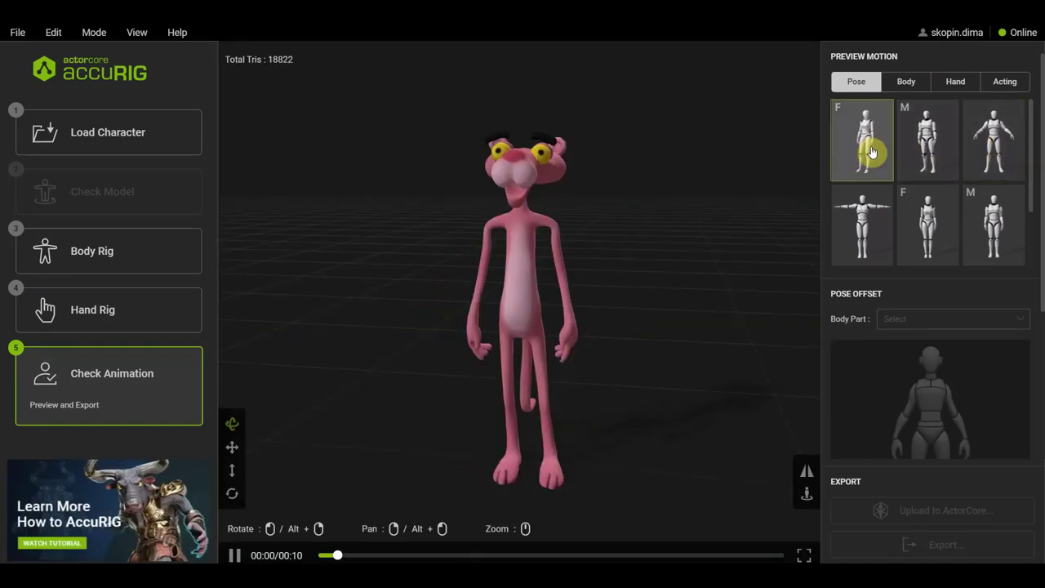
# Preview the second and first hand gesture motions on the panther.
pyautogui.click(957, 81)
pyautogui.click(930, 155)
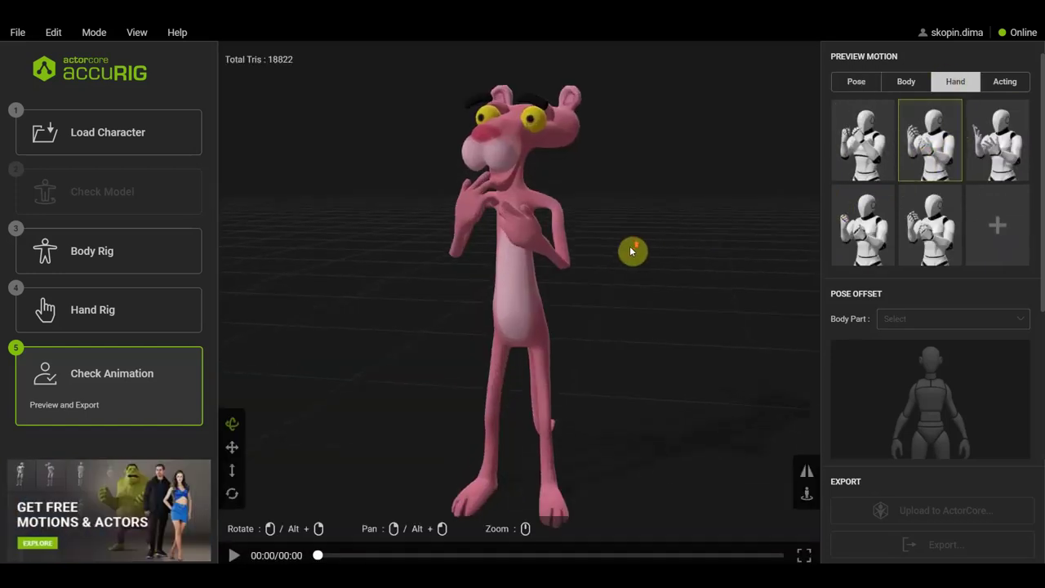
pyautogui.moveTo(631, 252); pyautogui.dragTo(616, 269)
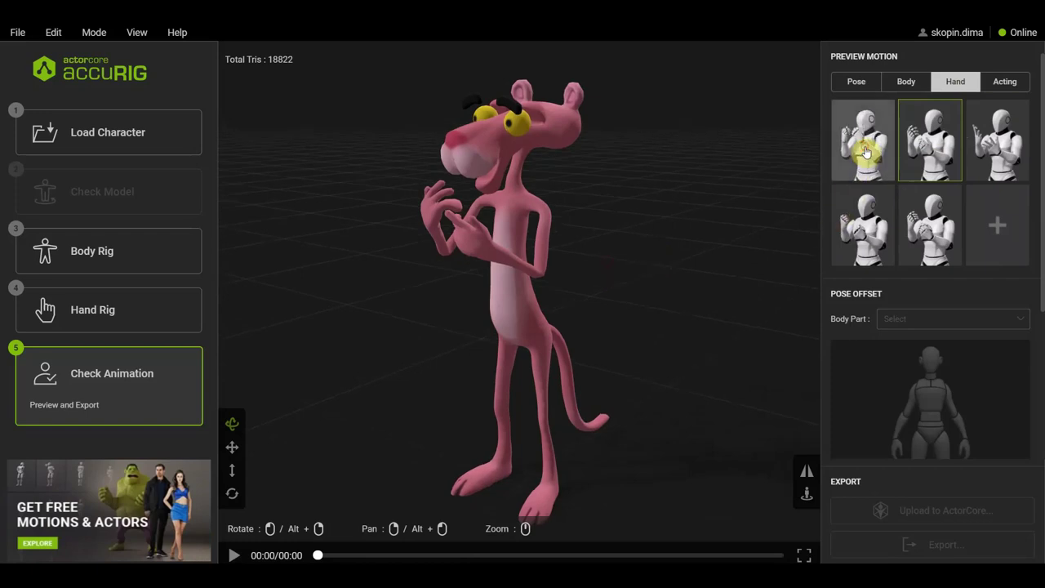
pyautogui.click(866, 153)
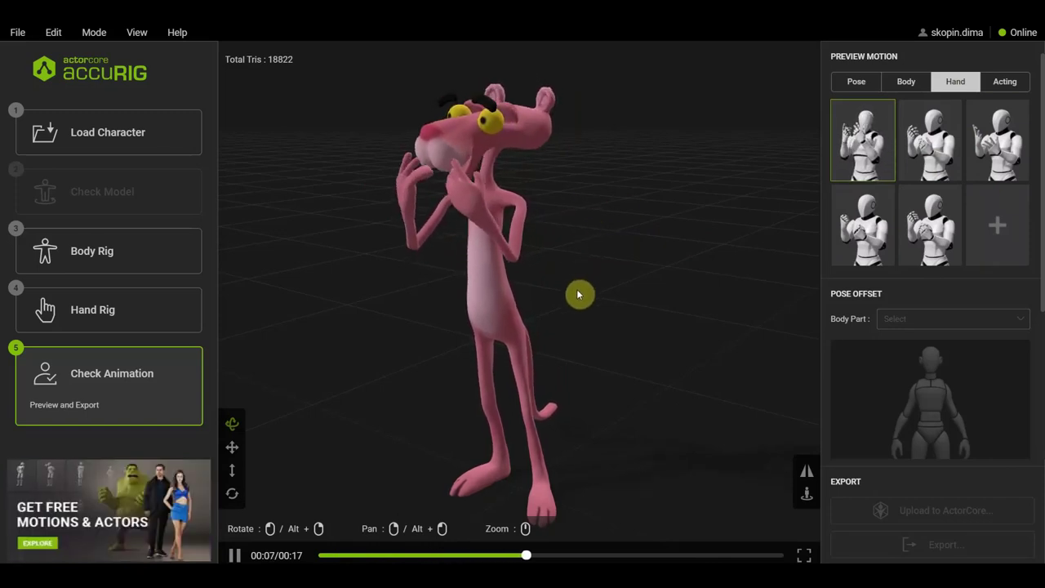
# Orbit around the gesturing character, pause playback, and show the Acting presets.
pyautogui.moveTo(561, 297)
pyautogui.mouseDown()
pyautogui.moveTo(426, 304)
pyautogui.moveTo(579, 296)
pyautogui.moveTo(597, 308)
pyautogui.moveTo(496, 201)
pyautogui.mouseUp()
pyautogui.scroll(3, 495, 201)
pyautogui.moveTo(464, 164)
pyautogui.mouseDown()
pyautogui.moveTo(455, 154)
pyautogui.moveTo(485, 216)
pyautogui.moveTo(726, 212)
pyautogui.mouseUp()
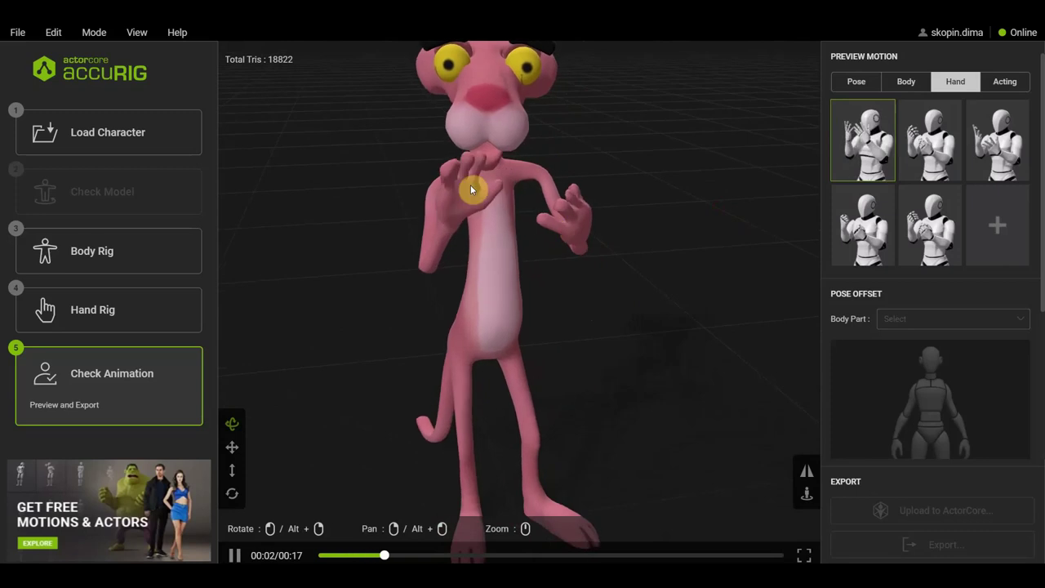
pyautogui.moveTo(540, 210)
pyautogui.mouseDown()
pyautogui.moveTo(627, 277)
pyautogui.moveTo(612, 297)
pyautogui.moveTo(555, 287)
pyautogui.moveTo(553, 276)
pyautogui.moveTo(628, 251)
pyautogui.moveTo(583, 268)
pyautogui.moveTo(597, 264)
pyautogui.mouseUp()
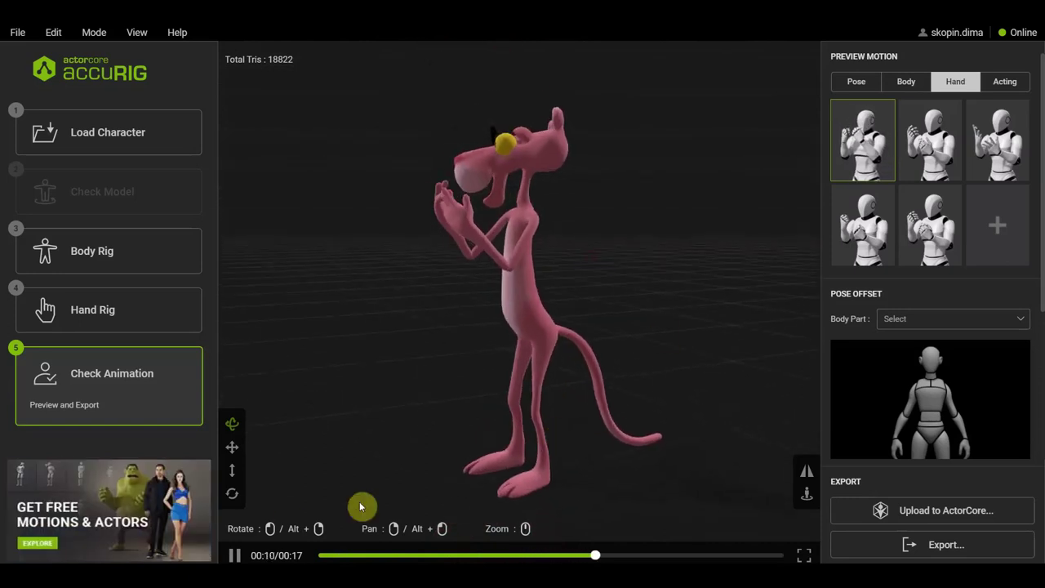
pyautogui.click(235, 555)
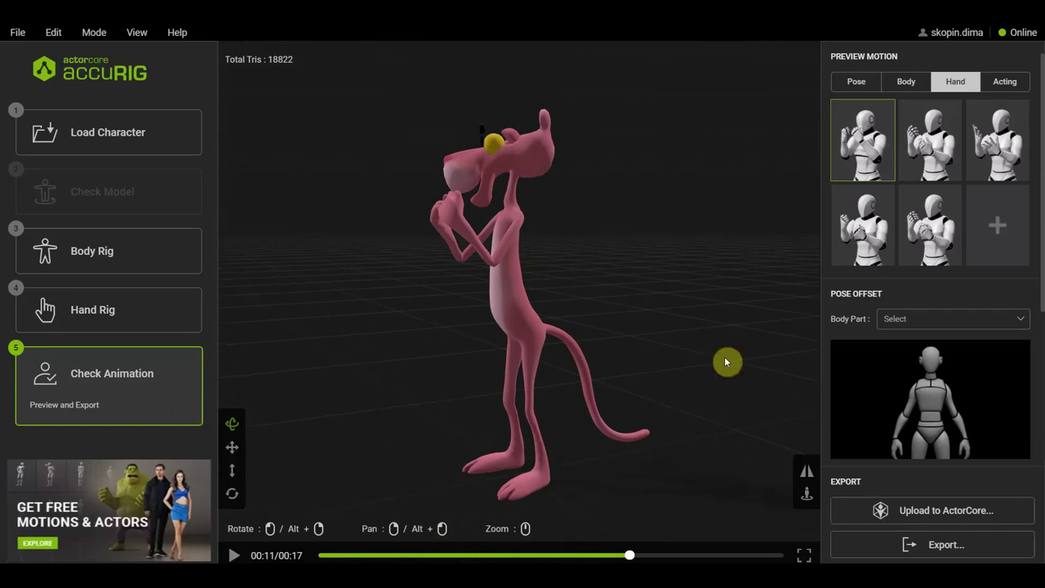
pyautogui.click(1004, 82)
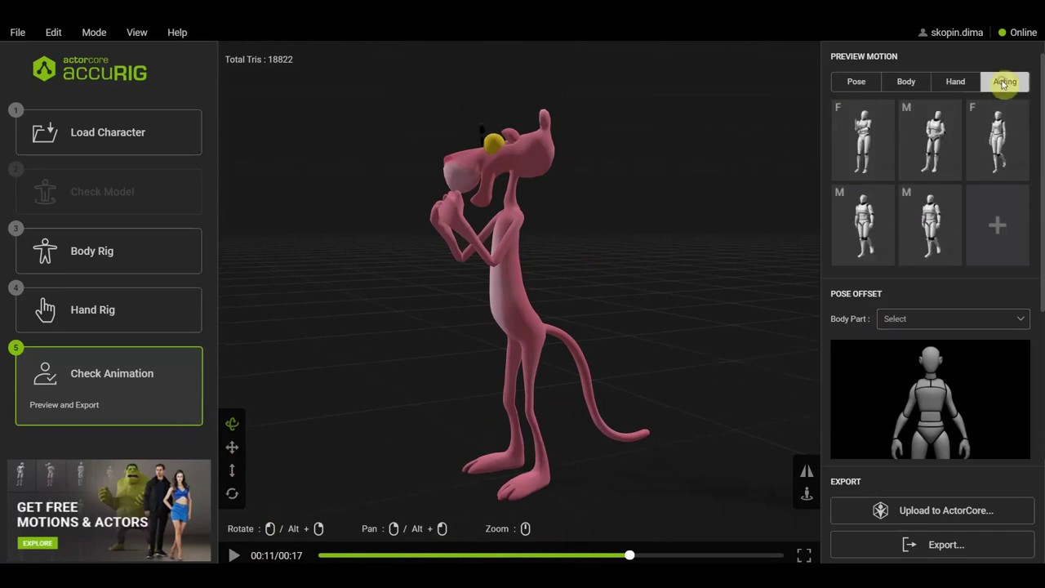
# Orbit the view until the paused panther faces the front.
pyautogui.scroll(-3, 976, 216)
pyautogui.scroll(3, 980, 166)
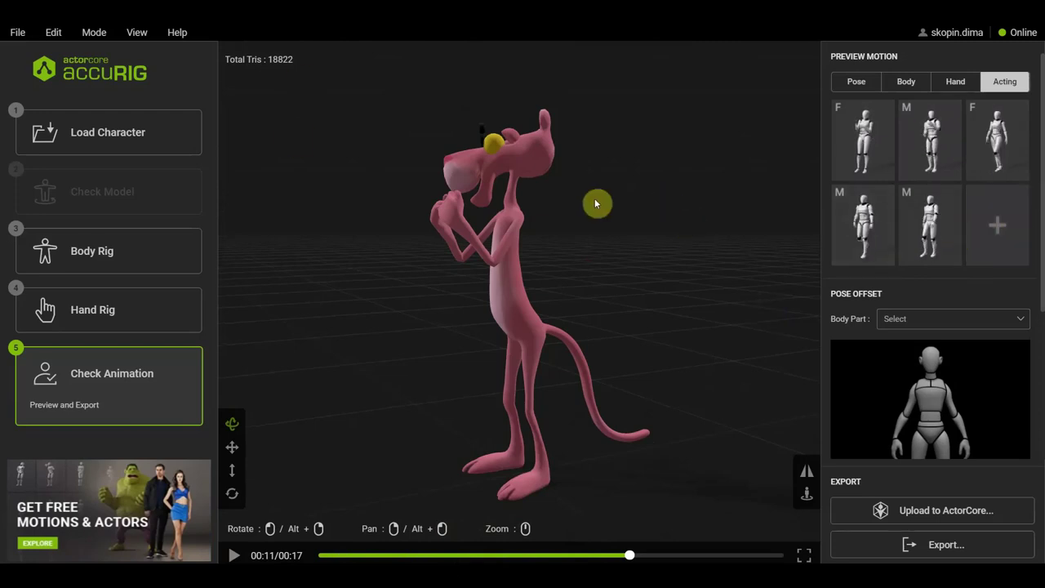
pyautogui.moveTo(410, 345); pyautogui.dragTo(446, 353)
pyautogui.moveTo(423, 410)
pyautogui.mouseDown()
pyautogui.moveTo(609, 414)
pyautogui.moveTo(497, 415)
pyautogui.mouseUp()
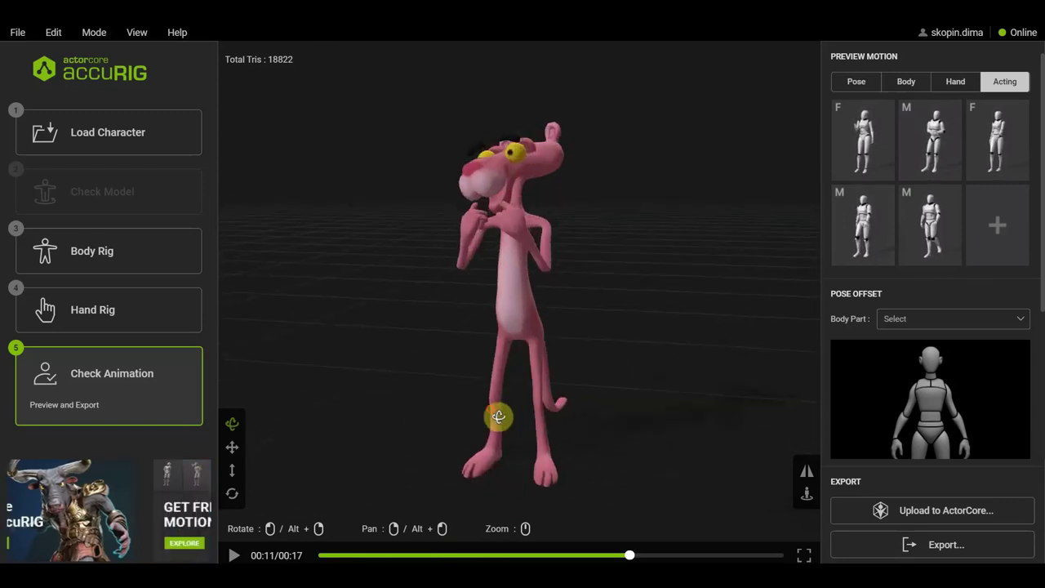
# Choose FBX export with Blender as the target application.
pyautogui.click(945, 544)
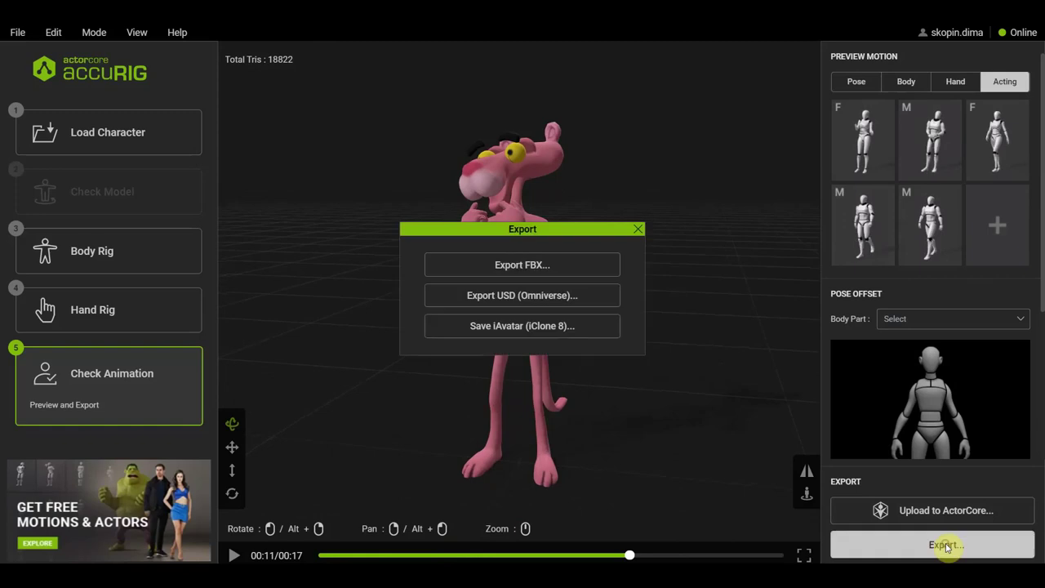
pyautogui.click(530, 264)
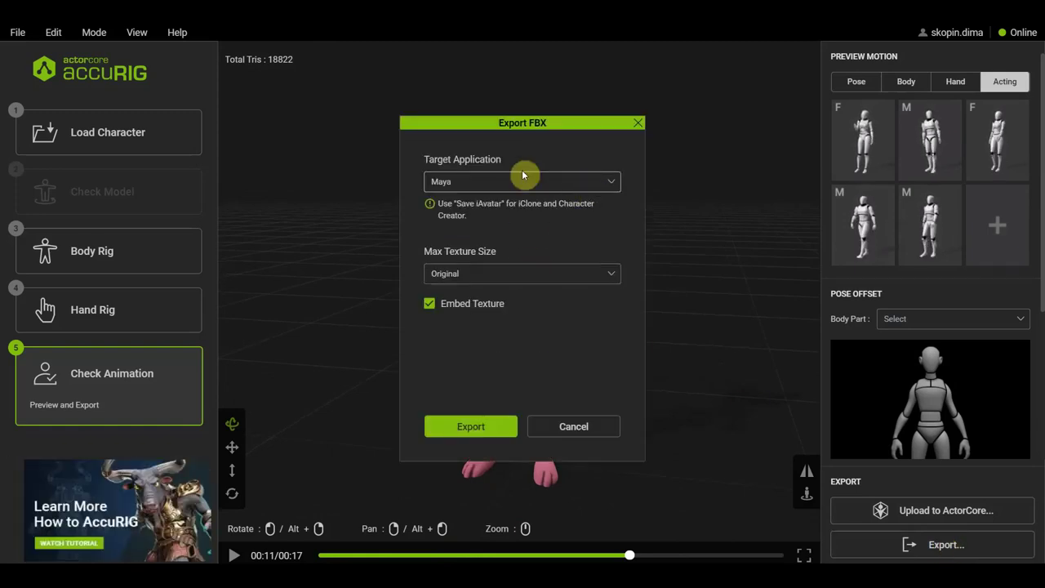
pyautogui.click(612, 183)
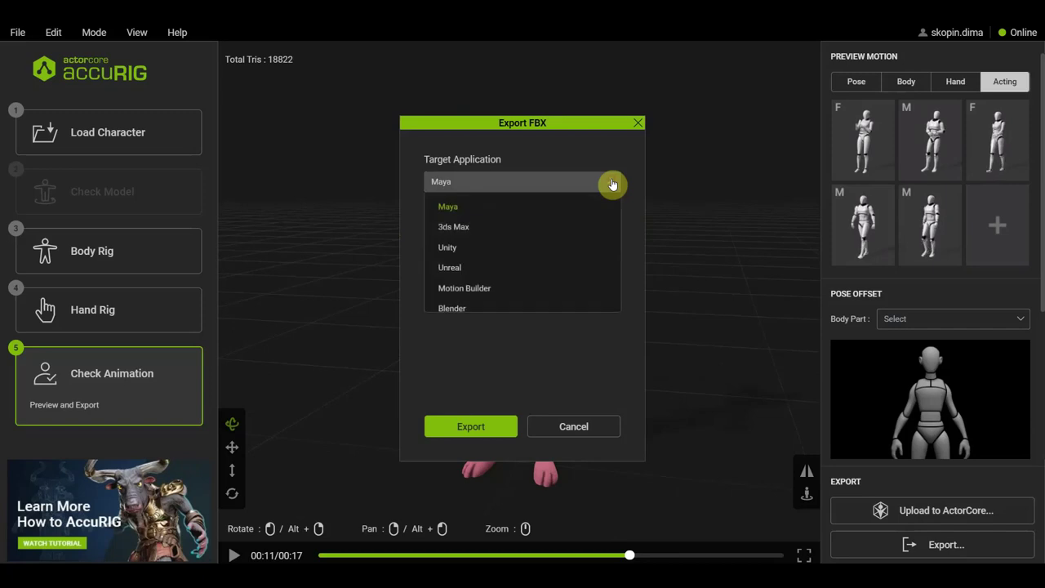
pyautogui.click(483, 311)
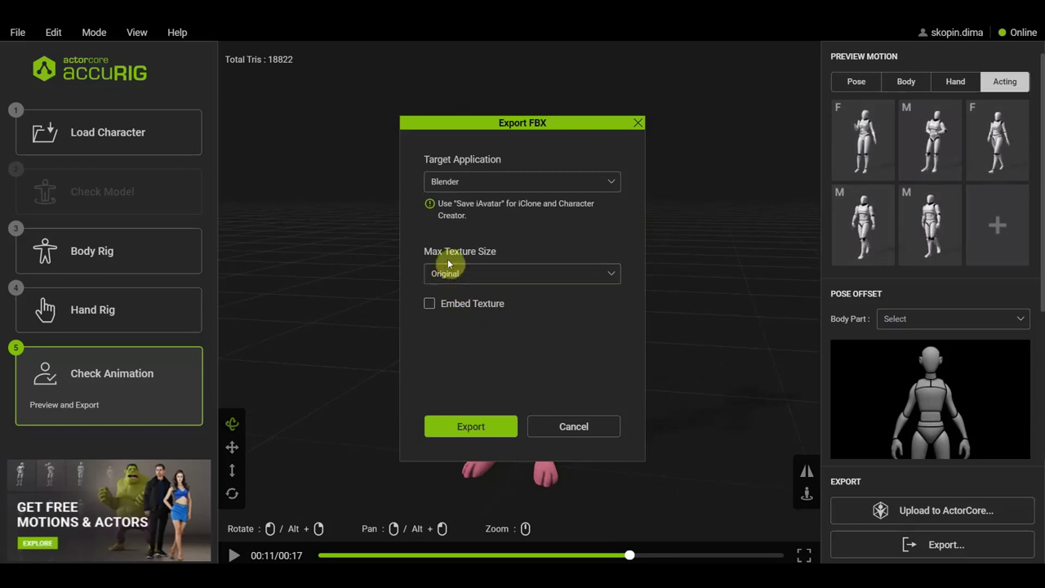
# Keep textures at Original size, embed them, and start the export.
pyautogui.click(611, 277)
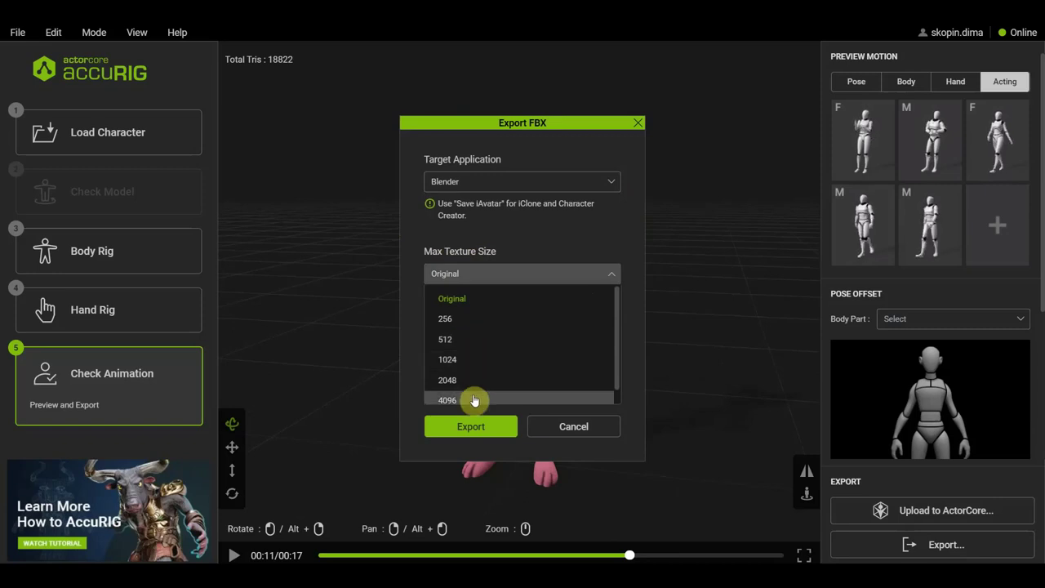
pyautogui.scroll(-1, 475, 400)
pyautogui.scroll(1, 474, 335)
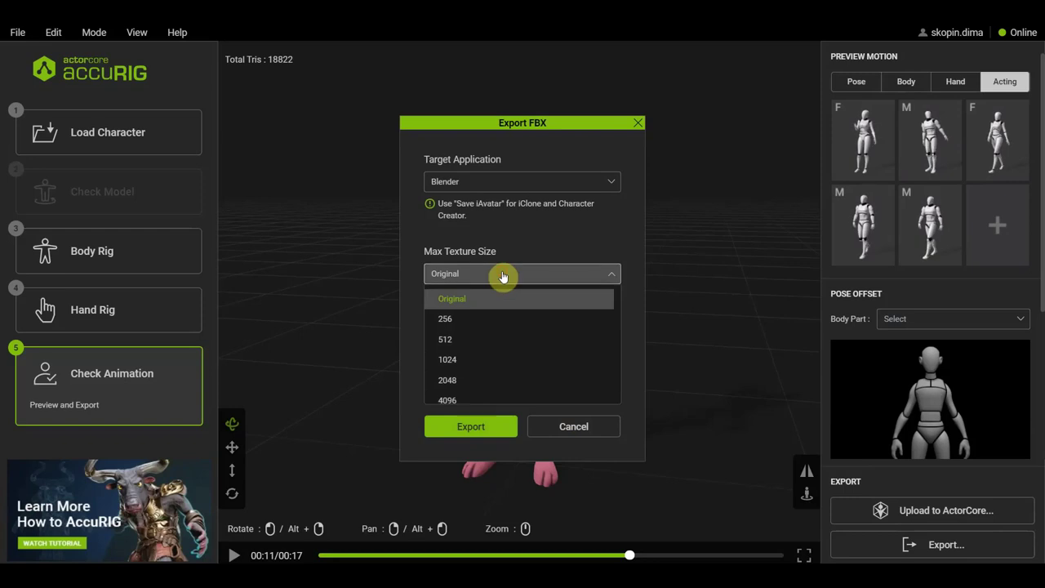
pyautogui.click(504, 277)
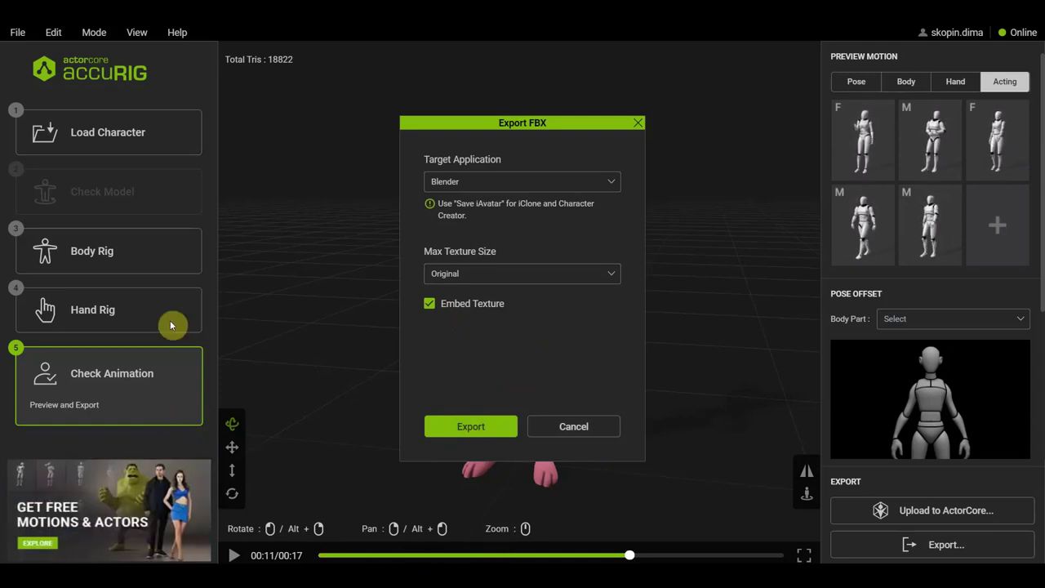
pyautogui.click(469, 430)
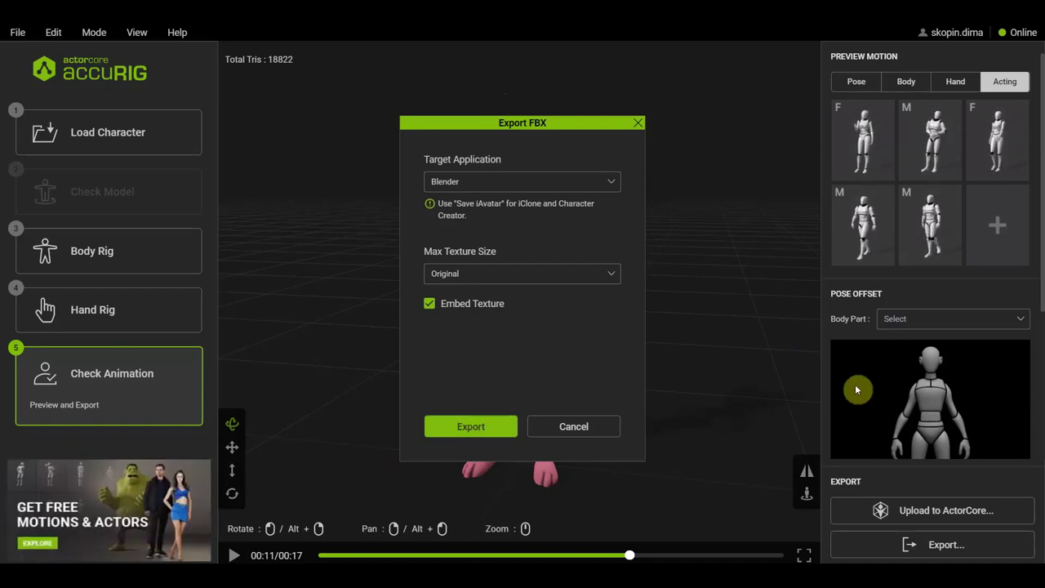
pyautogui.click(476, 435)
pyautogui.write('пантера розовая12')
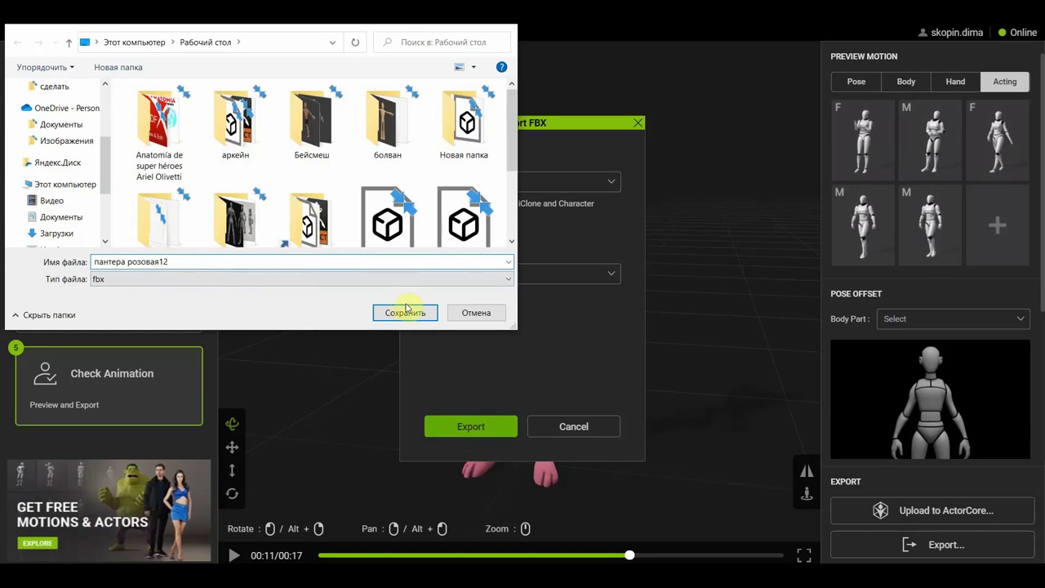
# Save the FBX to the Desktop as пантера розовая12.fbx.
pyautogui.click(406, 310)
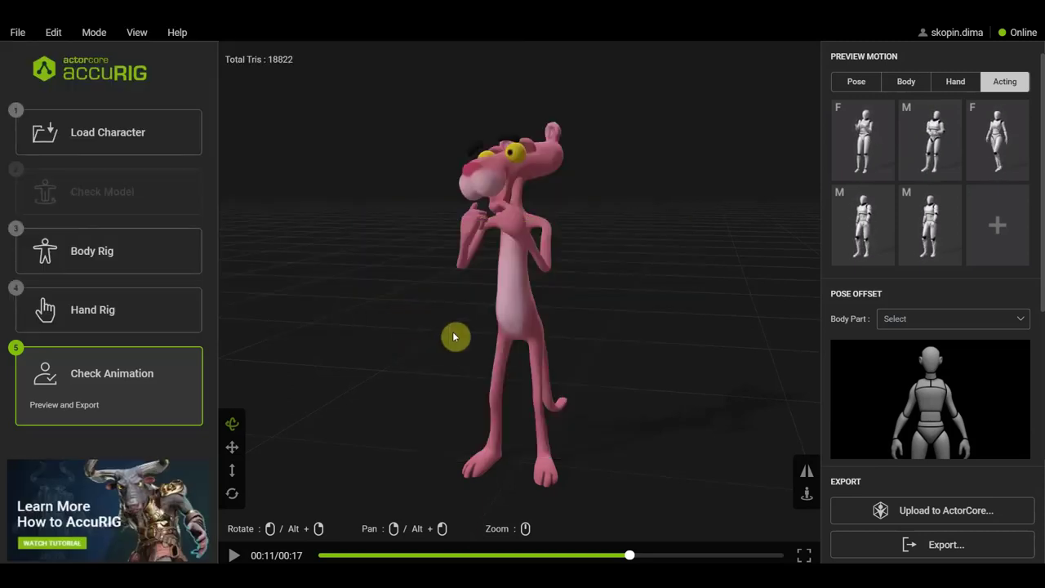
# Orbit the rigged Pink Panther, save a screenshot of the AccuRIG window, and quit without saving.
pyautogui.moveTo(584, 316)
pyautogui.mouseDown()
pyautogui.moveTo(632, 359)
pyautogui.moveTo(675, 362)
pyautogui.moveTo(628, 145)
pyautogui.mouseUp()
pyautogui.moveTo(593, 409)
pyautogui.mouseDown()
pyautogui.moveTo(643, 418)
pyautogui.moveTo(485, 416)
pyautogui.moveTo(679, 406)
pyautogui.moveTo(668, 401)
pyautogui.mouseUp()
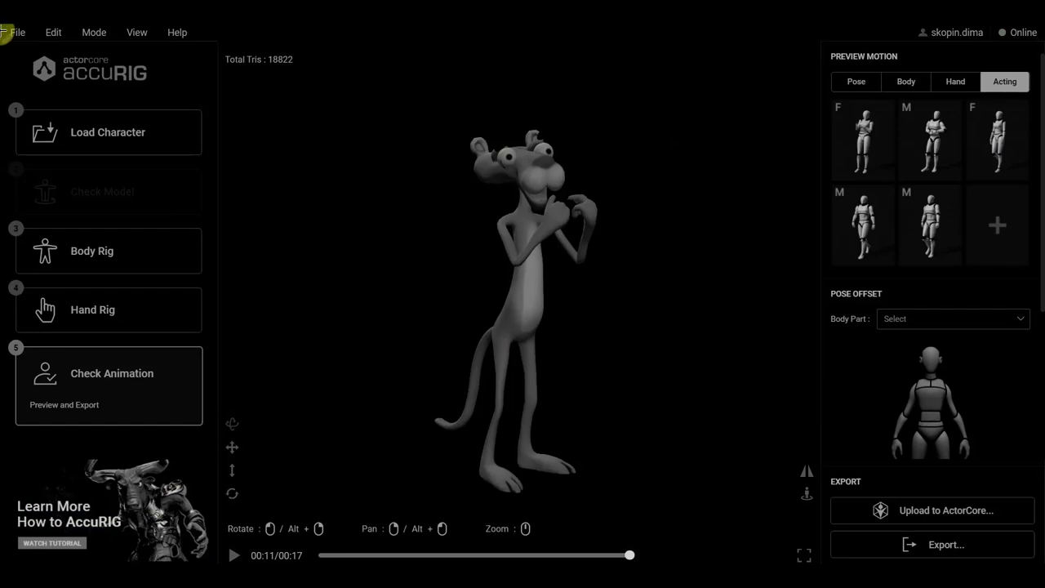
pyautogui.moveTo(7, 37)
pyautogui.mouseDown()
pyautogui.moveTo(502, 233)
pyautogui.moveTo(985, 467)
pyautogui.moveTo(1004, 542)
pyautogui.moveTo(1031, 560)
pyautogui.mouseUp()
pyautogui.click(1013, 539)
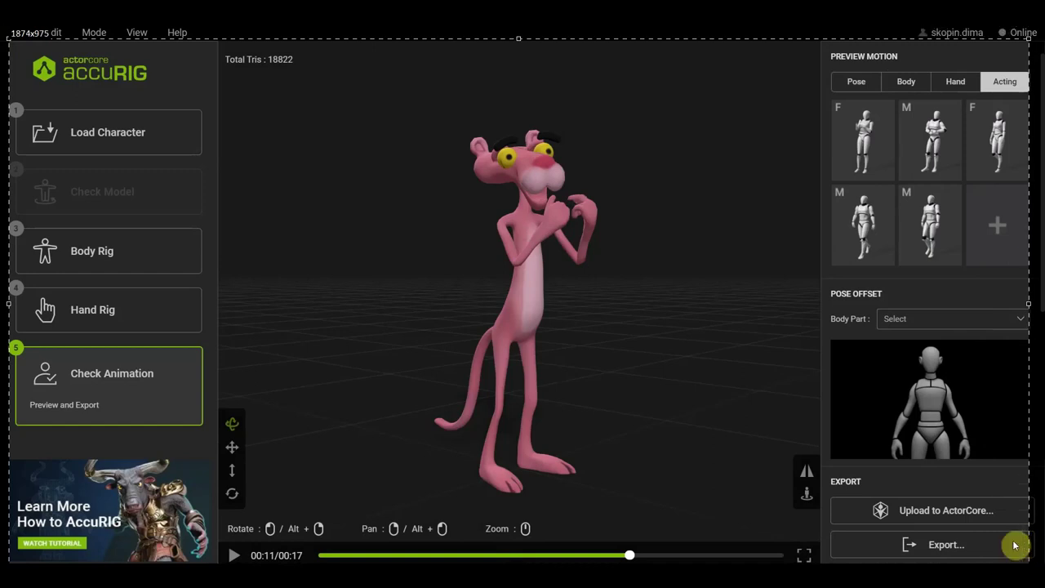
pyautogui.click(726, 430)
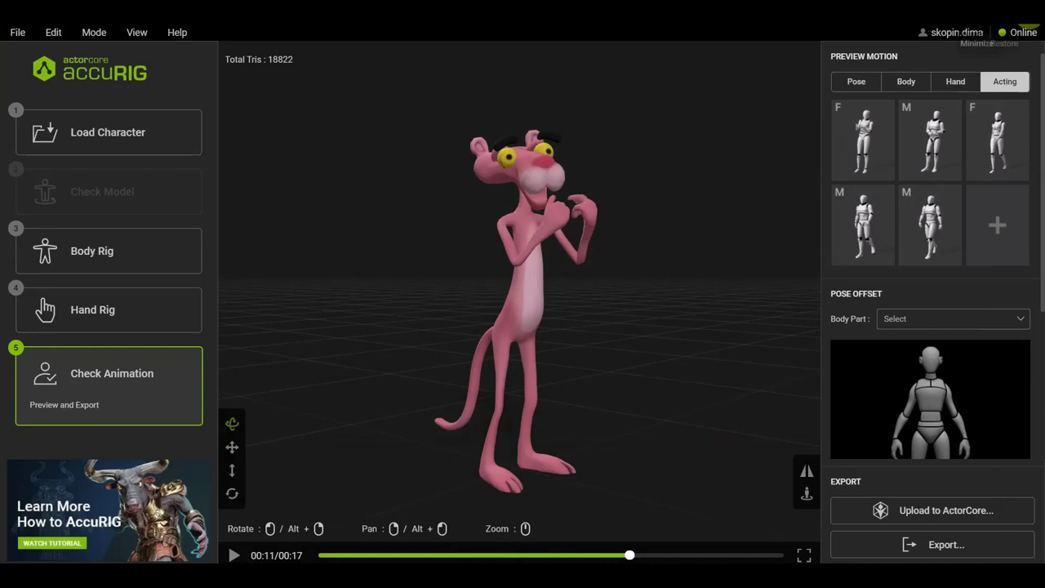
pyautogui.click(1034, 26)
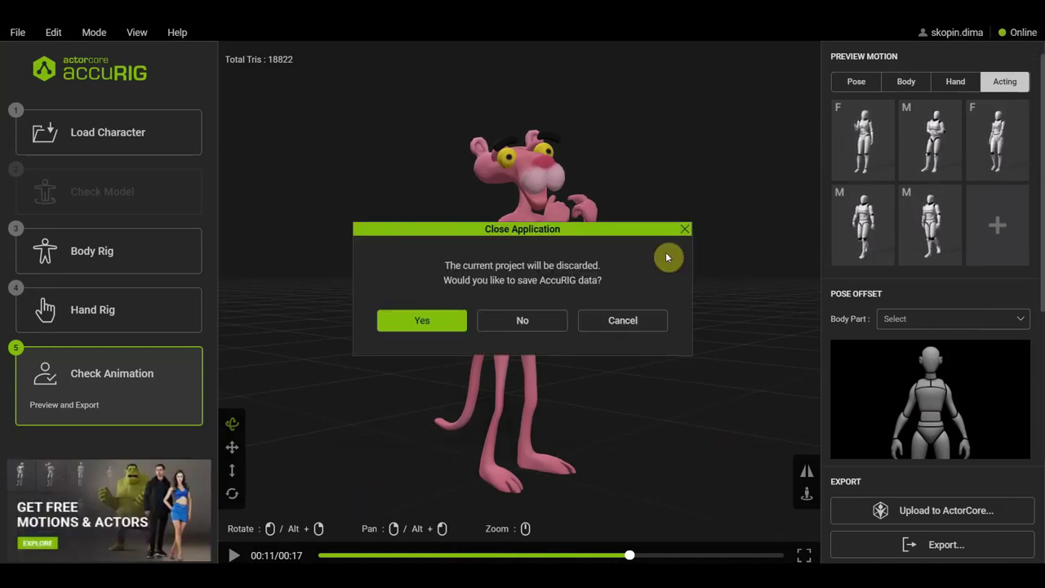
pyautogui.click(521, 323)
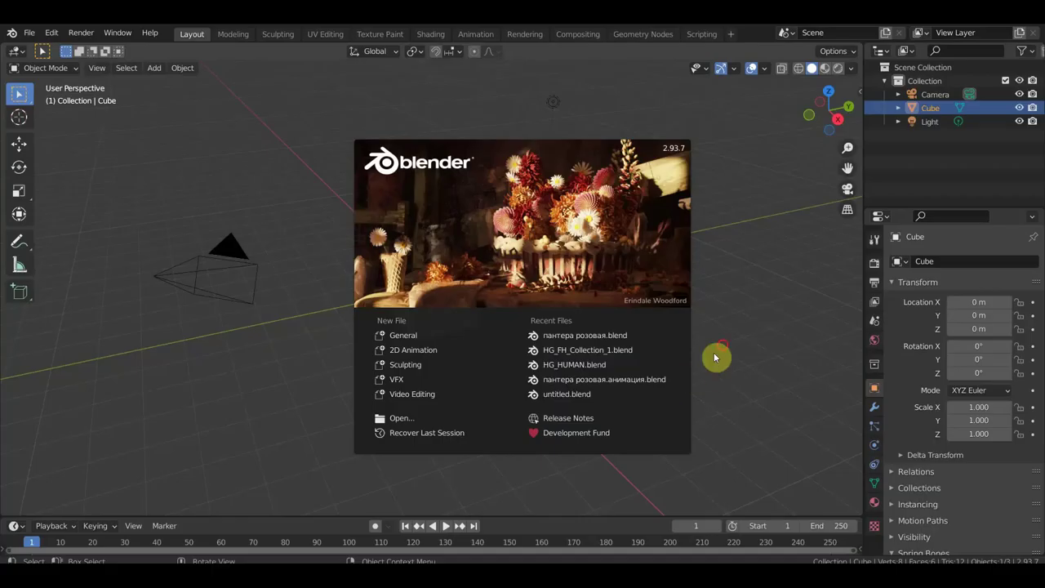
# Delete the default cube and import пантера розовая12.fbx from the Desktop as FBX.
pyautogui.click(717, 348)
pyautogui.press('Delete')
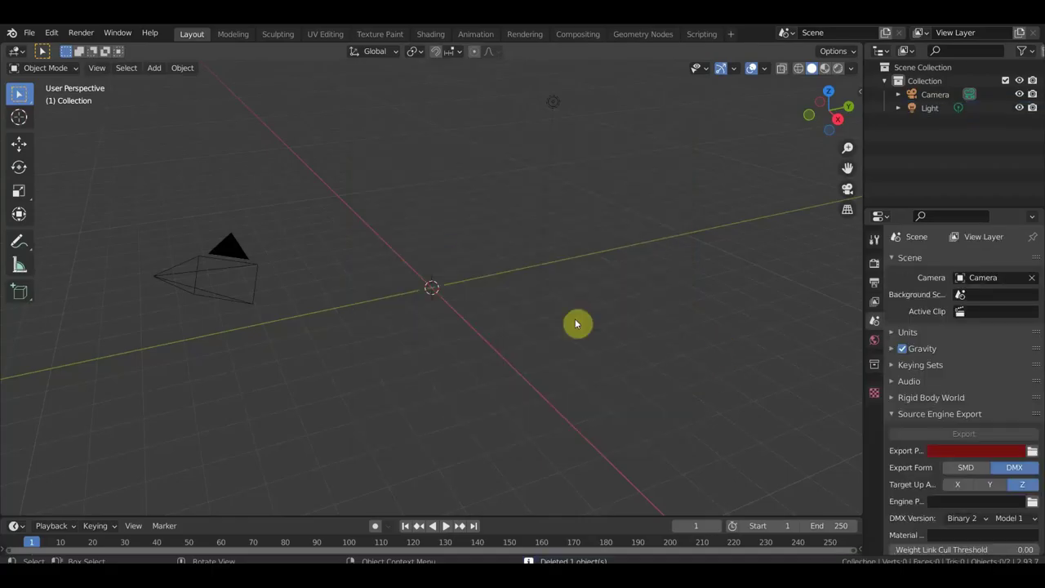
pyautogui.click(25, 39)
pyautogui.moveTo(51, 215)
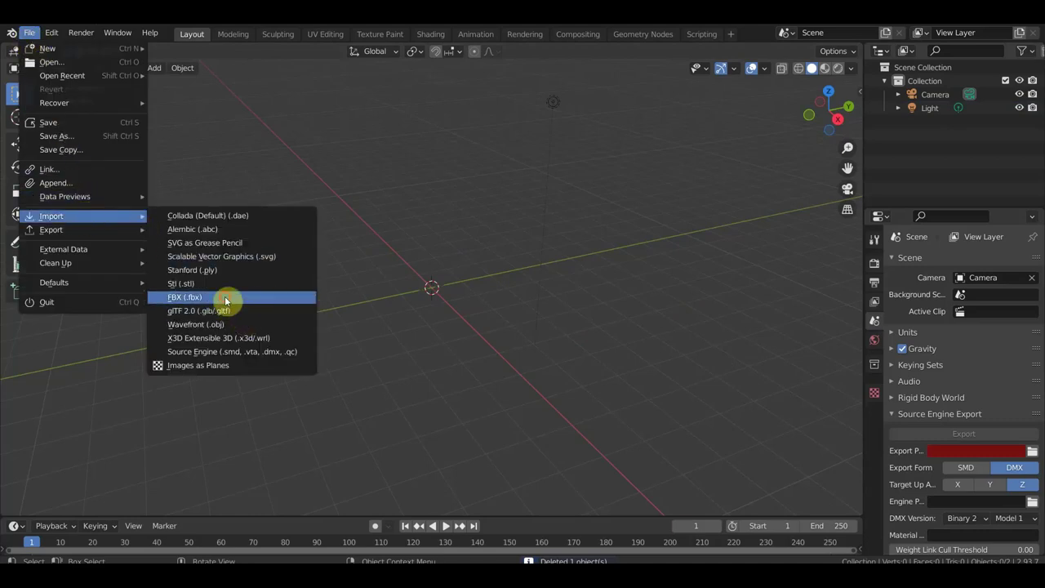
pyautogui.click(245, 298)
pyautogui.click(205, 219)
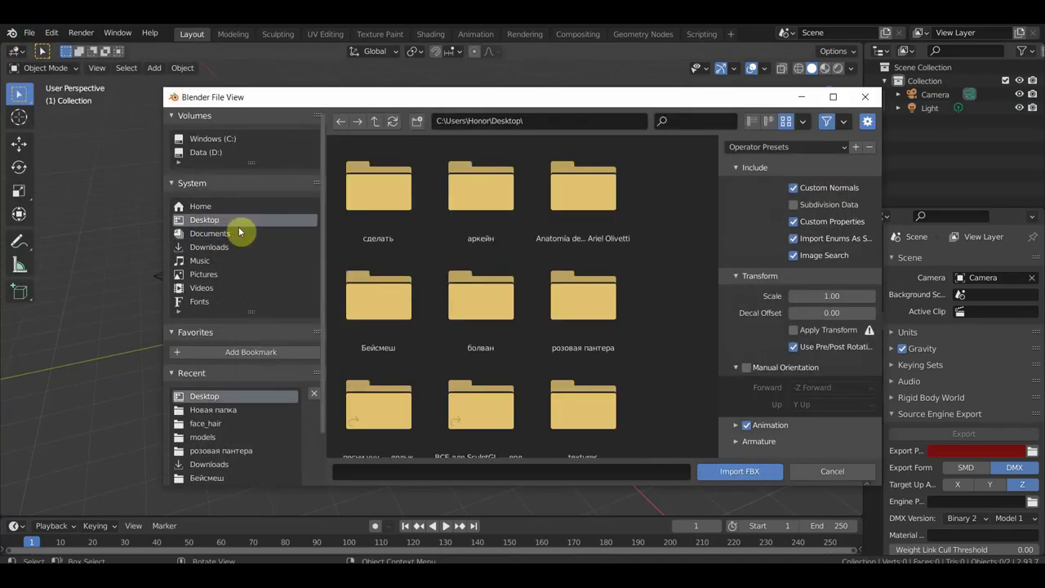
pyautogui.click(498, 401)
pyautogui.scroll(-3, 501, 403)
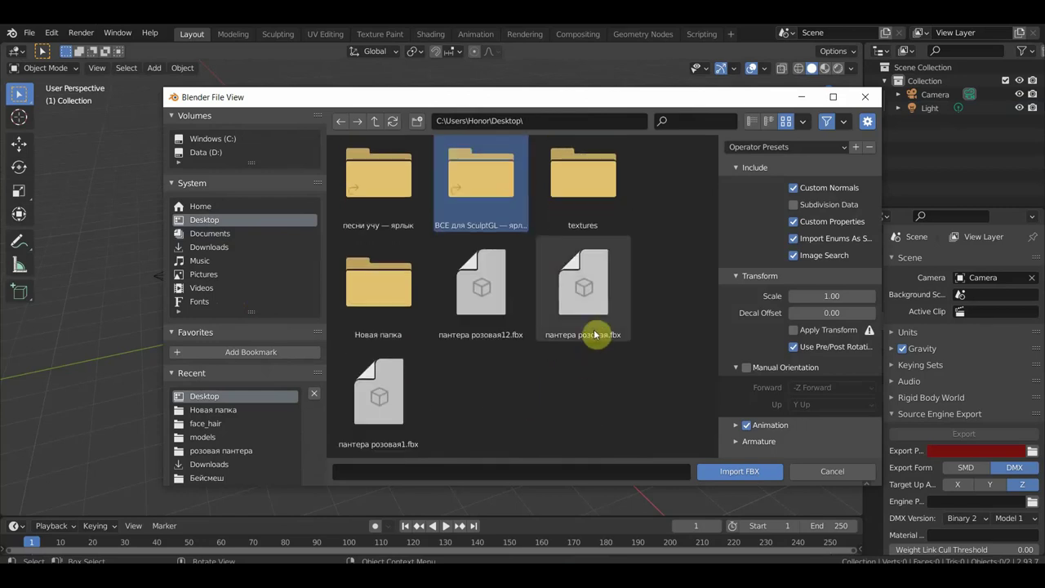
pyautogui.click(484, 298)
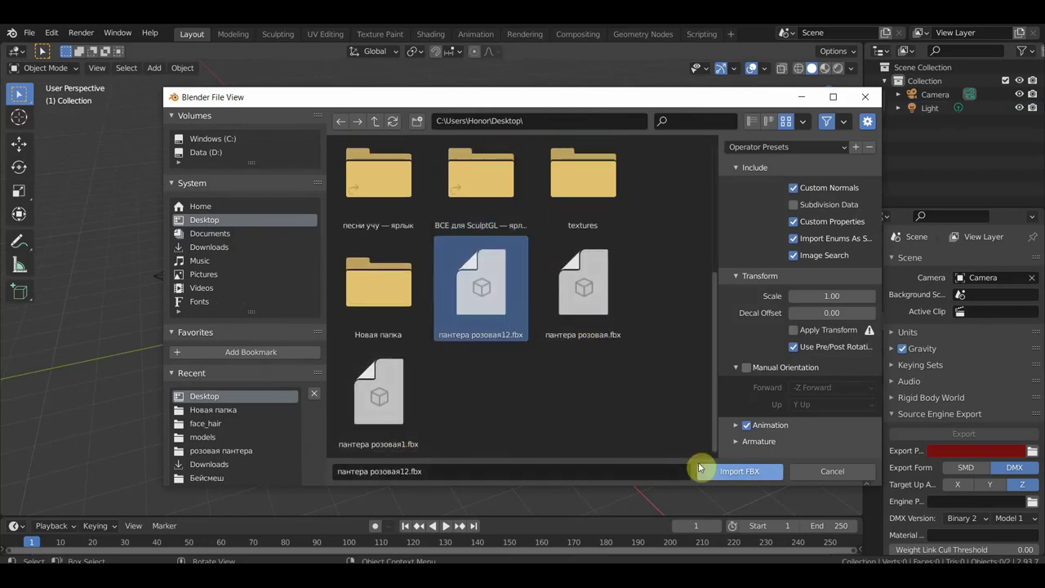
pyautogui.click(739, 471)
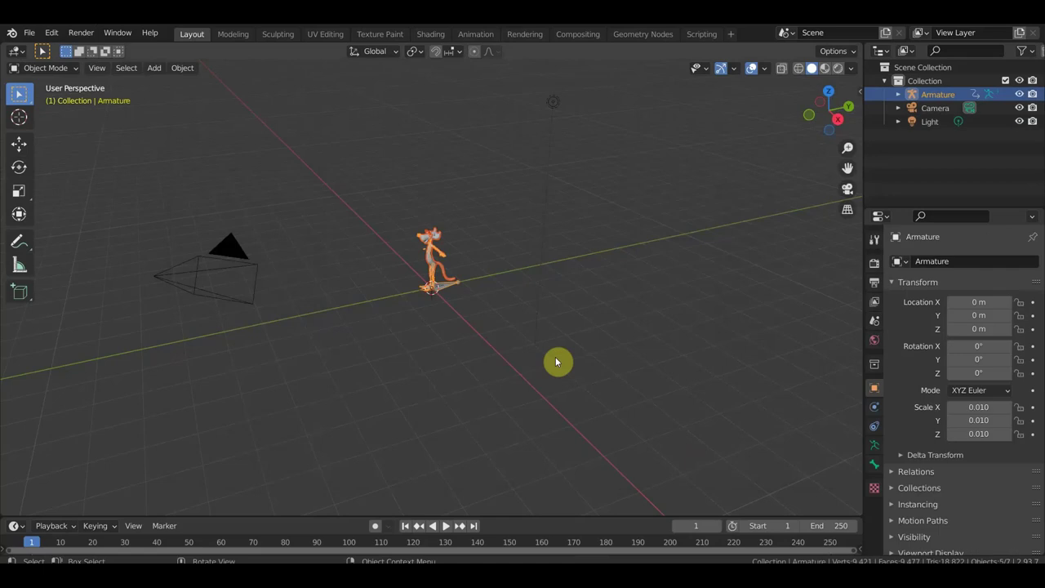
pyautogui.scroll(5, 555, 361)
pyautogui.scroll(5, 483, 321)
pyautogui.moveTo(518, 312); pyautogui.dragTo(628, 316, button='middle')
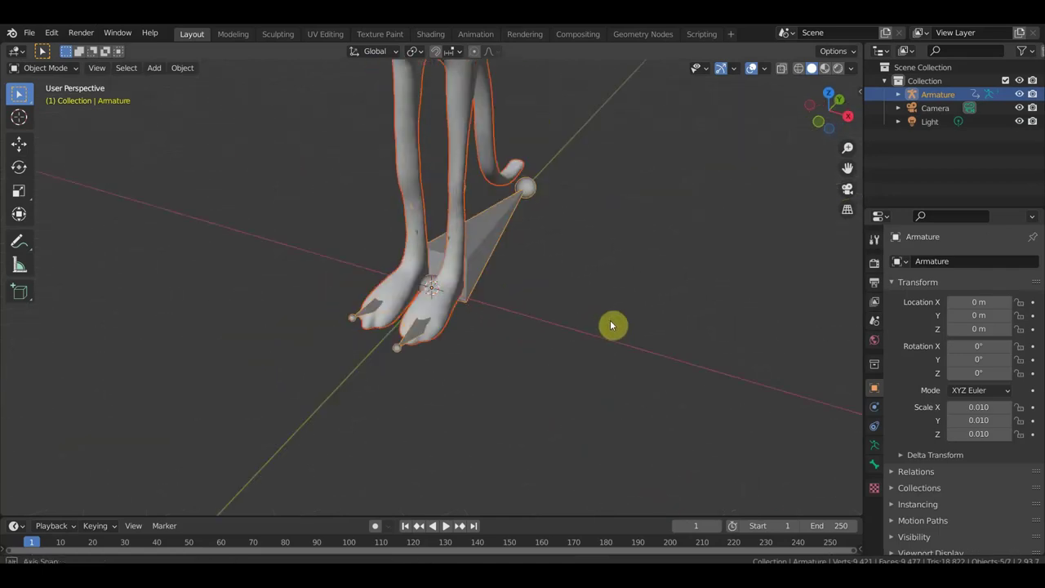
pyautogui.scroll(-5, 625, 313)
pyautogui.moveTo(614, 263)
pyautogui.mouseDown(button='middle')
pyautogui.moveTo(612, 355)
pyautogui.moveTo(600, 356)
pyautogui.moveTo(596, 332)
pyautogui.moveTo(459, 363)
pyautogui.mouseUp(button='middle')
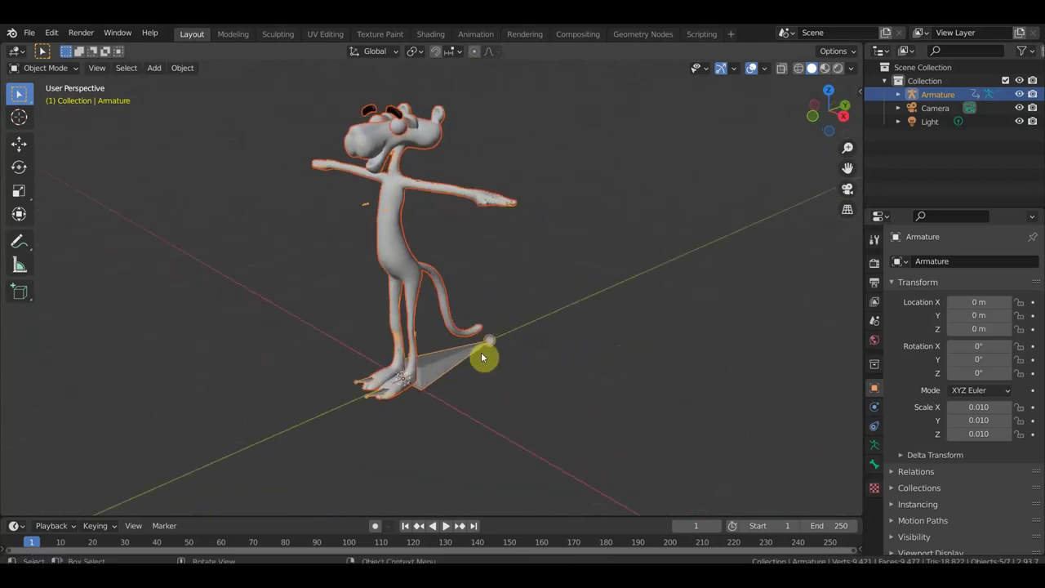
pyautogui.click(459, 362)
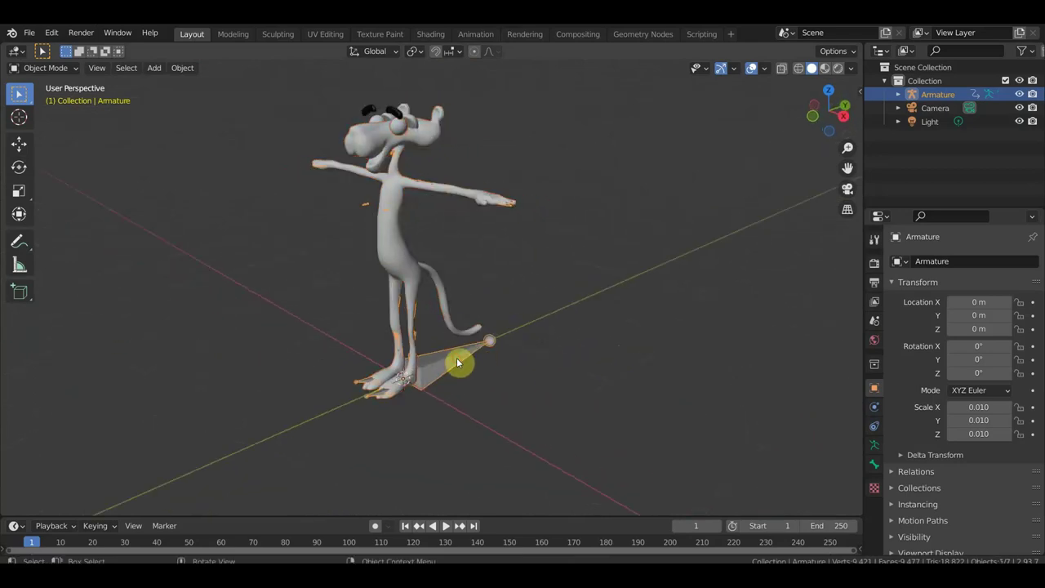
pyautogui.click(878, 451)
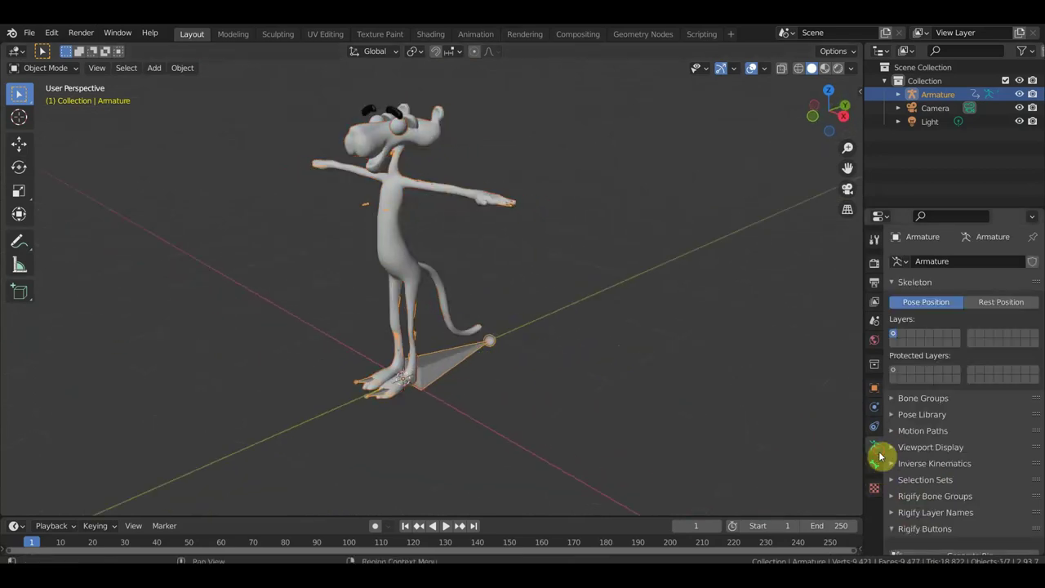
pyautogui.click(934, 449)
pyautogui.click(952, 528)
pyautogui.moveTo(744, 472)
pyautogui.mouseDown(button='middle')
pyautogui.moveTo(738, 455)
pyautogui.moveTo(709, 446)
pyautogui.mouseUp(button='middle')
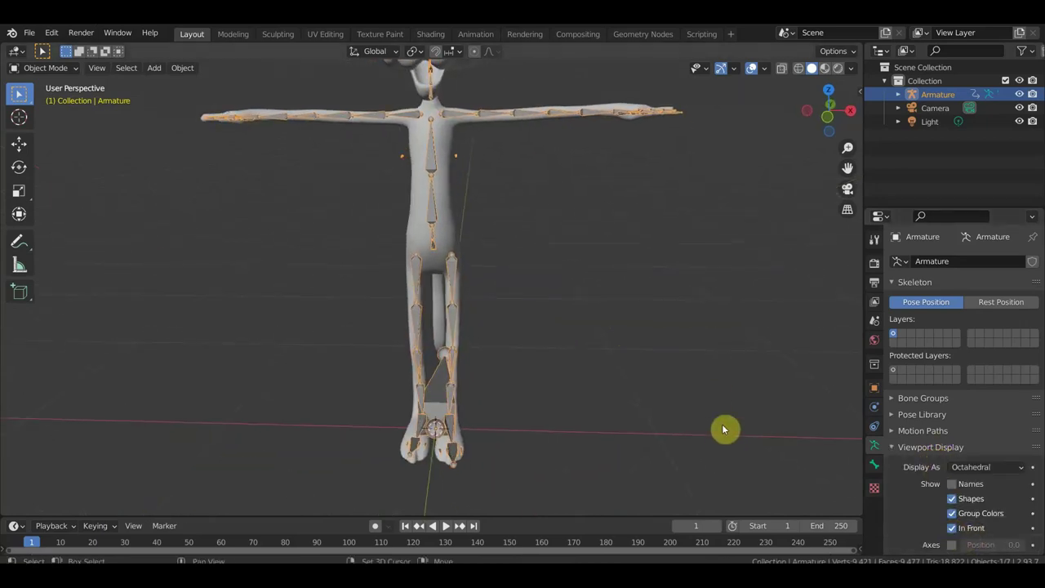
pyautogui.press('space')
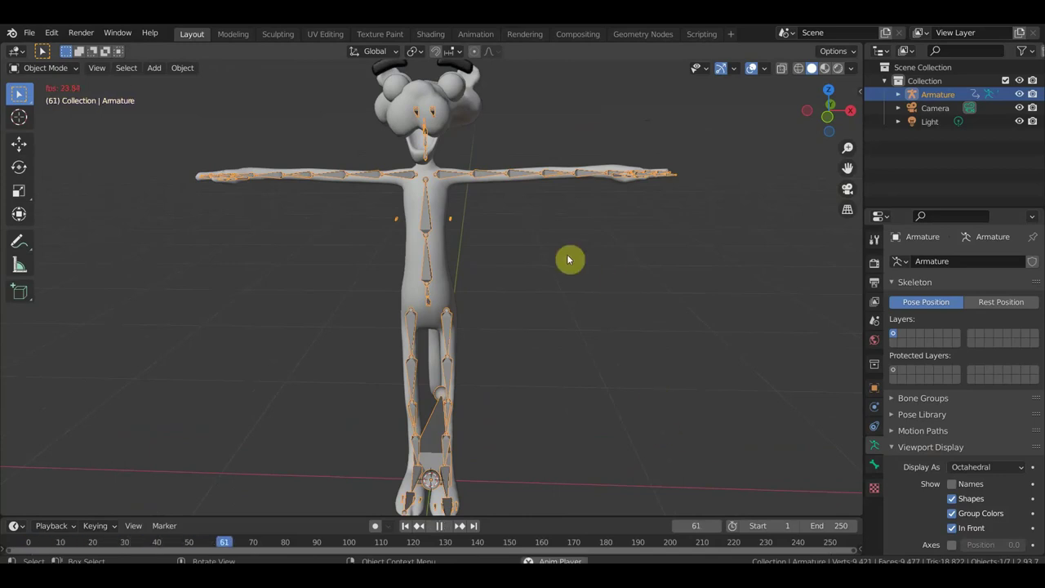
pyautogui.press('space')
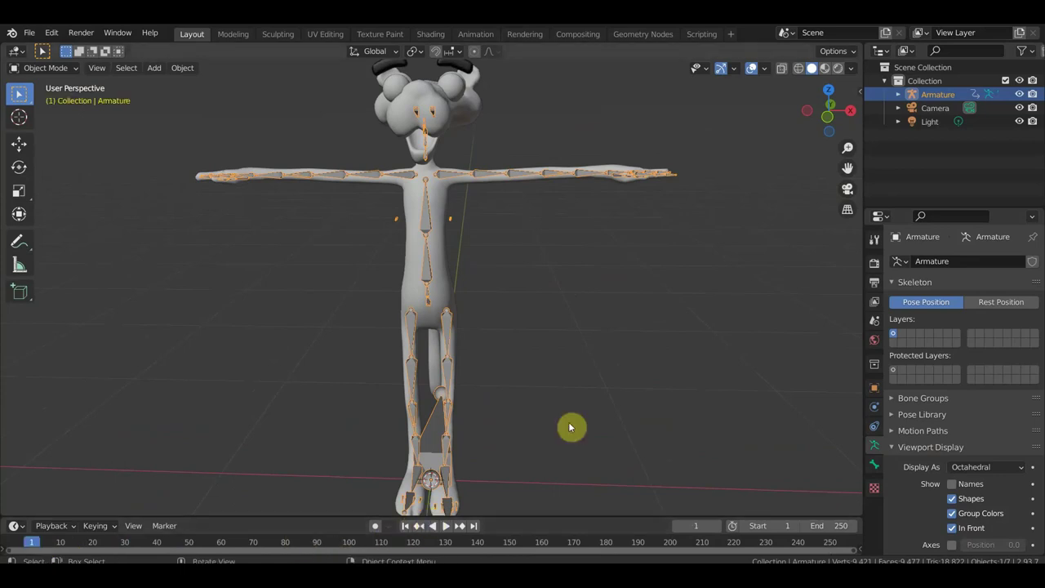
pyautogui.scroll(-4, 578, 410)
pyautogui.press('KP_1')
pyautogui.scroll(3, 585, 397)
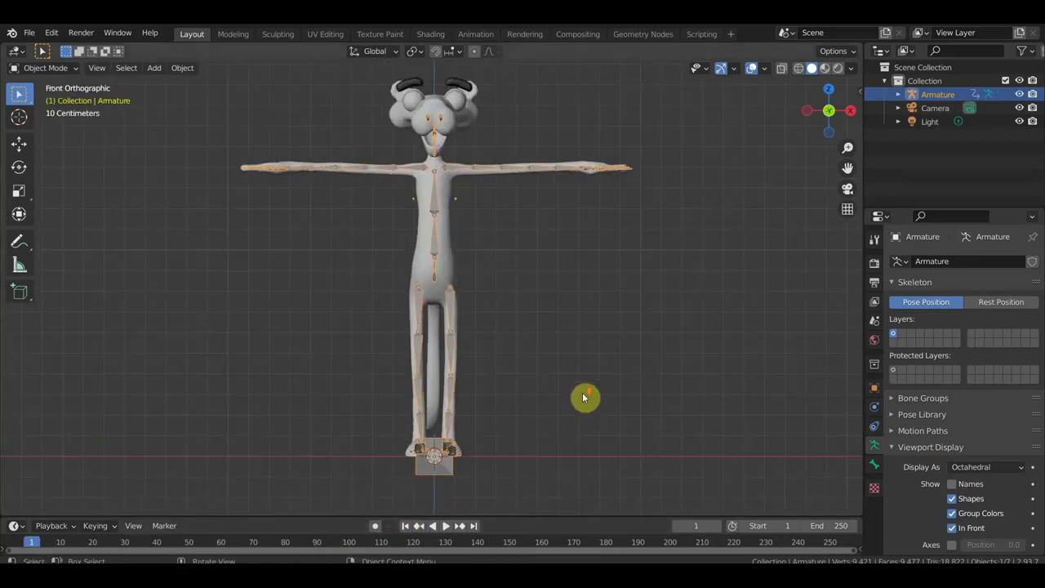
pyautogui.moveTo(662, 335)
pyautogui.keyDown('shift'); pyautogui.mouseDown(button='middle')
pyautogui.moveTo(661, 358)
pyautogui.moveTo(517, 371)
pyautogui.moveTo(574, 366)
pyautogui.moveTo(411, 242)
pyautogui.mouseUp(button='middle'); pyautogui.keyUp('shift')
pyautogui.click(604, 360)
pyautogui.click(401, 234)
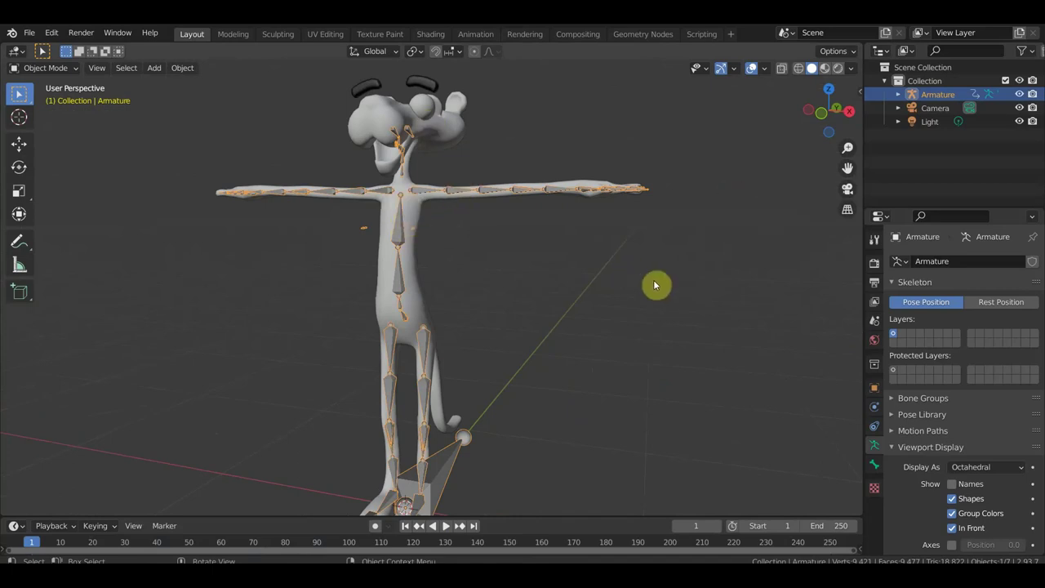
pyautogui.press('n')
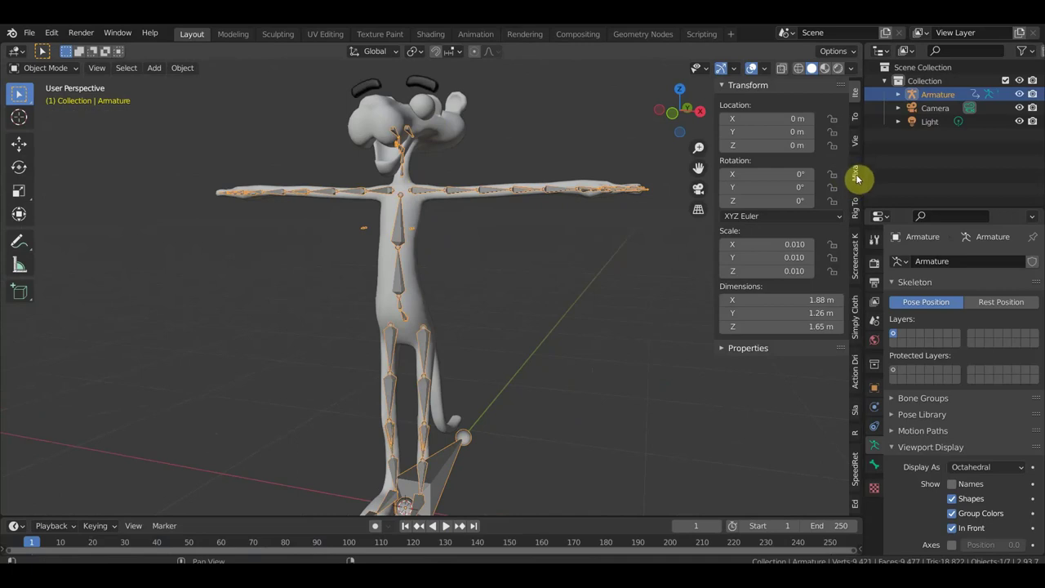
pyautogui.click(855, 177)
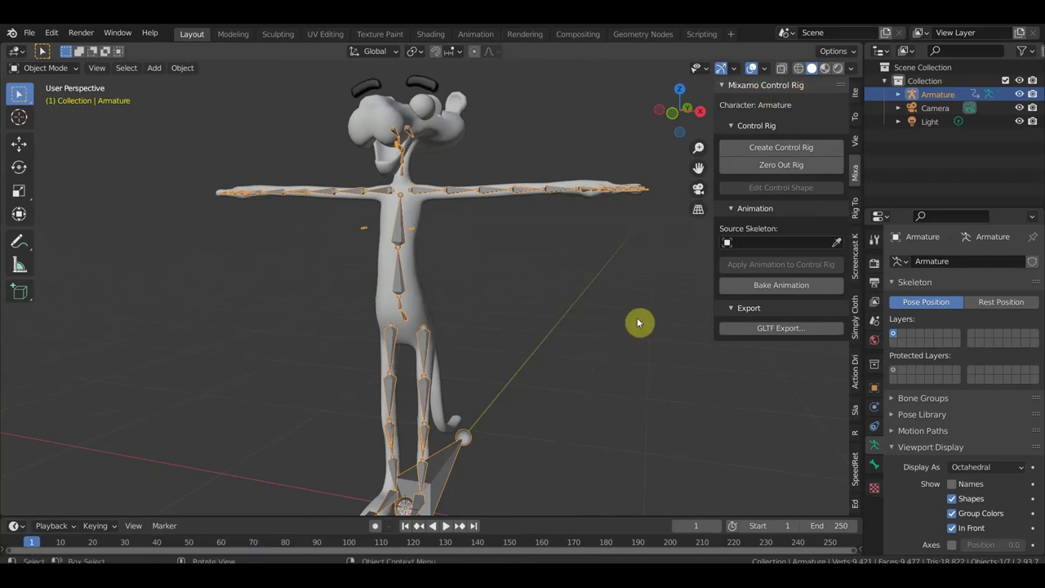
pyautogui.press('n')
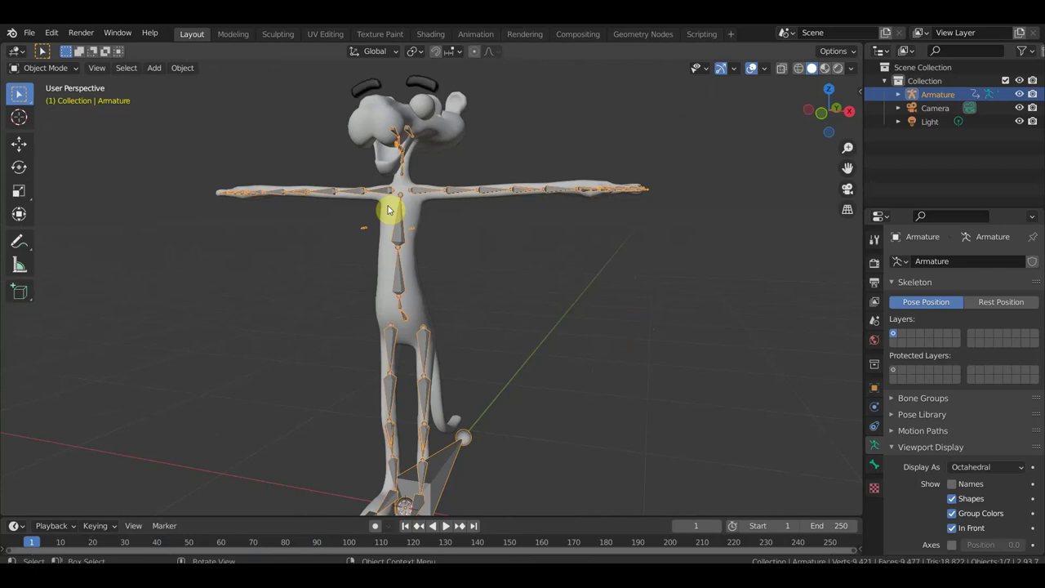
pyautogui.moveTo(421, 71)
pyautogui.mouseDown(button='middle')
pyautogui.moveTo(642, 292)
pyautogui.moveTo(509, 369)
pyautogui.mouseUp(button='middle')
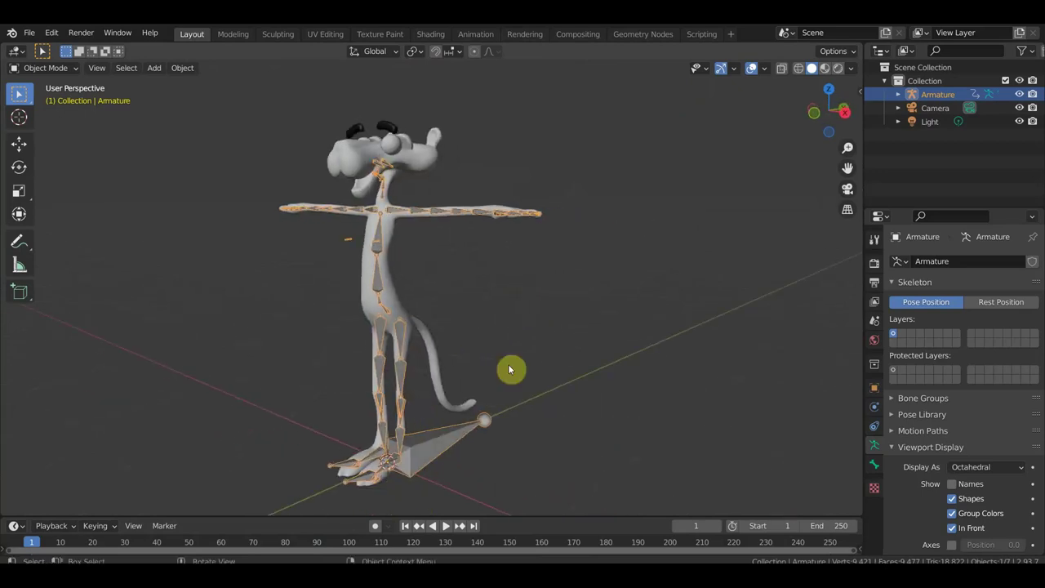
pyautogui.moveTo(513, 251)
pyautogui.mouseDown(button='middle')
pyautogui.moveTo(518, 297)
pyautogui.moveTo(611, 259)
pyautogui.moveTo(581, 258)
pyautogui.moveTo(650, 256)
pyautogui.moveTo(583, 264)
pyautogui.moveTo(553, 285)
pyautogui.moveTo(536, 275)
pyautogui.moveTo(470, 282)
pyautogui.moveTo(450, 275)
pyautogui.moveTo(450, 264)
pyautogui.mouseUp(button='middle')
pyautogui.scroll(5, 518, 296)
pyautogui.scroll(-2, 527, 290)
pyautogui.moveTo(547, 191)
pyautogui.mouseDown(button='middle')
pyautogui.moveTo(564, 326)
pyautogui.moveTo(544, 296)
pyautogui.mouseUp(button='middle')
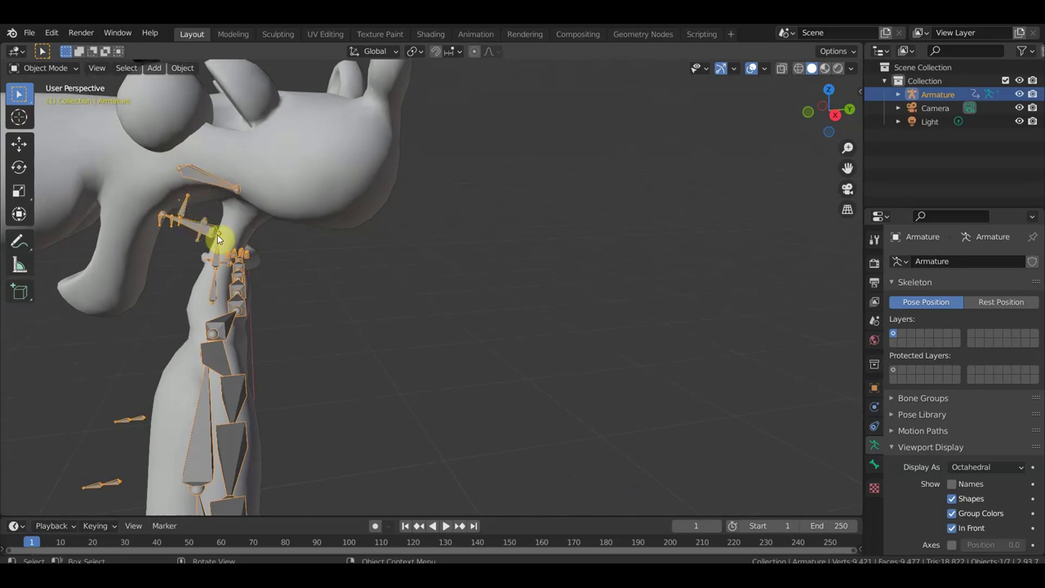
pyautogui.click(48, 68)
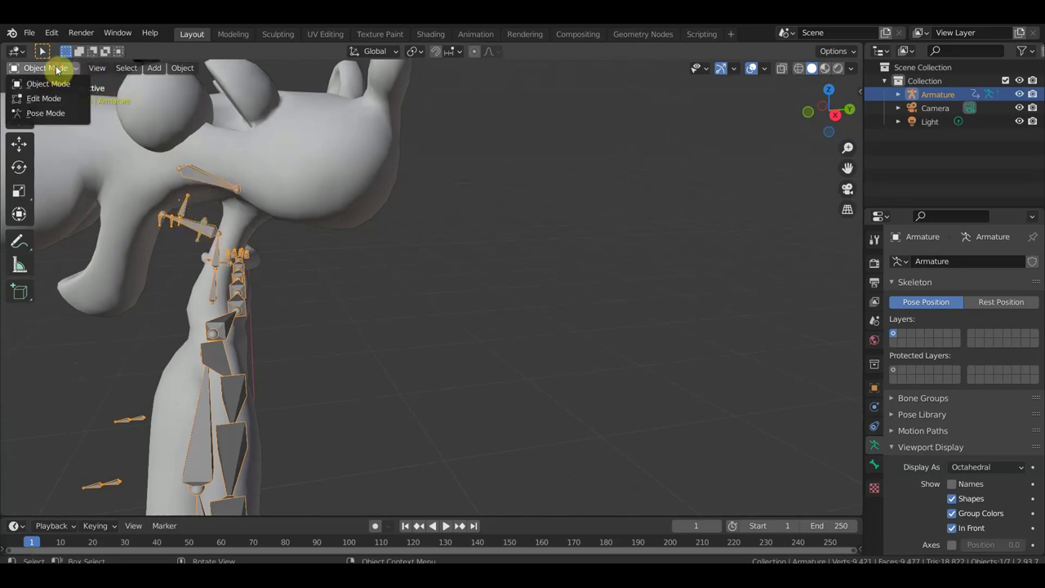
# Switch the armature to Pose Mode and rotate the facial bone near the jaw.
pyautogui.click(54, 117)
pyautogui.click(194, 231)
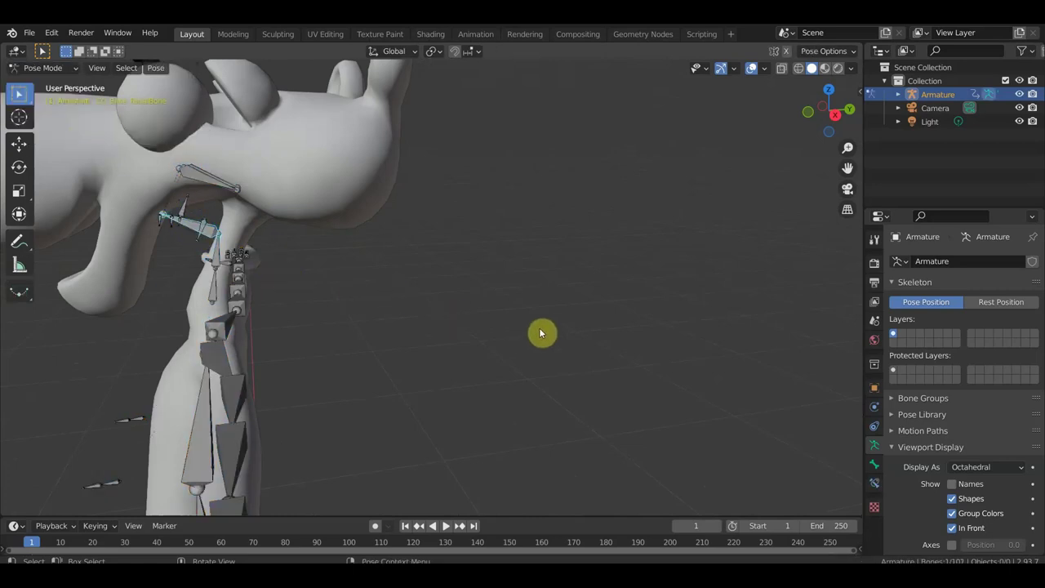
pyautogui.press('r')
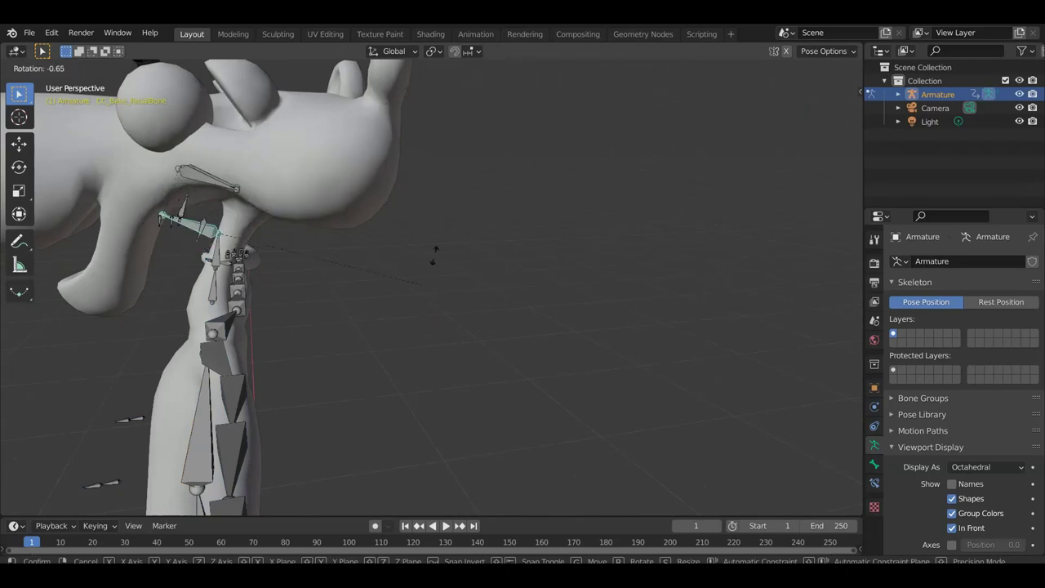
pyautogui.click(493, 283)
# From a front view, move the CC_Base_L_ForearmTwist02 bone.
pyautogui.moveTo(493, 283)
pyautogui.mouseDown(button='middle')
pyautogui.moveTo(518, 275)
pyautogui.moveTo(502, 273)
pyautogui.mouseUp(button='middle')
pyautogui.moveTo(304, 196)
pyautogui.mouseDown(button='middle')
pyautogui.moveTo(411, 217)
pyautogui.moveTo(460, 205)
pyautogui.moveTo(400, 206)
pyautogui.moveTo(466, 205)
pyautogui.mouseUp(button='middle')
pyautogui.moveTo(555, 276)
pyautogui.mouseDown(button='middle')
pyautogui.moveTo(354, 271)
pyautogui.moveTo(353, 259)
pyautogui.mouseUp(button='middle')
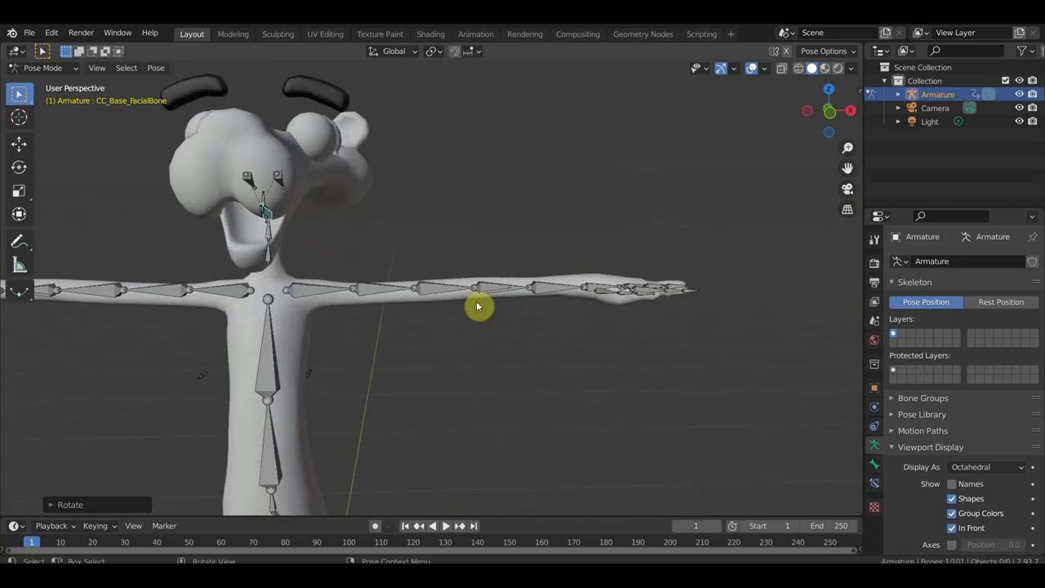
pyautogui.click(570, 298)
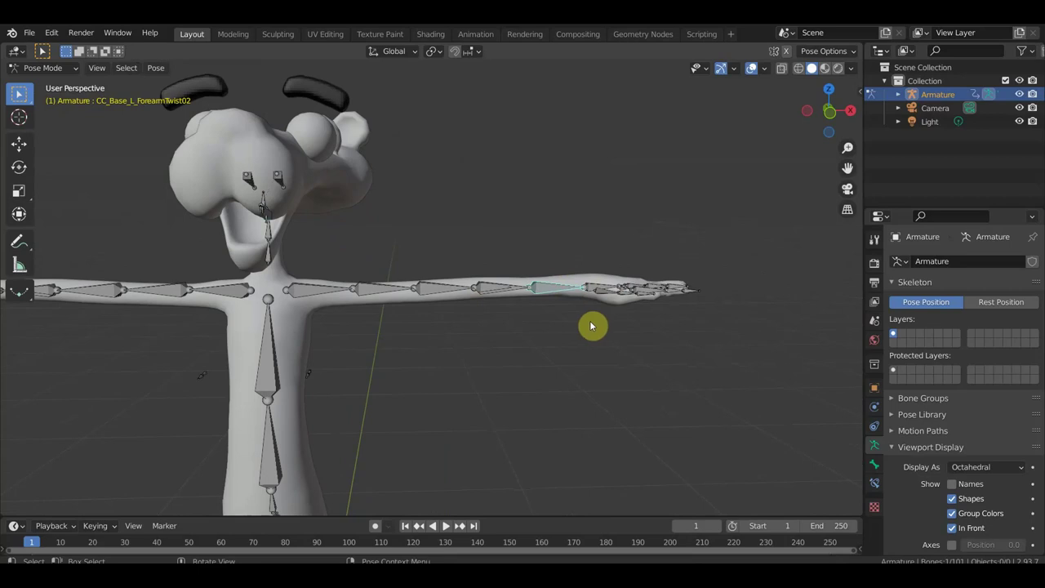
pyautogui.press('g')
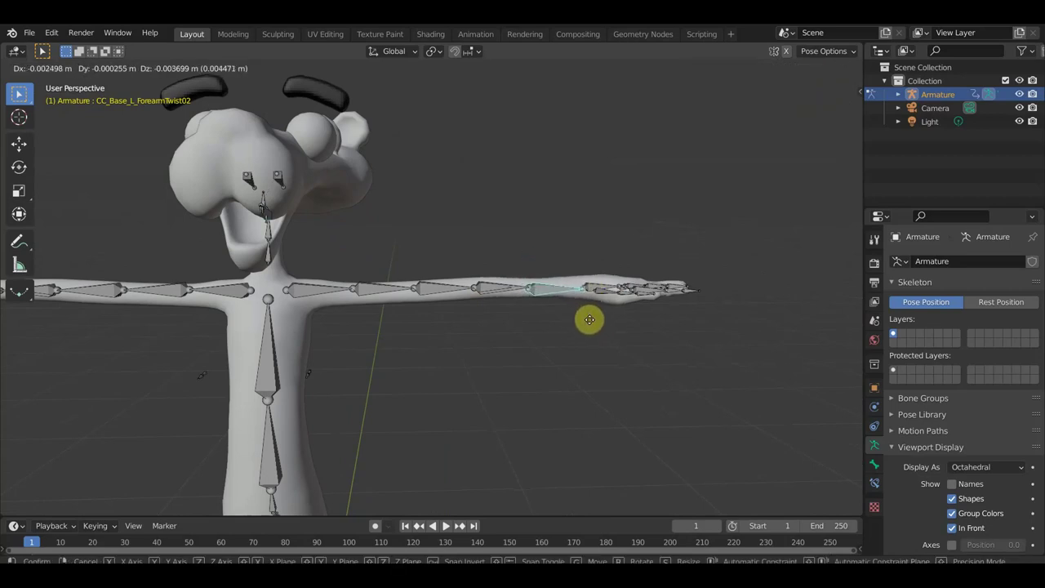
pyautogui.click(590, 319)
pyautogui.scroll(-3, 572, 320)
pyautogui.scroll(-2, 523, 360)
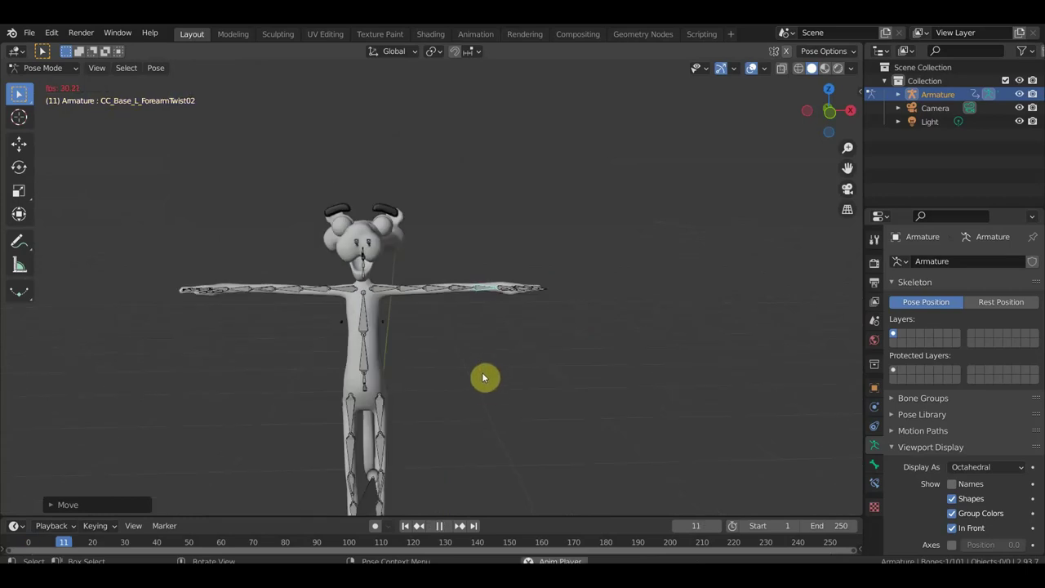
# Stop playback, enlarge the timeline and return the playhead to the start frame.
pyautogui.press('space')
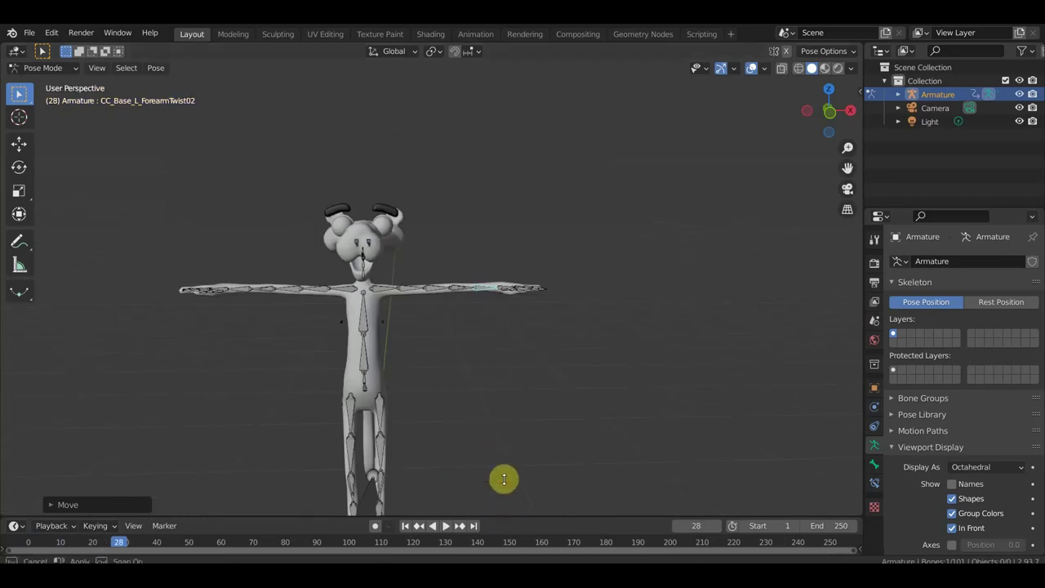
pyautogui.moveTo(504, 512); pyautogui.dragTo(504, 448)
pyautogui.click(34, 474)
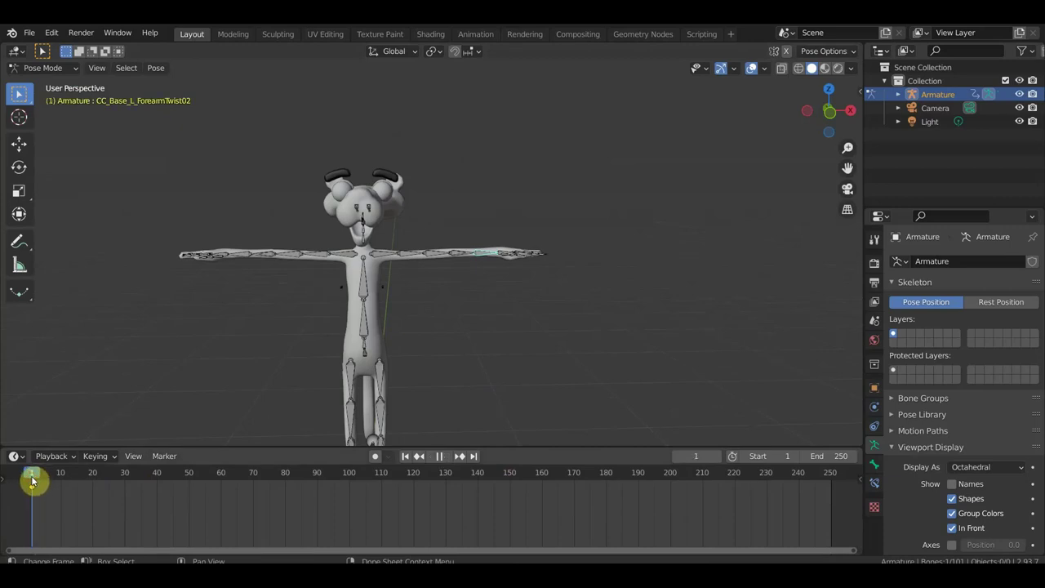
# Select the root bone RL_BoneRoot and inspect the posed character from several angles.
pyautogui.moveTo(357, 293); pyautogui.dragTo(479, 301, button='middle')
pyautogui.scroll(-3, 480, 294)
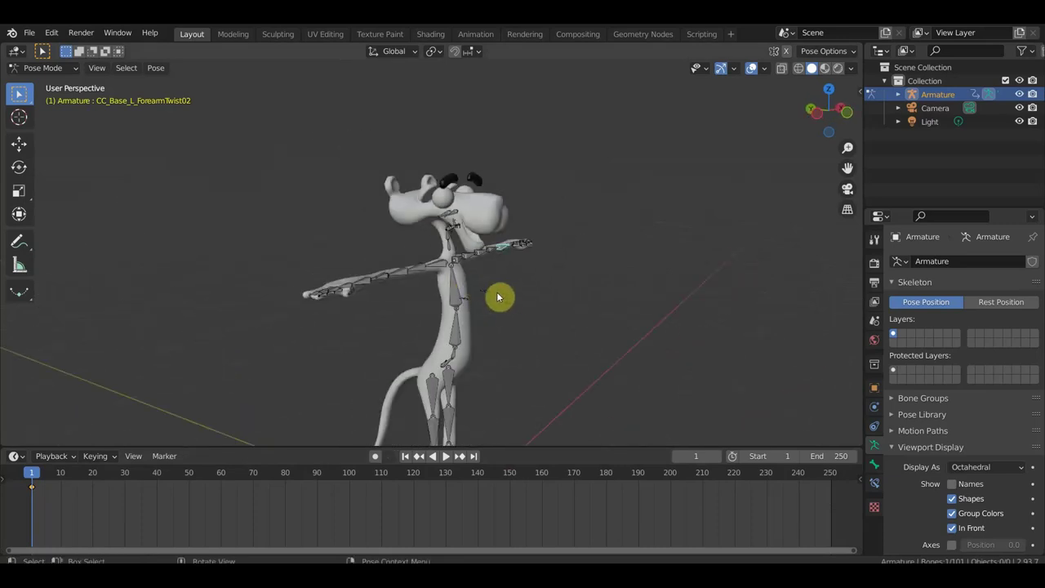
pyautogui.moveTo(525, 331)
pyautogui.mouseDown(button='middle')
pyautogui.moveTo(517, 236)
pyautogui.moveTo(435, 369)
pyautogui.mouseUp(button='middle')
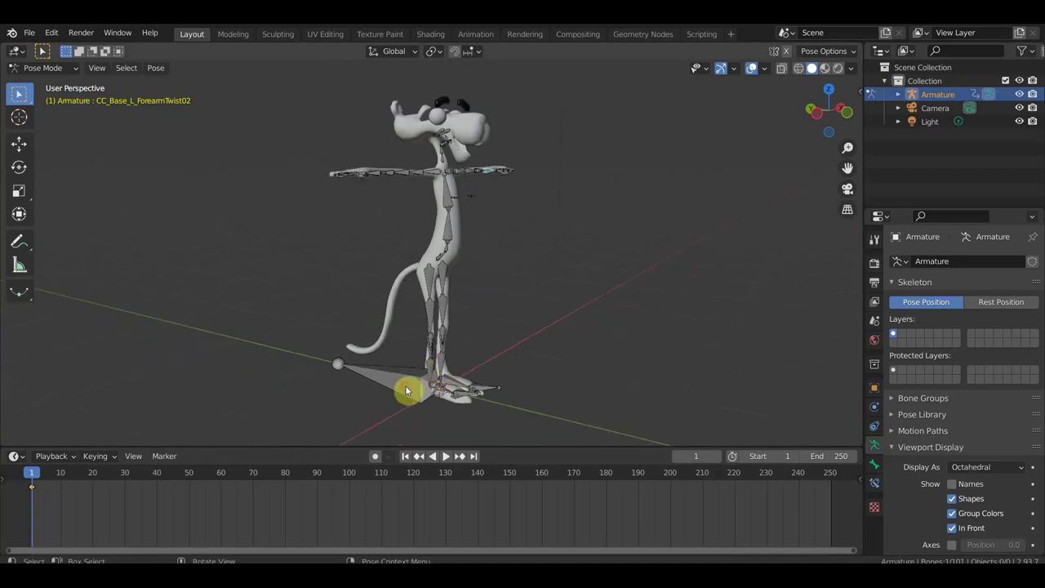
pyautogui.click(405, 385)
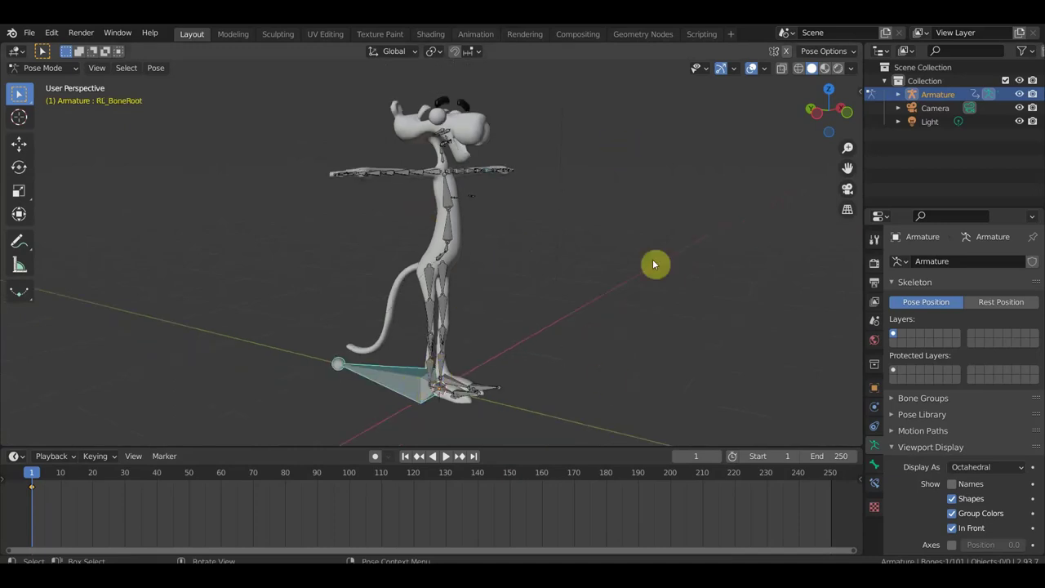
pyautogui.moveTo(652, 305); pyautogui.dragTo(548, 319, button='middle')
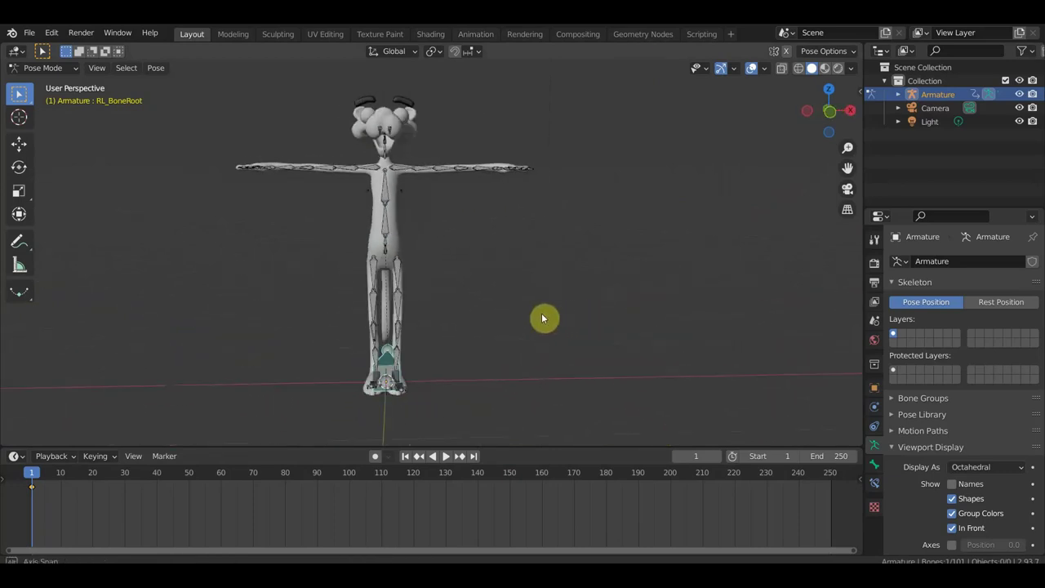
pyautogui.moveTo(517, 299); pyautogui.dragTo(446, 322, button='middle')
pyautogui.moveTo(559, 267)
pyautogui.mouseDown(button='middle')
pyautogui.moveTo(595, 280)
pyautogui.moveTo(659, 270)
pyautogui.moveTo(684, 248)
pyautogui.moveTo(559, 258)
pyautogui.mouseUp(button='middle')
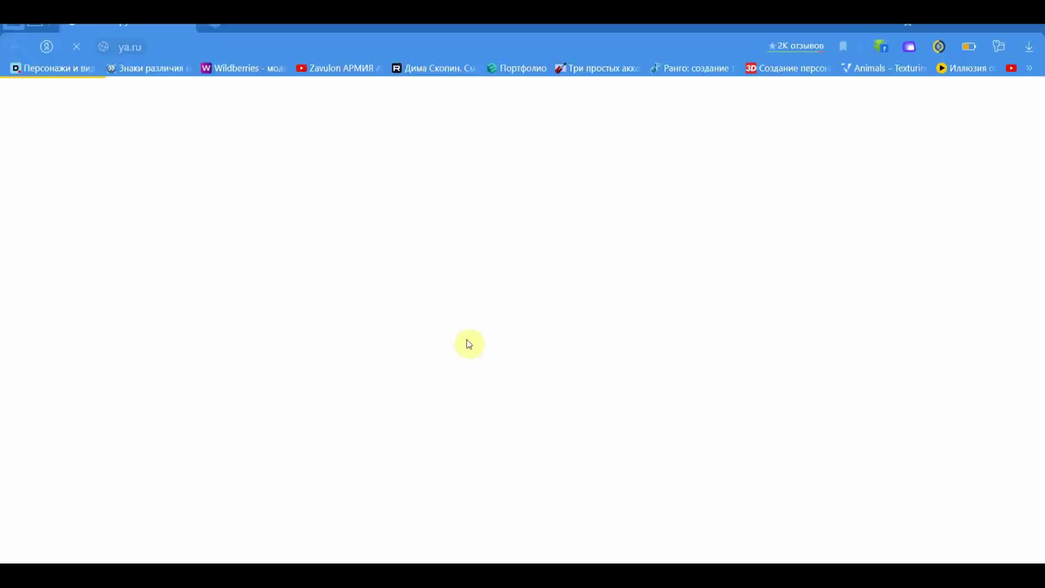
# Switch to the ActorCore AccuRIG browser tab and open the MOTION library.
pyautogui.click(262, 26)
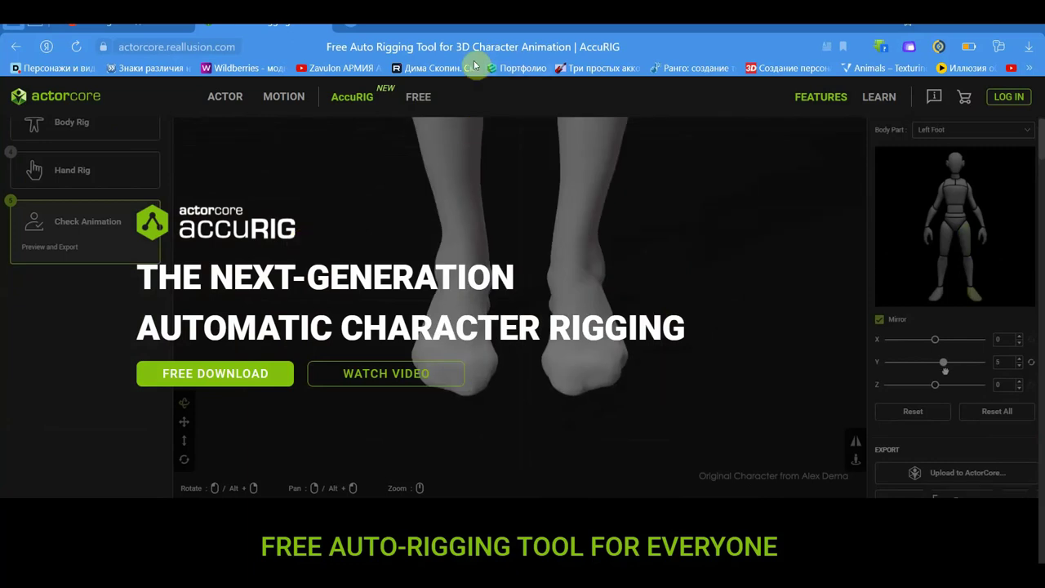
pyautogui.click(287, 98)
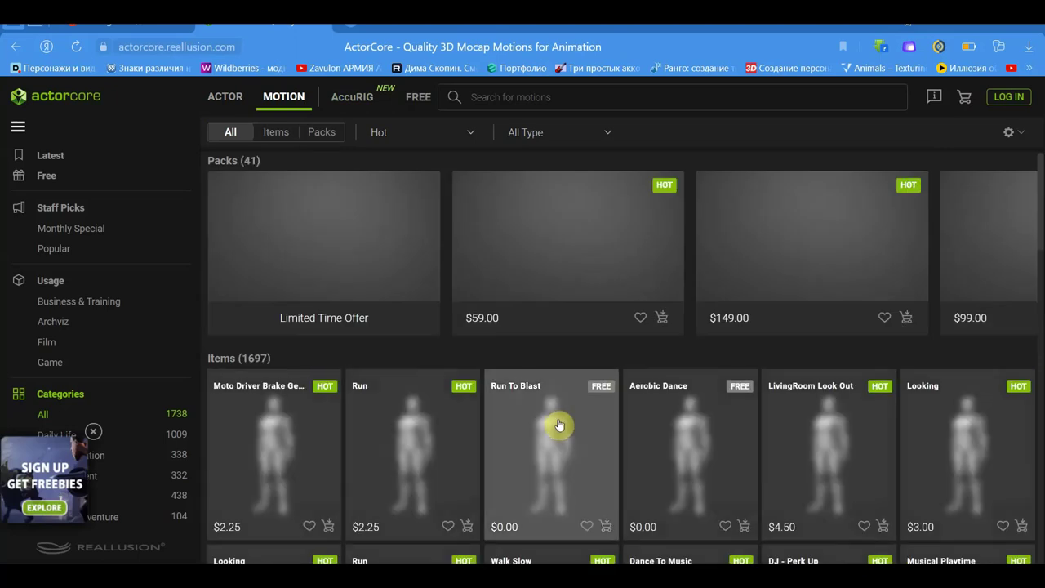
# Scroll through the motion library and open the Wander motion's preview.
pyautogui.scroll(-1, 561, 426)
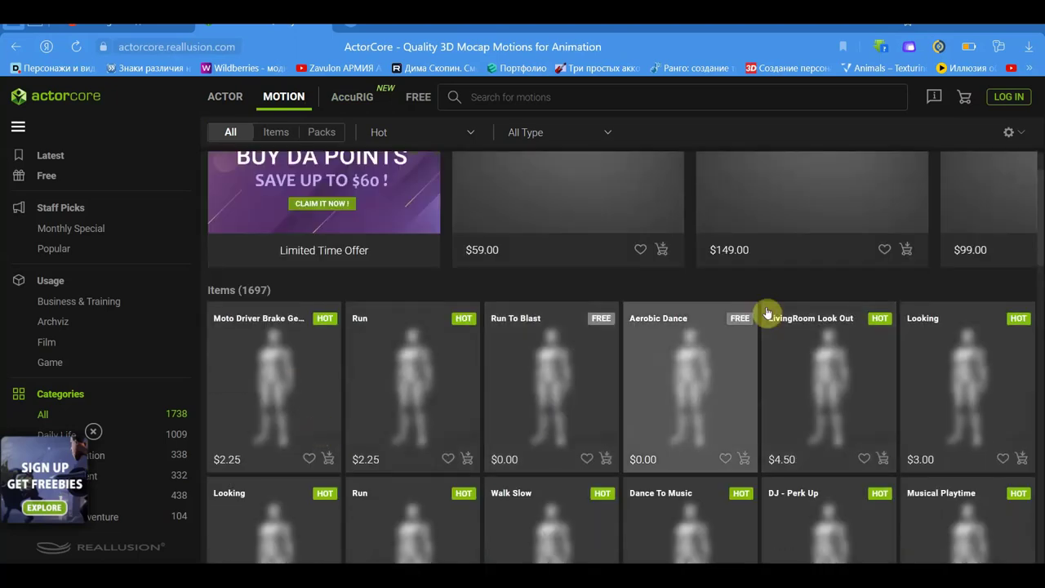
pyautogui.scroll(-1, 684, 395)
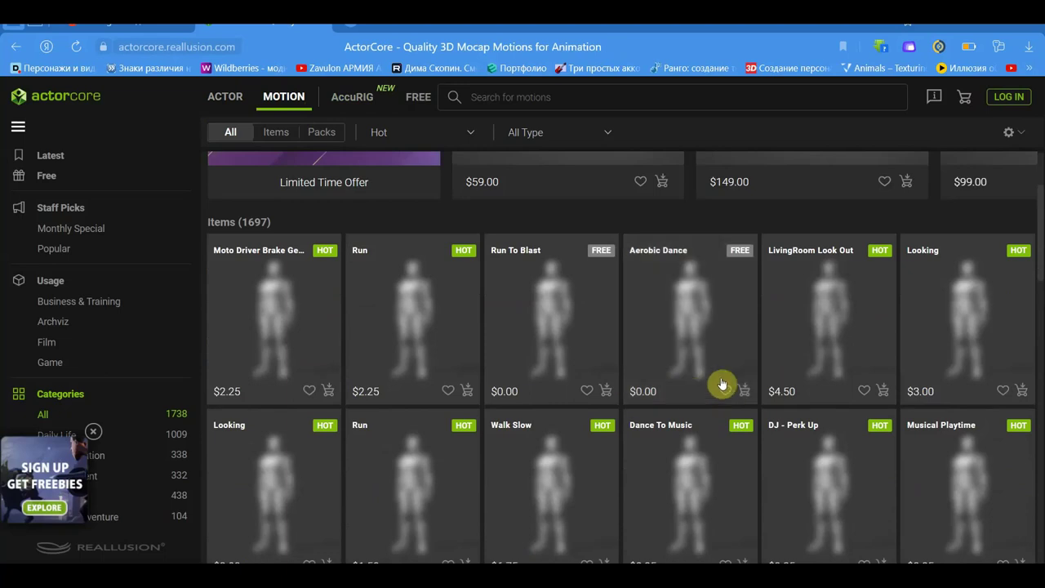
pyautogui.scroll(-2, 826, 382)
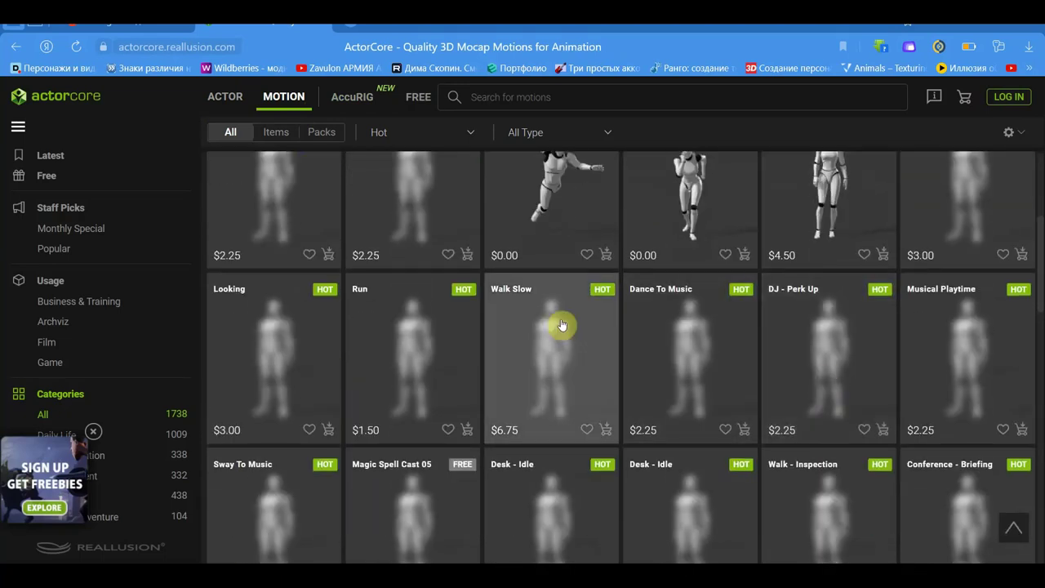
pyautogui.scroll(1, 563, 325)
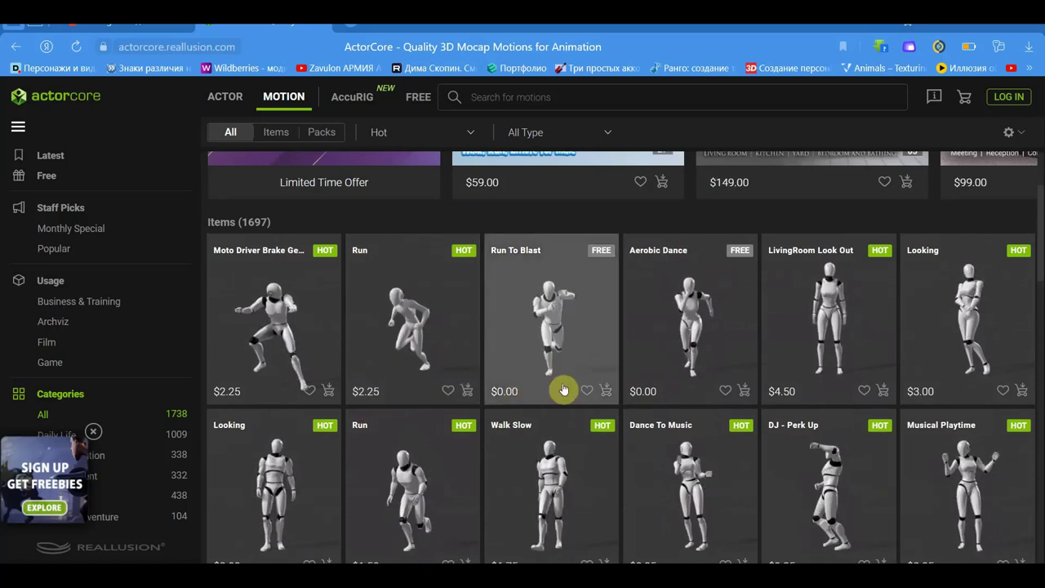
pyautogui.scroll(-1, 602, 362)
pyautogui.scroll(-3, 602, 368)
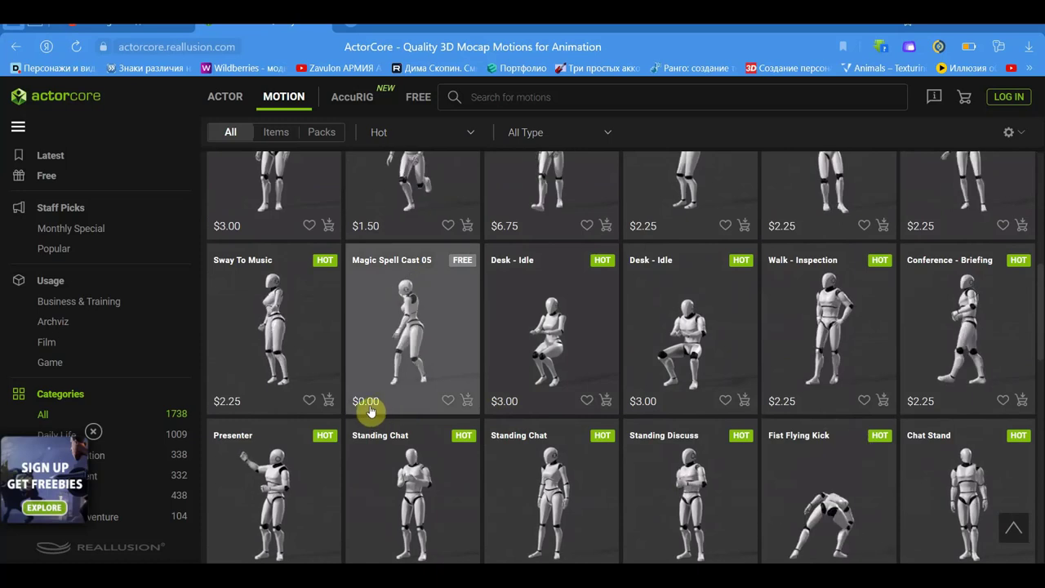
pyautogui.scroll(-3, 266, 407)
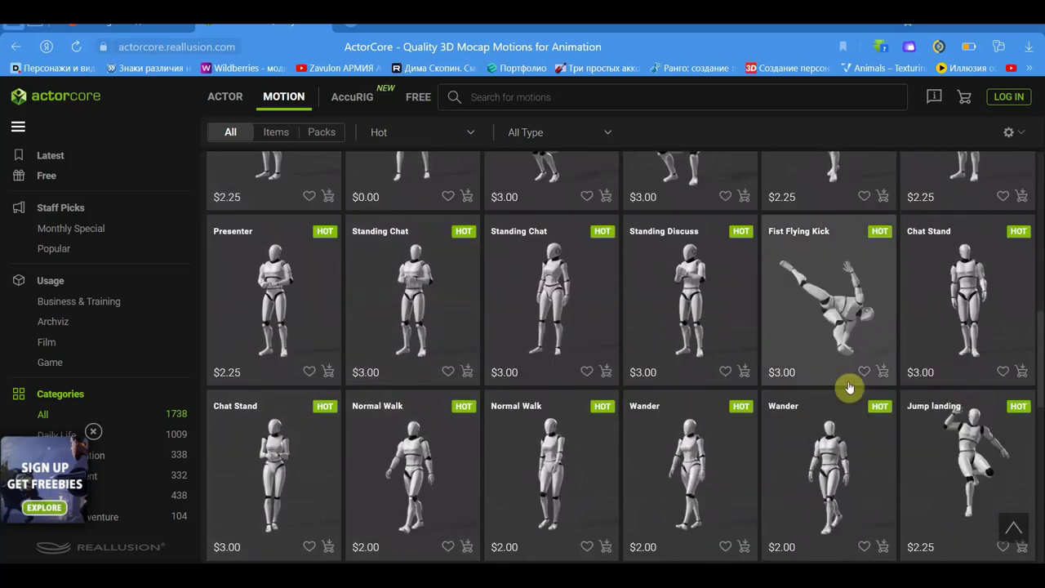
pyautogui.scroll(-3, 730, 397)
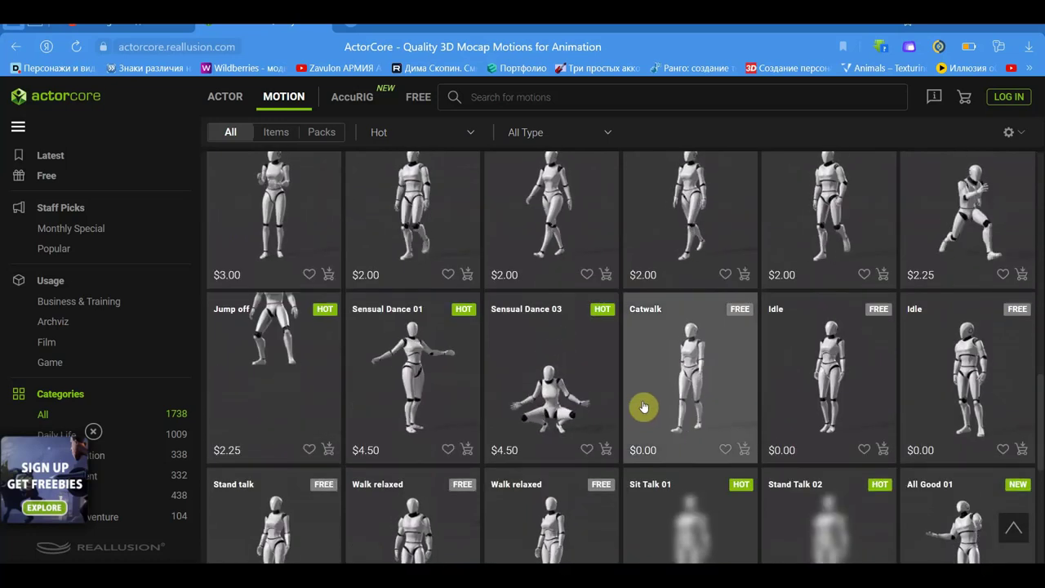
pyautogui.scroll(2, 805, 333)
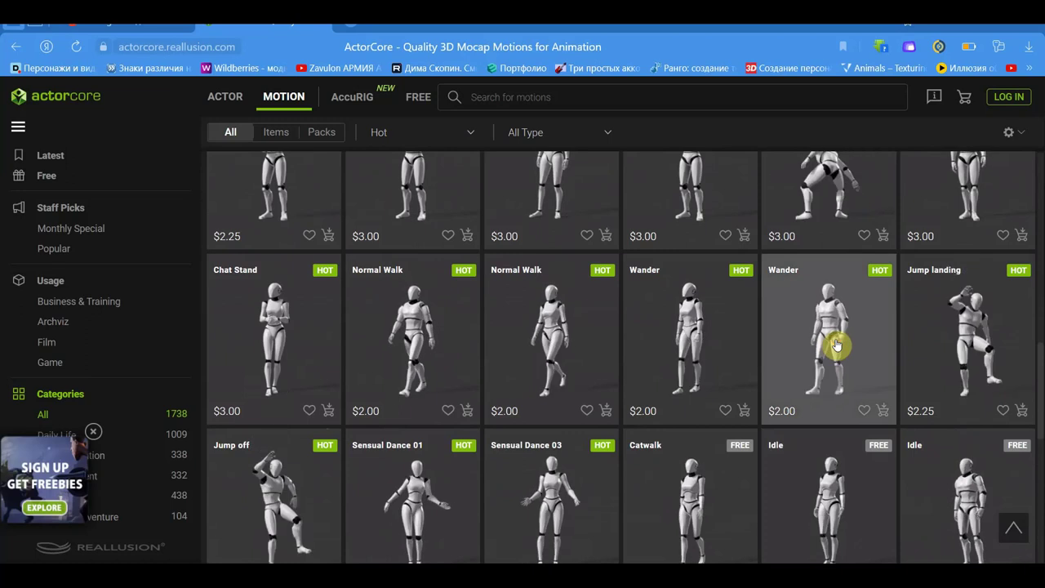
pyautogui.click(836, 344)
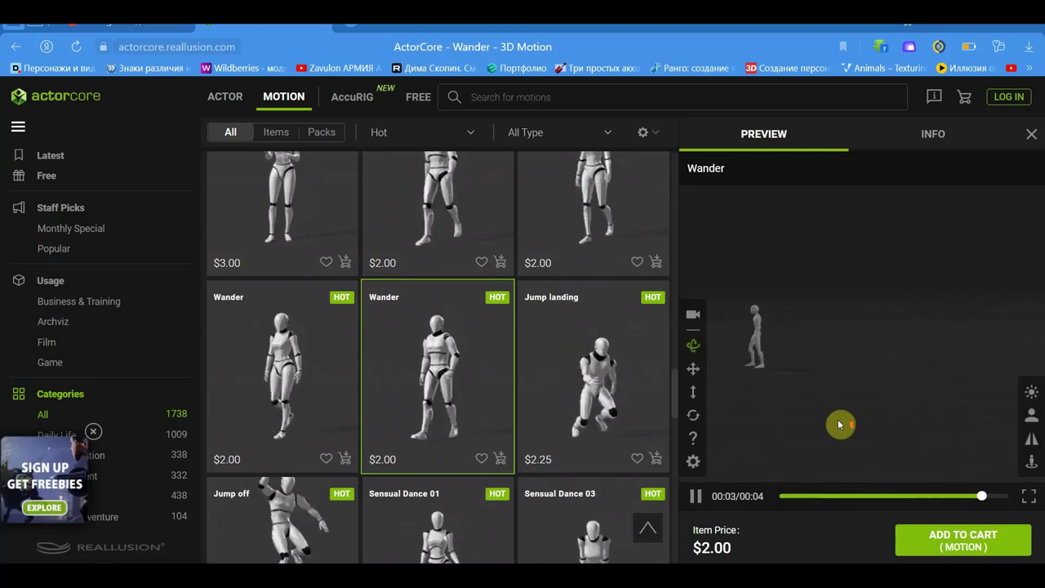
# Check the preview body types, close the Wander preview and scroll the motion grid.
pyautogui.click(1032, 415)
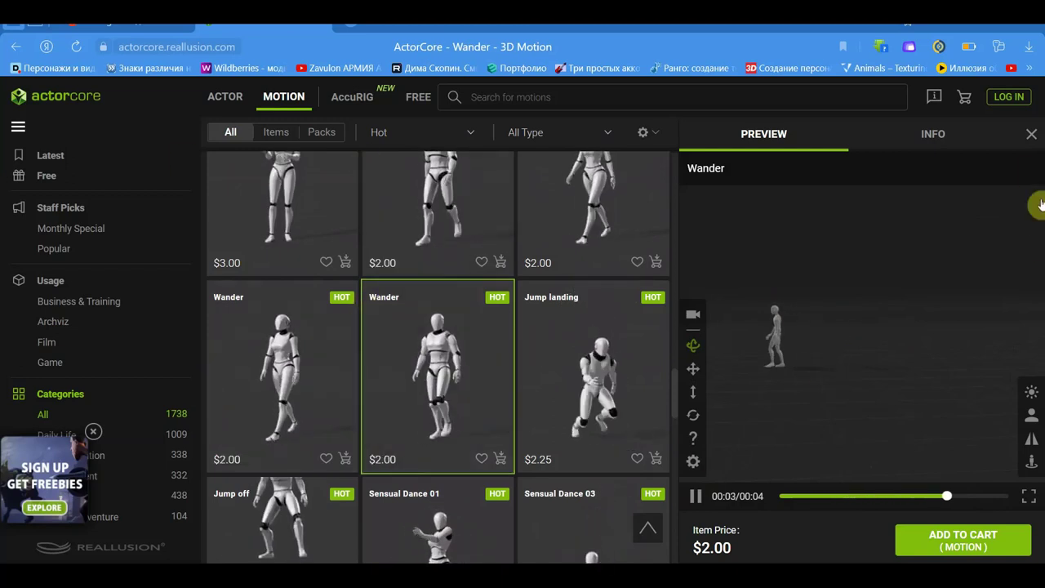
pyautogui.click(1032, 134)
pyautogui.scroll(-3, 583, 368)
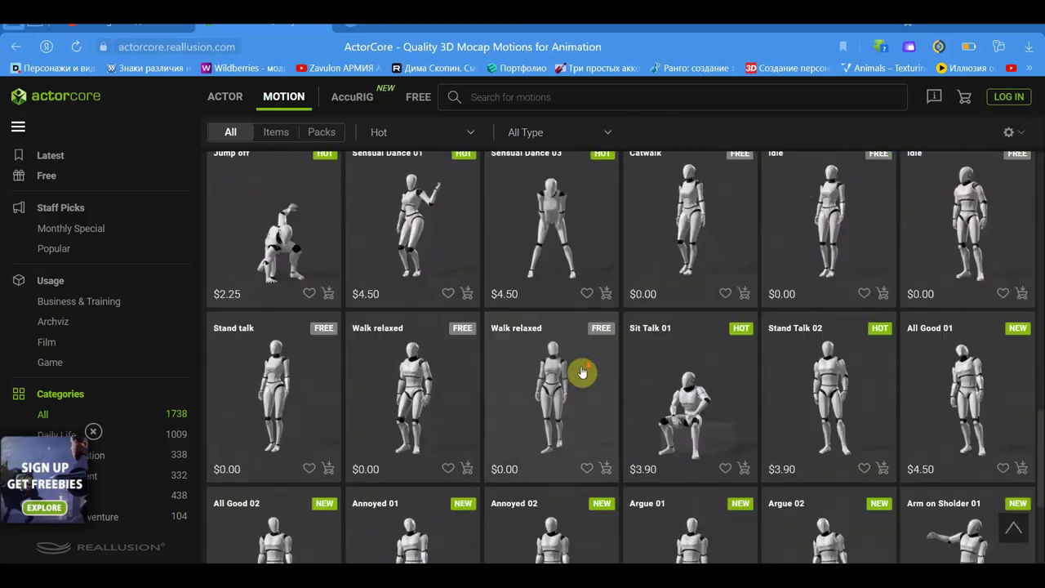
pyautogui.scroll(-3, 582, 372)
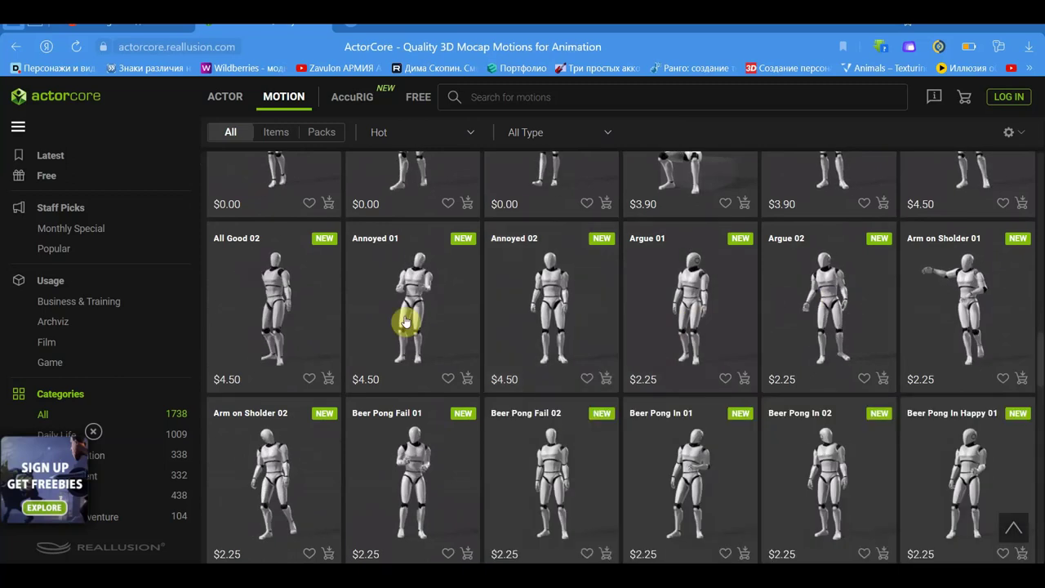
pyautogui.scroll(-2, 563, 318)
pyautogui.scroll(-3, 576, 324)
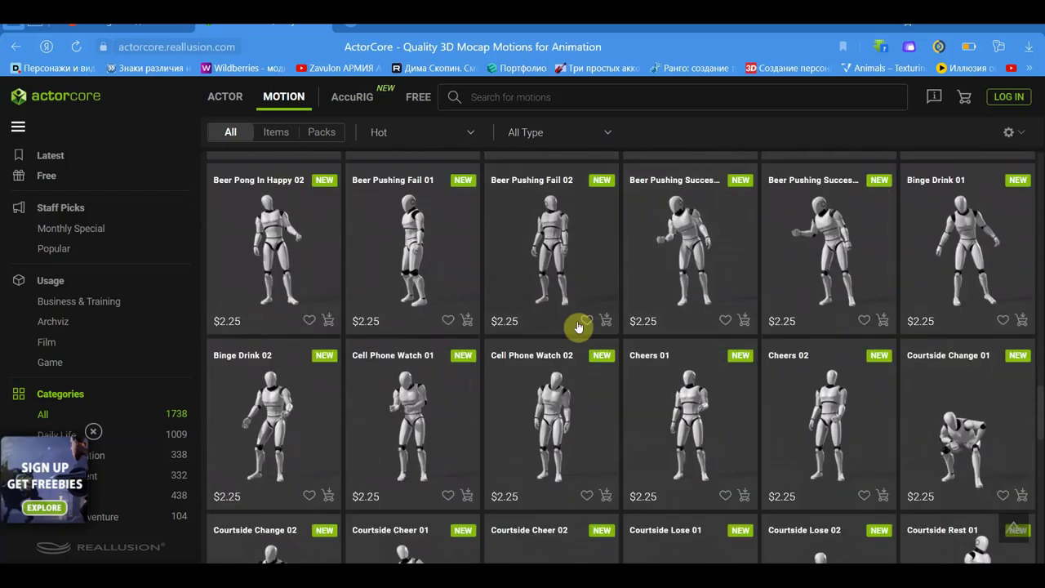
pyautogui.scroll(-3, 675, 307)
pyautogui.scroll(-3, 507, 356)
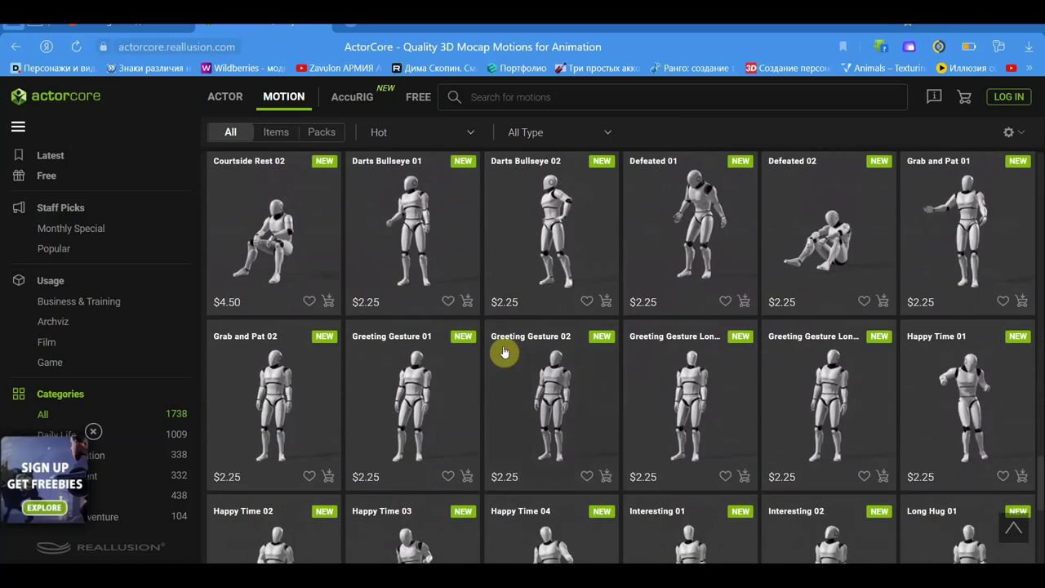
pyautogui.scroll(-3, 707, 330)
pyautogui.scroll(-2, 539, 348)
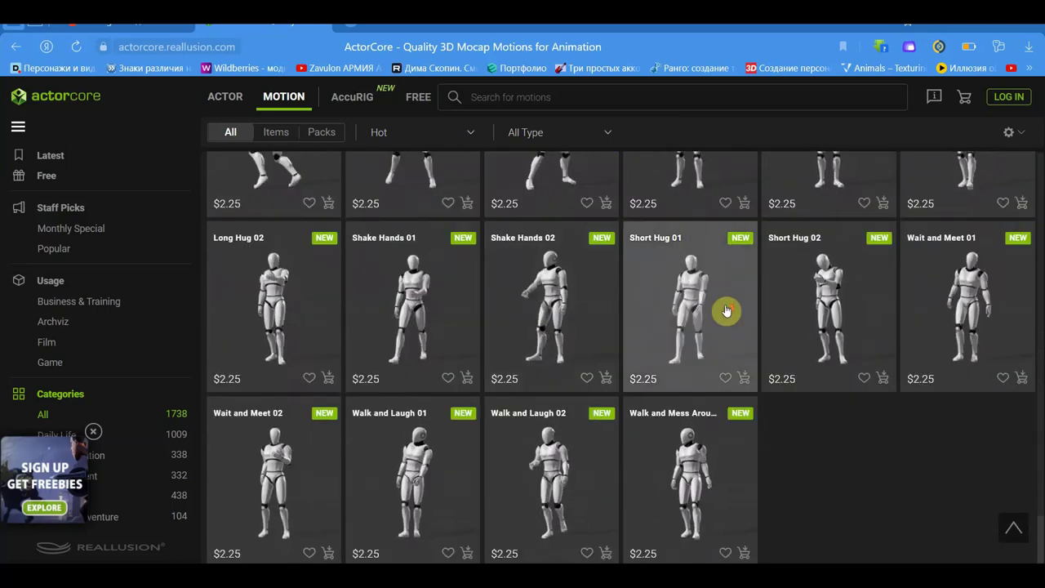
pyautogui.scroll(-3, 711, 351)
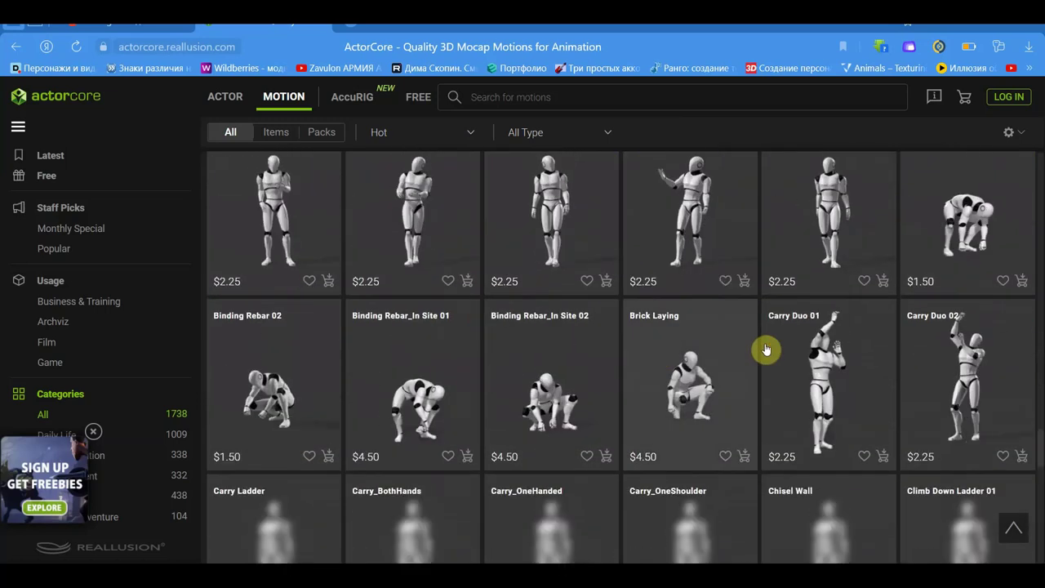
pyautogui.scroll(2, 672, 343)
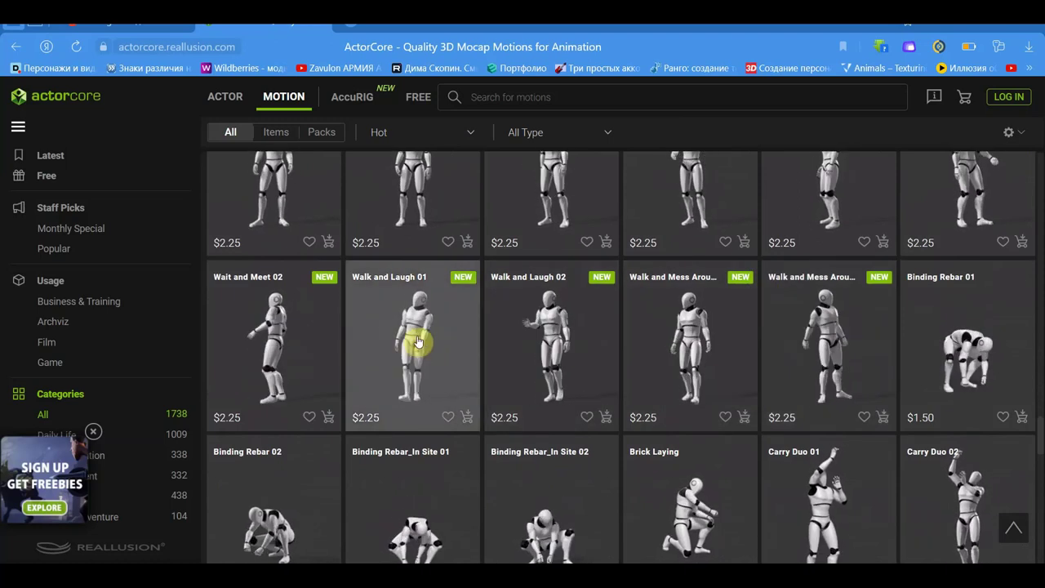
pyautogui.scroll(-3, 450, 343)
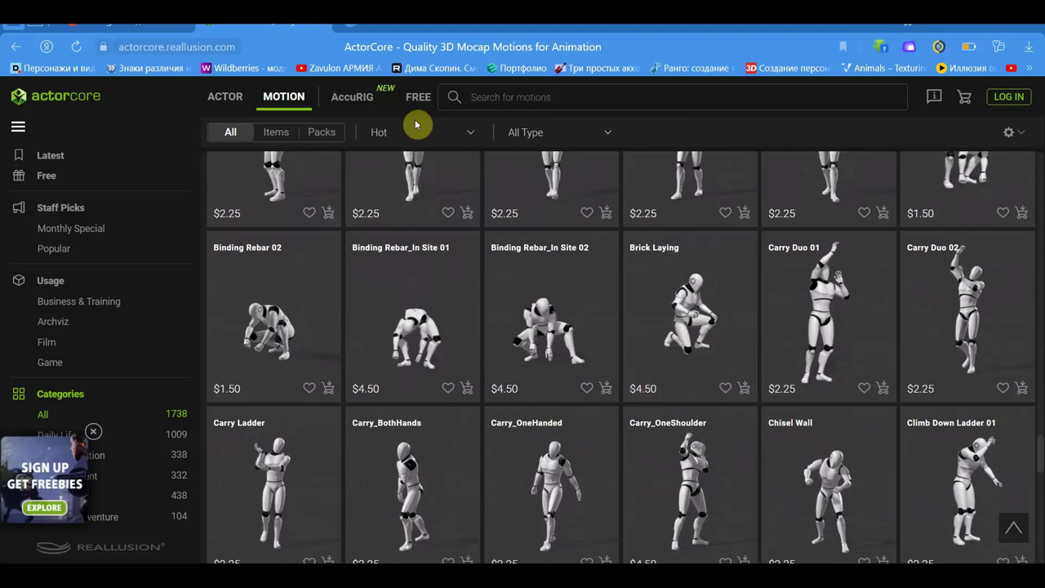
# Filter the motion library to show individual items instead of packs.
pyautogui.click(272, 134)
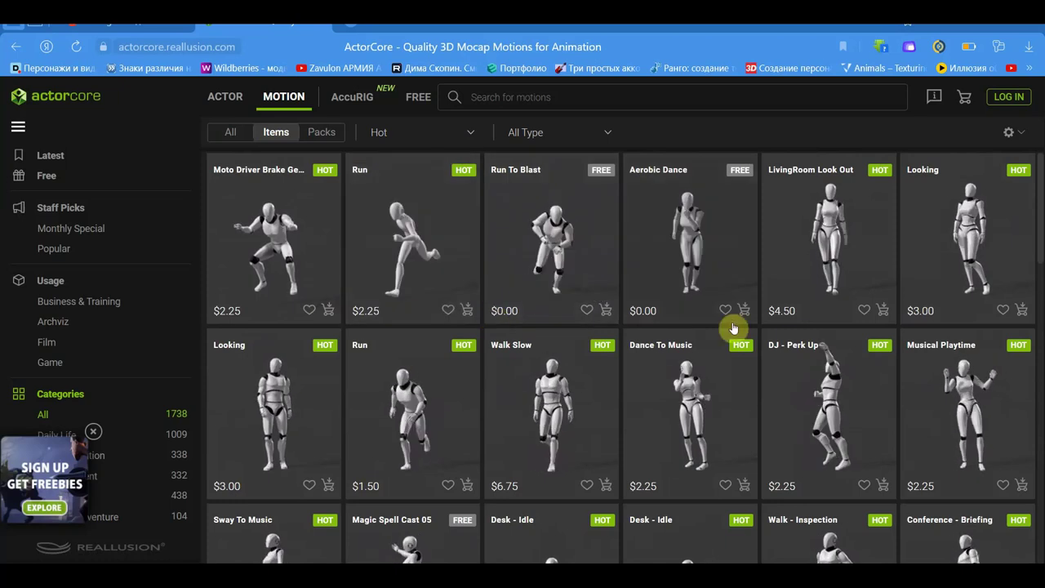
pyautogui.scroll(-4, 768, 430)
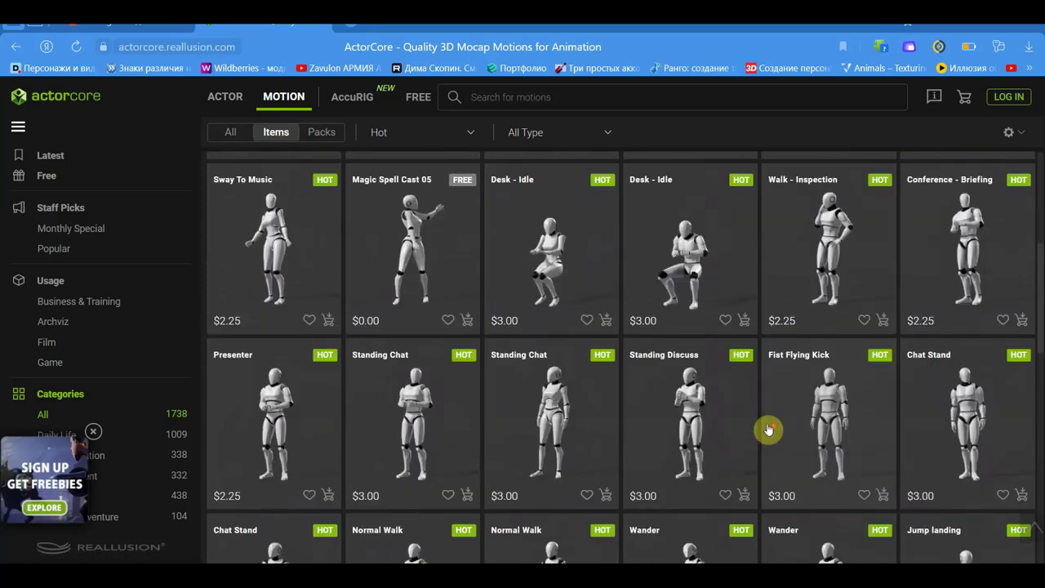
pyautogui.scroll(4, 604, 390)
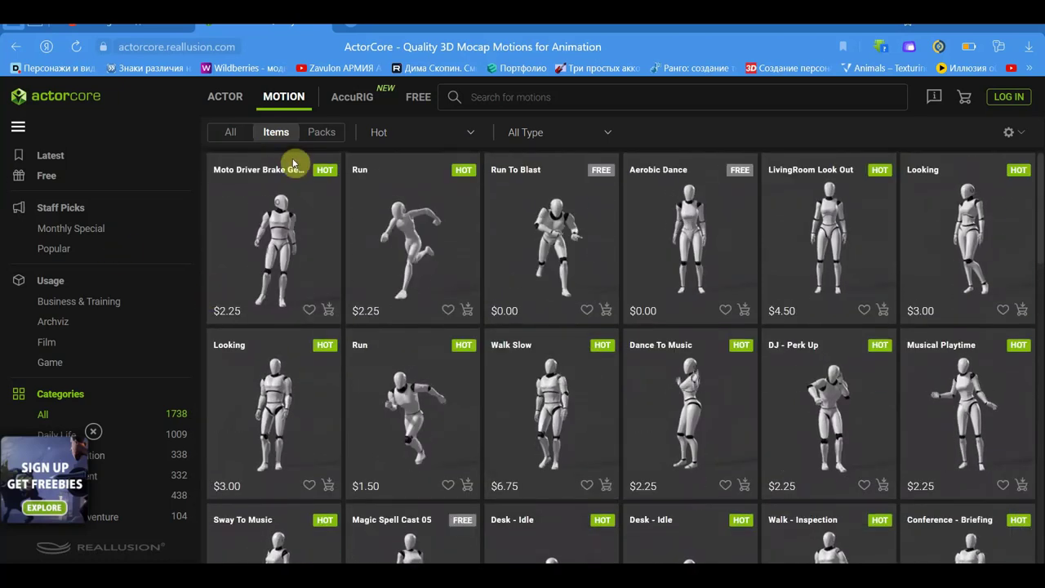
# Browse the ACTOR library and preview the free Toon Goon character.
pyautogui.click(229, 99)
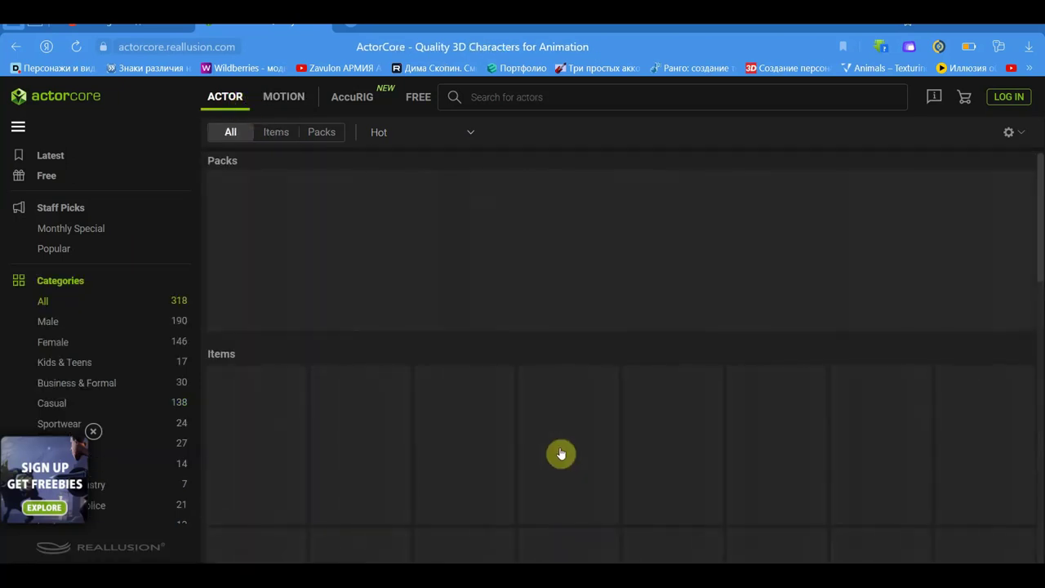
pyautogui.scroll(-3, 574, 450)
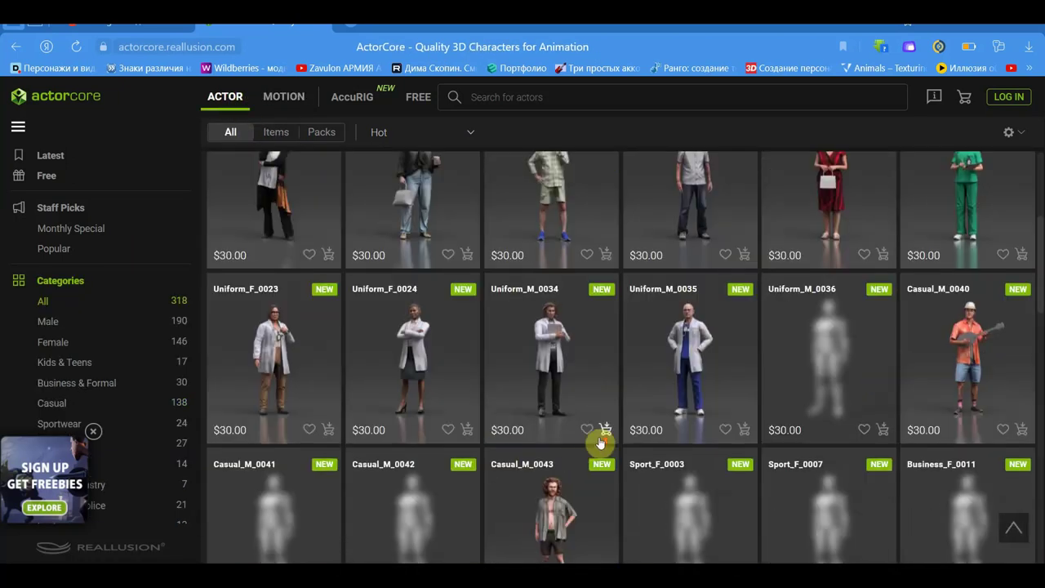
pyautogui.scroll(1, 601, 442)
pyautogui.scroll(1, 678, 360)
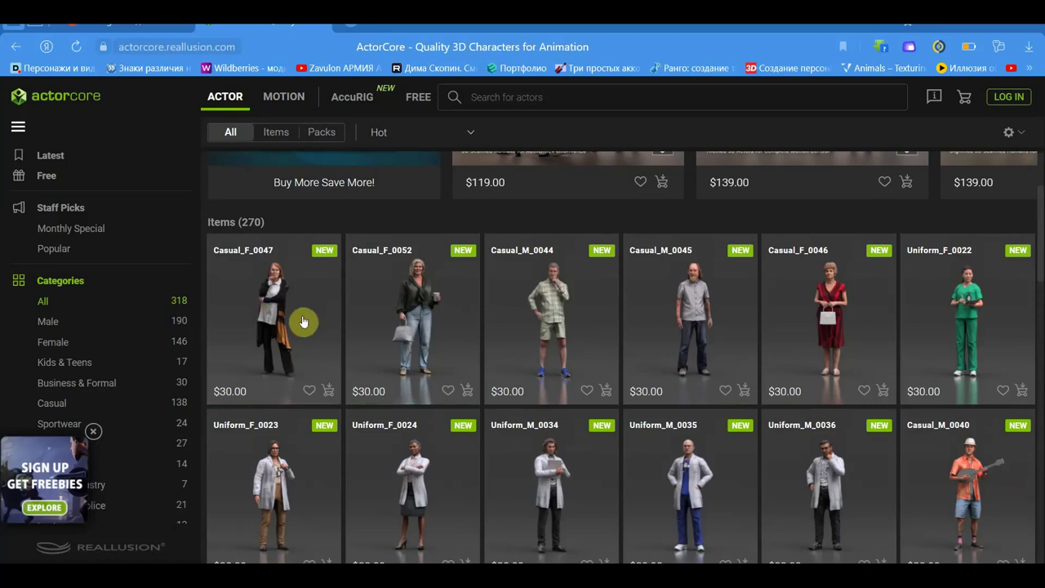
pyautogui.scroll(-5, 784, 336)
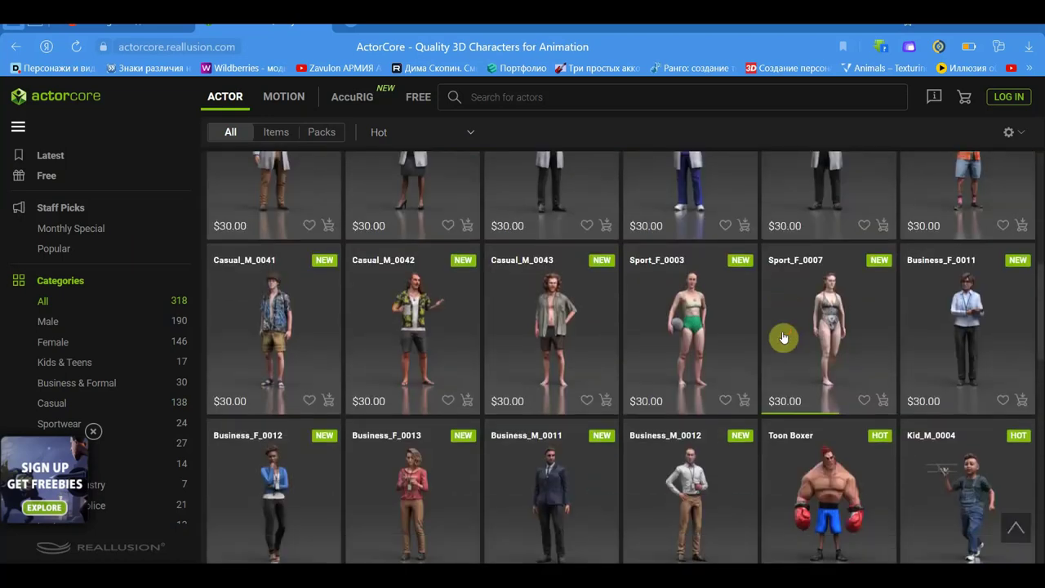
pyautogui.scroll(-1, 842, 382)
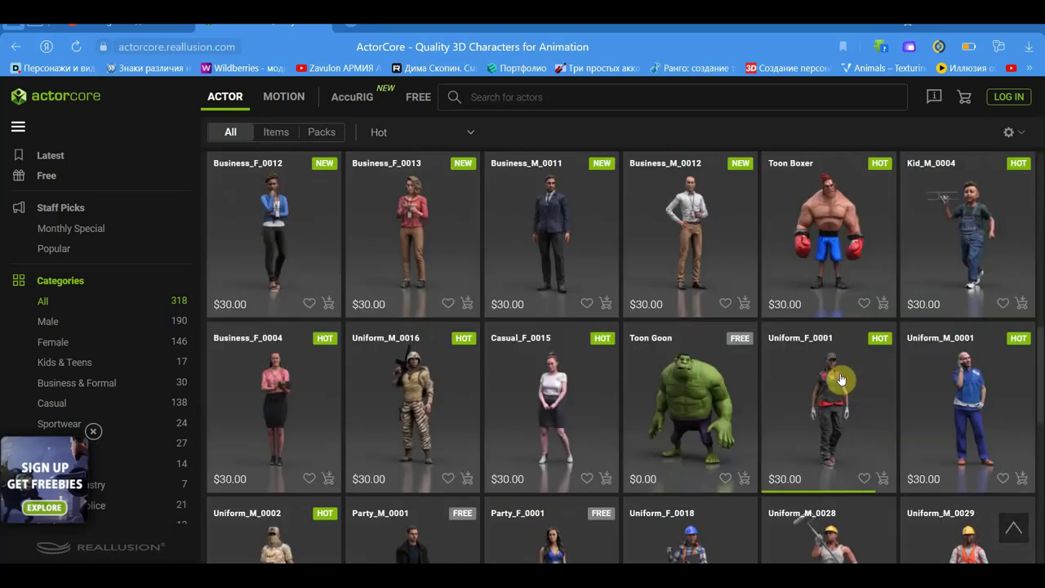
pyautogui.scroll(-1, 700, 404)
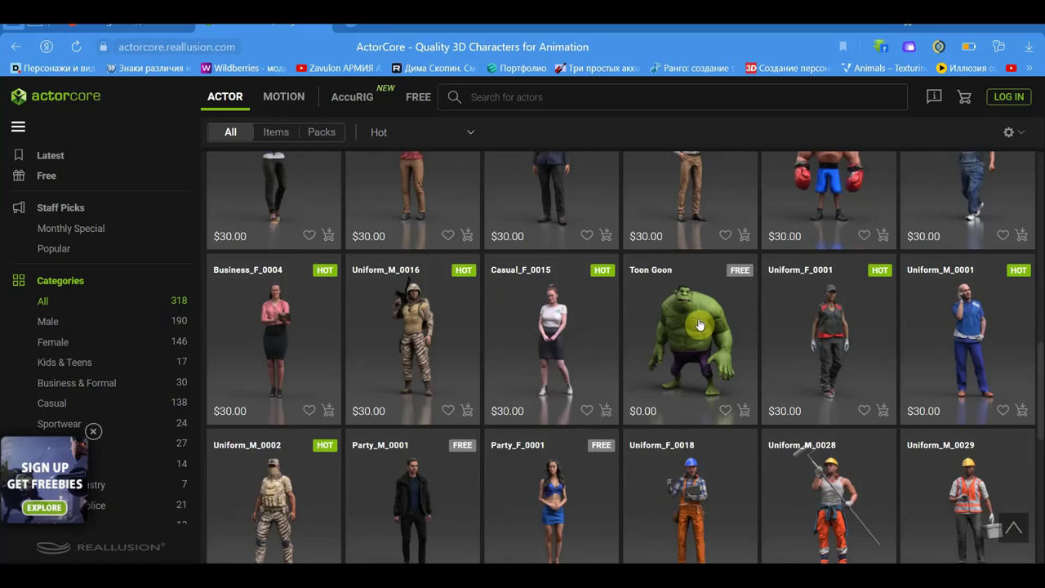
pyautogui.click(698, 331)
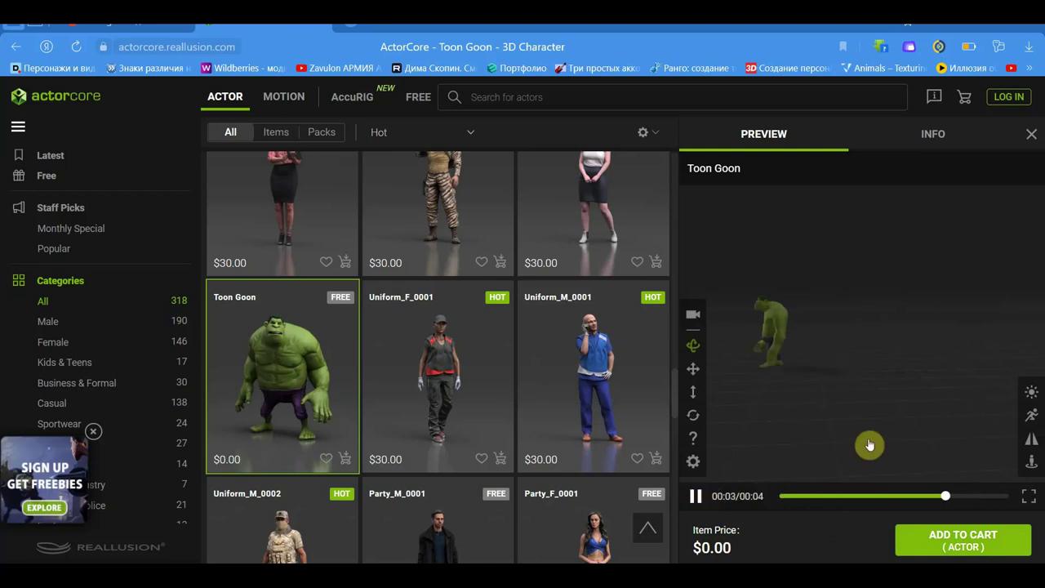
# Orbit and zoom the Toon Goon 3D preview to see it from the front.
pyautogui.moveTo(954, 417)
pyautogui.mouseDown()
pyautogui.moveTo(869, 406)
pyautogui.moveTo(928, 403)
pyautogui.moveTo(902, 402)
pyautogui.mouseUp()
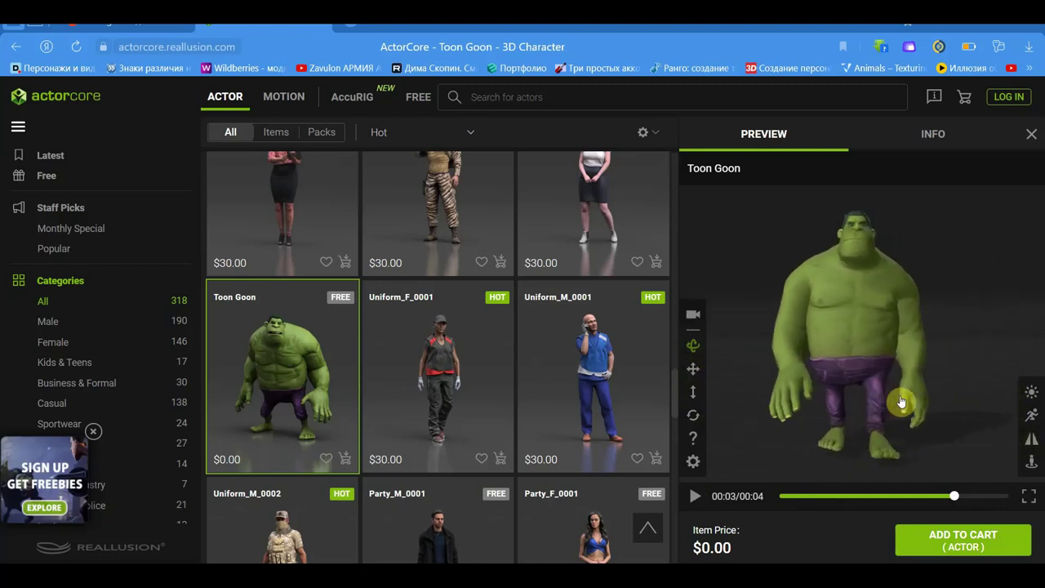
pyautogui.scroll(2, 901, 402)
pyautogui.moveTo(902, 402); pyautogui.dragTo(847, 343)
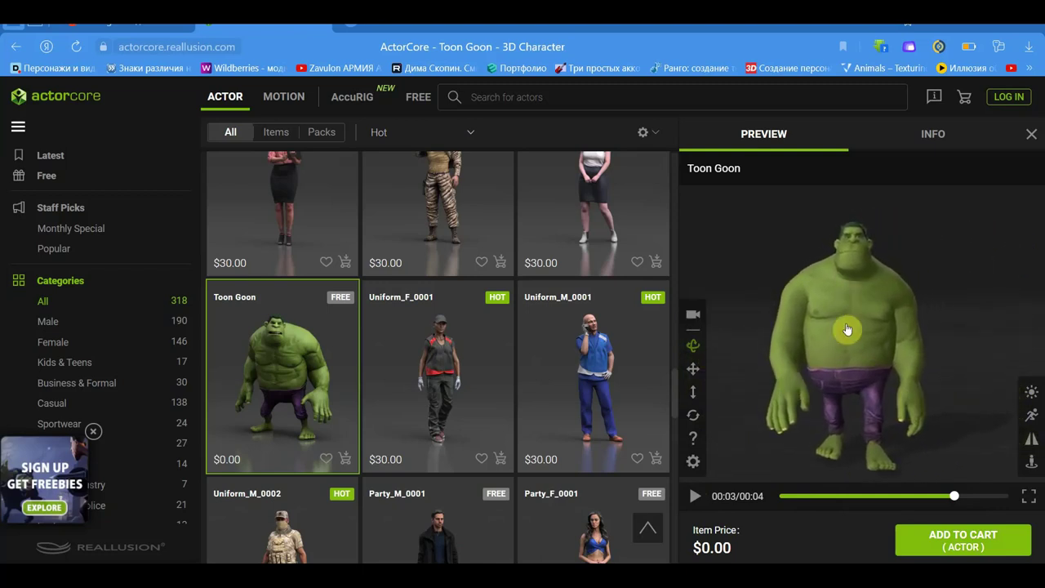
pyautogui.scroll(2, 847, 343)
pyautogui.scroll(2, 847, 343)
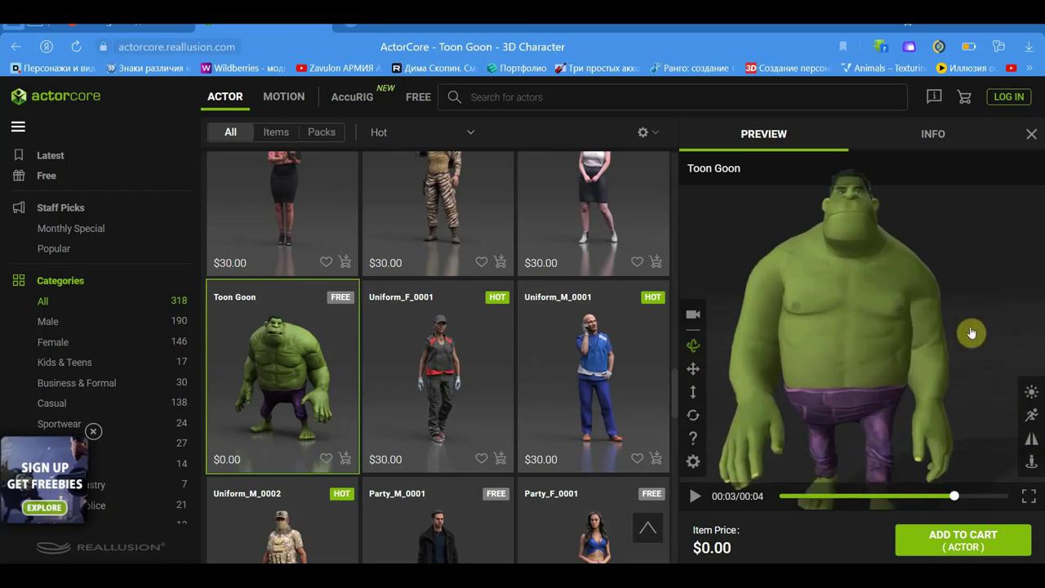
pyautogui.moveTo(971, 343)
pyautogui.mouseDown()
pyautogui.moveTo(818, 360)
pyautogui.moveTo(888, 353)
pyautogui.mouseUp()
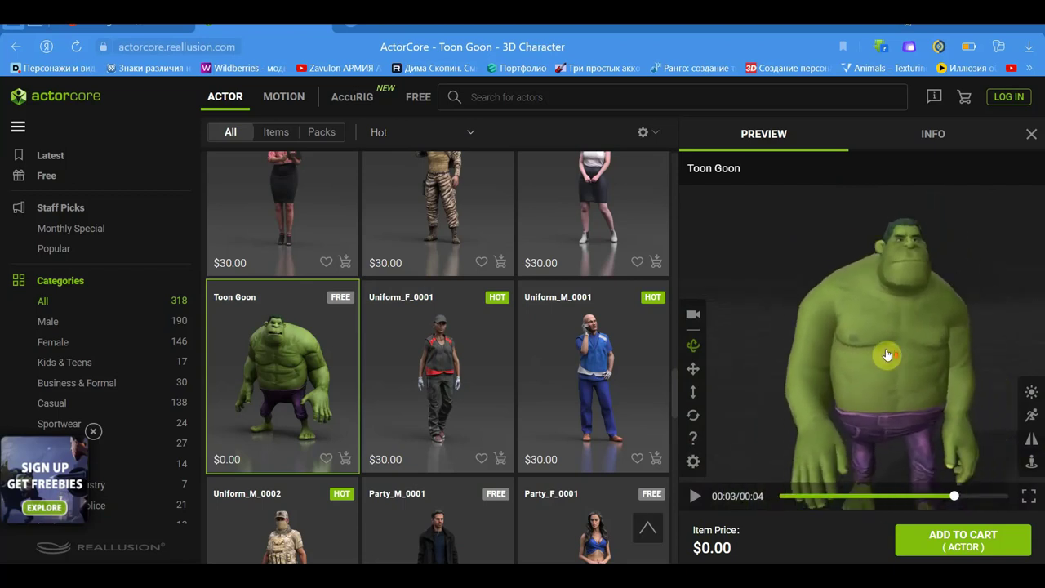
# Scroll the actor grid and preview the Uniform_M_0028 character.
pyautogui.scroll(-2, 902, 383)
pyautogui.scroll(-3, 577, 438)
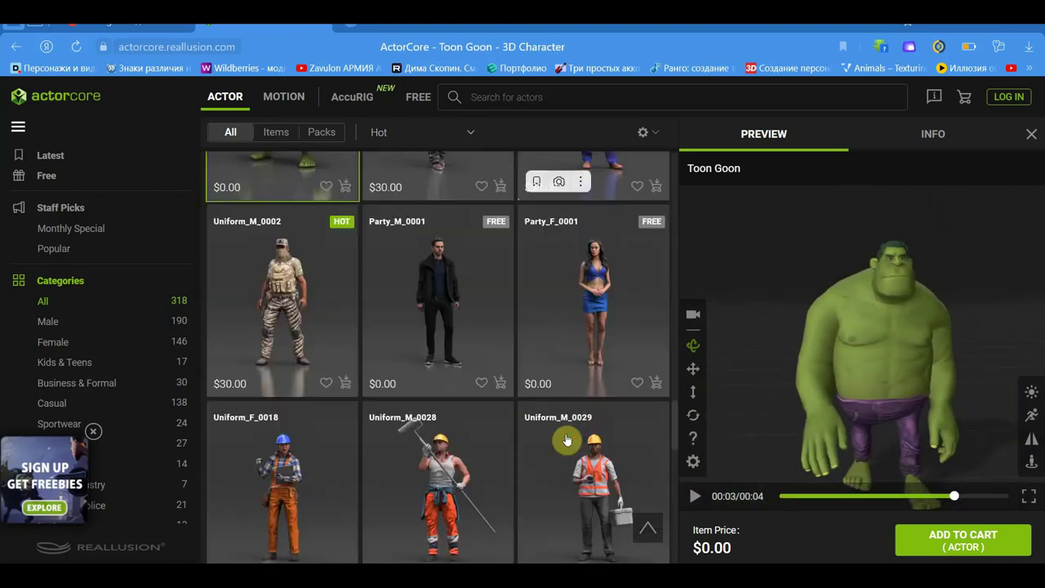
pyautogui.scroll(-2, 517, 450)
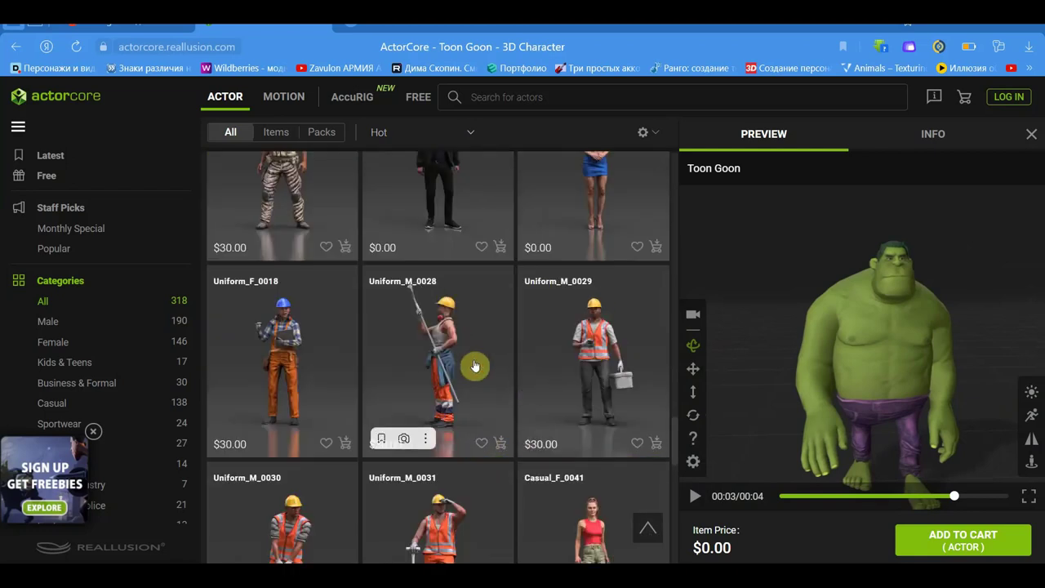
pyautogui.click(444, 361)
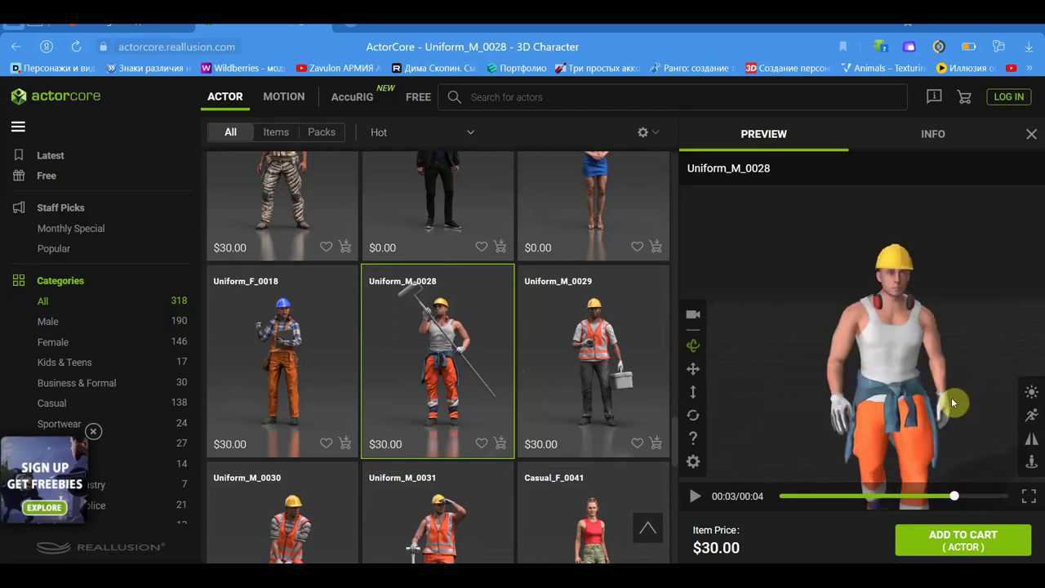
# Rotate, pan and zoom the Uniform_M_0028 worker preview, then close it.
pyautogui.scroll(3, 947, 393)
pyautogui.scroll(-5, 943, 390)
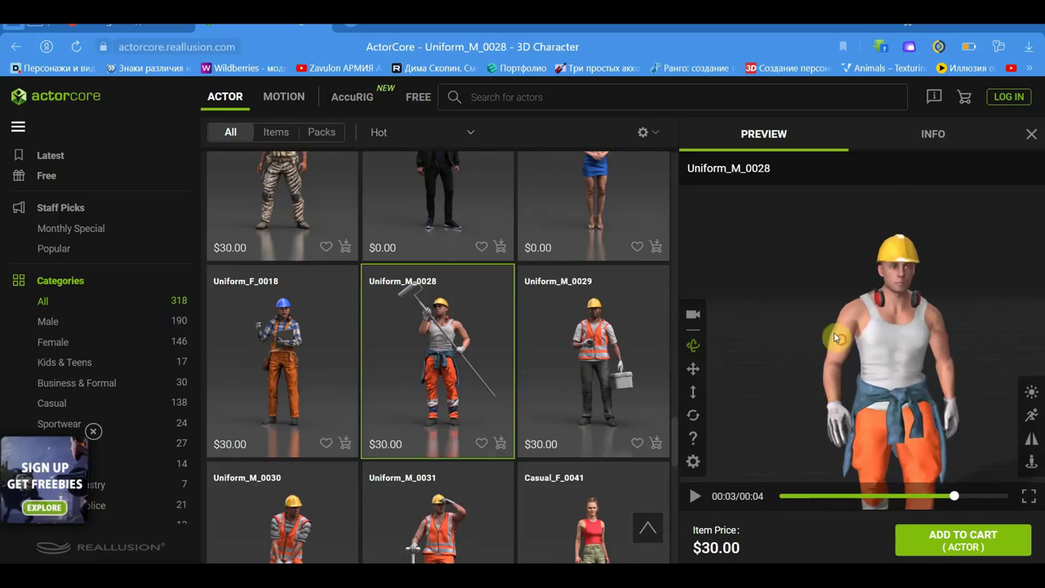
pyautogui.moveTo(780, 326); pyautogui.dragTo(846, 325)
pyautogui.moveTo(748, 321); pyautogui.dragTo(689, 333)
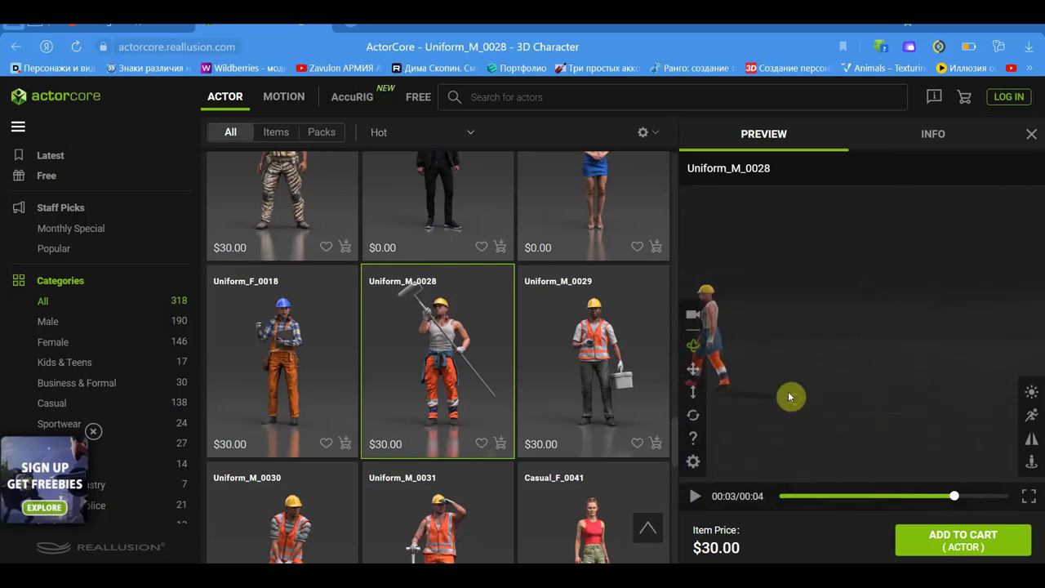
pyautogui.moveTo(789, 397); pyautogui.dragTo(861, 397)
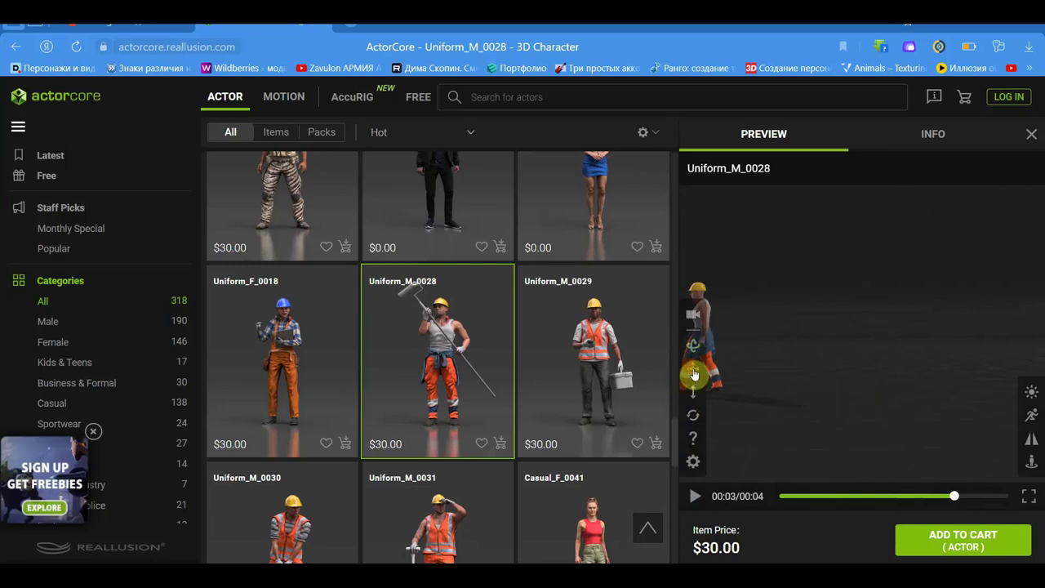
pyautogui.moveTo(693, 374); pyautogui.dragTo(961, 353)
pyautogui.scroll(3, 947, 356)
pyautogui.scroll(3, 945, 357)
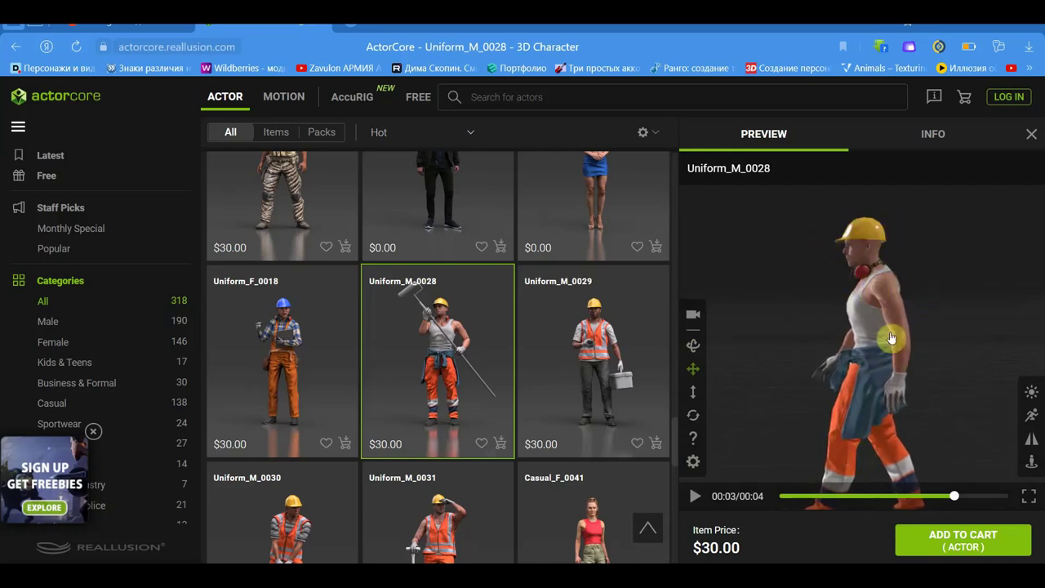
pyautogui.moveTo(1003, 415)
pyautogui.mouseDown()
pyautogui.moveTo(937, 332)
pyautogui.moveTo(826, 451)
pyautogui.moveTo(784, 415)
pyautogui.moveTo(850, 427)
pyautogui.moveTo(776, 437)
pyautogui.mouseUp()
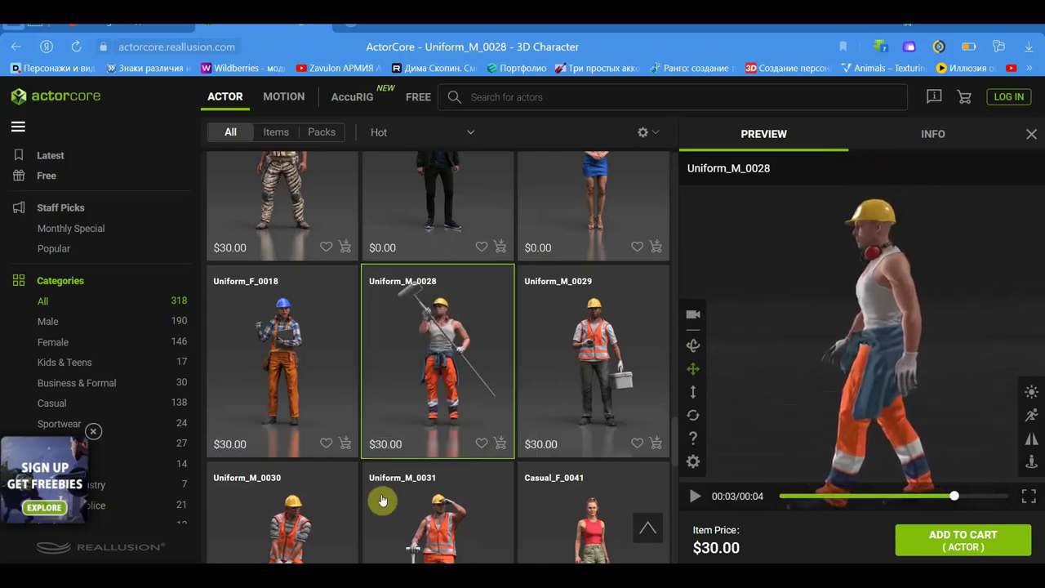
pyautogui.scroll(-4, 400, 441)
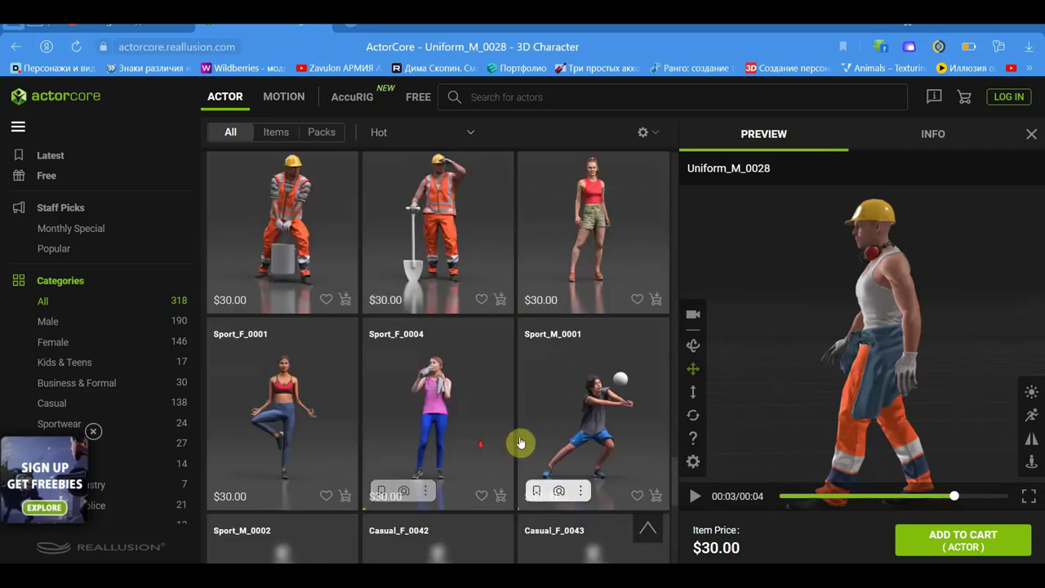
pyautogui.click(1032, 138)
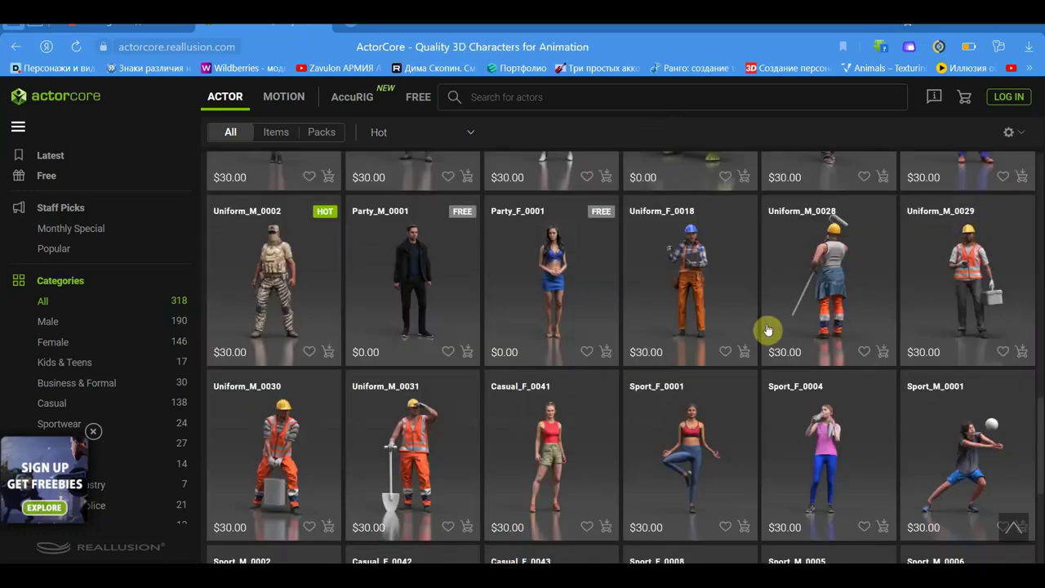
# Filter the actors to the Business & Formal category and scroll down the results.
pyautogui.scroll(-3, 719, 375)
pyautogui.scroll(-3, 672, 427)
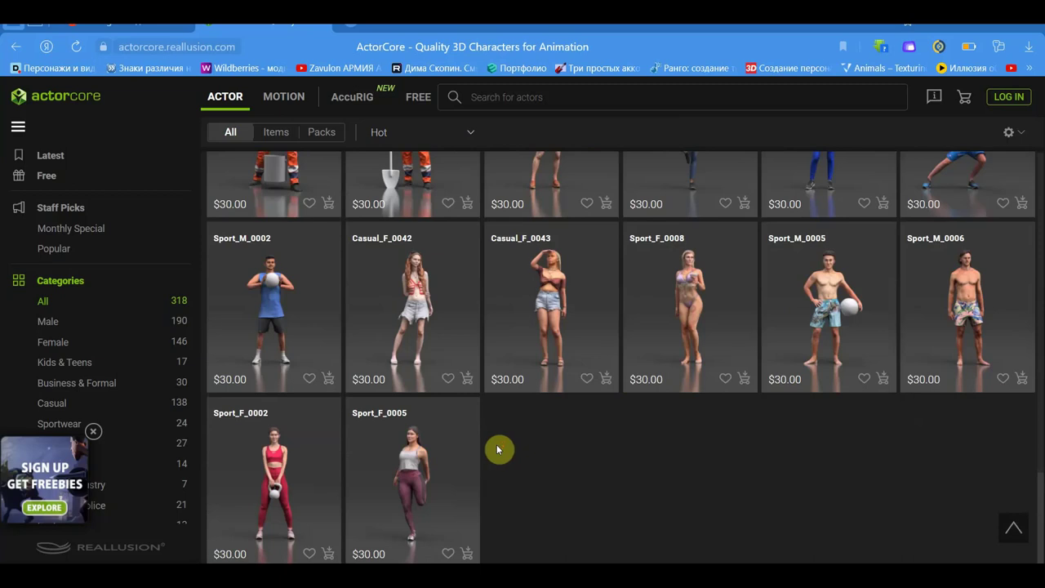
pyautogui.click(93, 389)
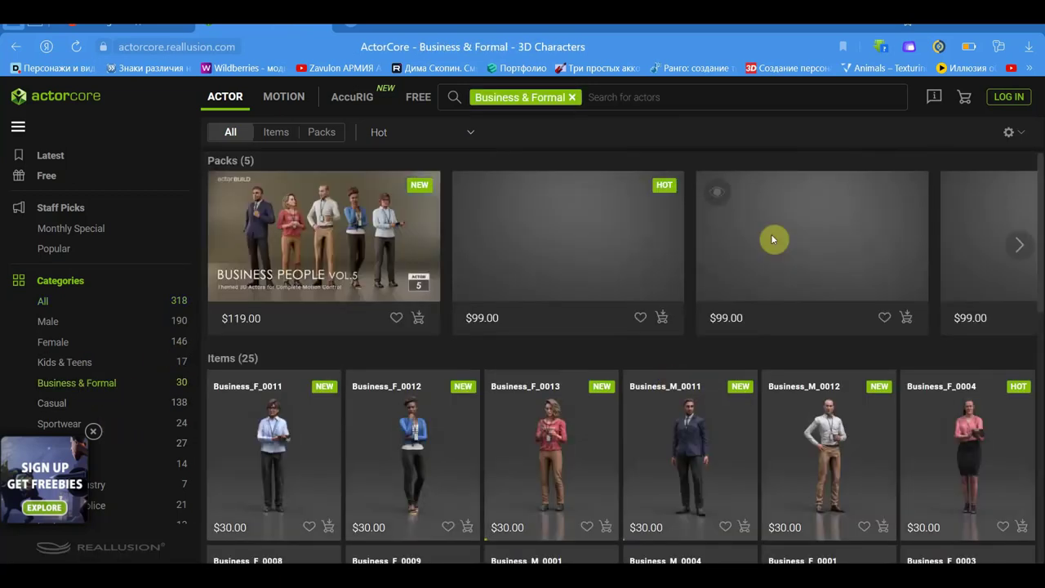
pyautogui.scroll(-2, 579, 490)
pyautogui.scroll(-2, 752, 442)
pyautogui.scroll(-2, 752, 442)
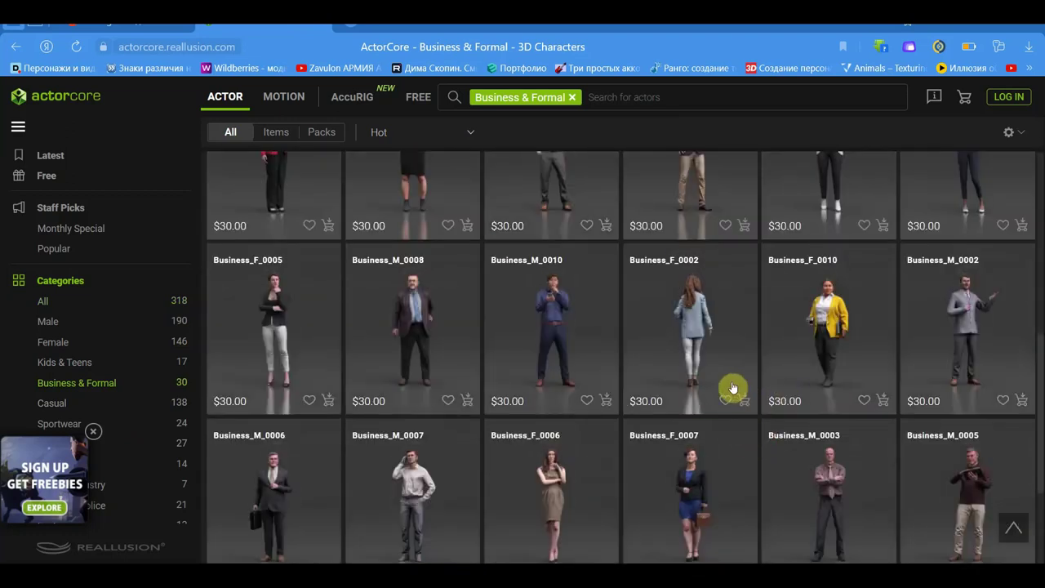
pyautogui.scroll(-3, 643, 379)
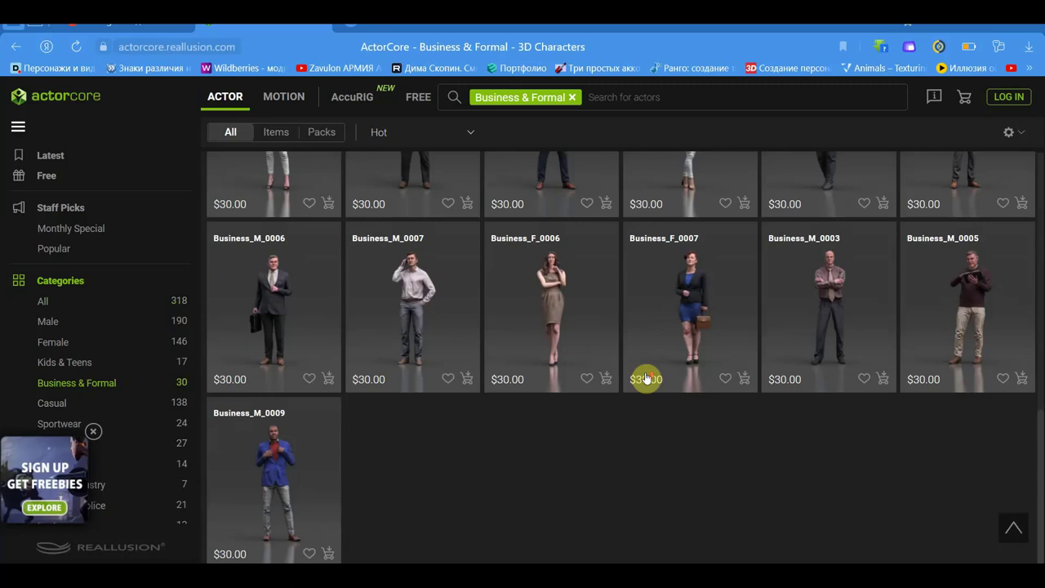
# Scroll back through the Business & Formal actors and return to the MOTION library.
pyautogui.scroll(3, 596, 413)
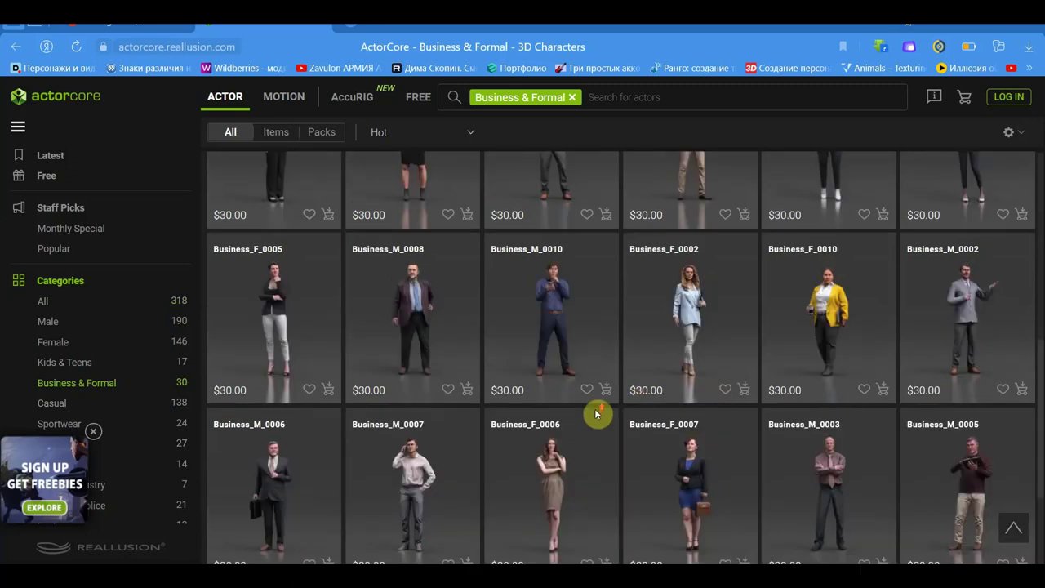
pyautogui.scroll(1, 596, 414)
pyautogui.scroll(2, 596, 415)
pyautogui.scroll(2, 597, 415)
pyautogui.scroll(1, 597, 415)
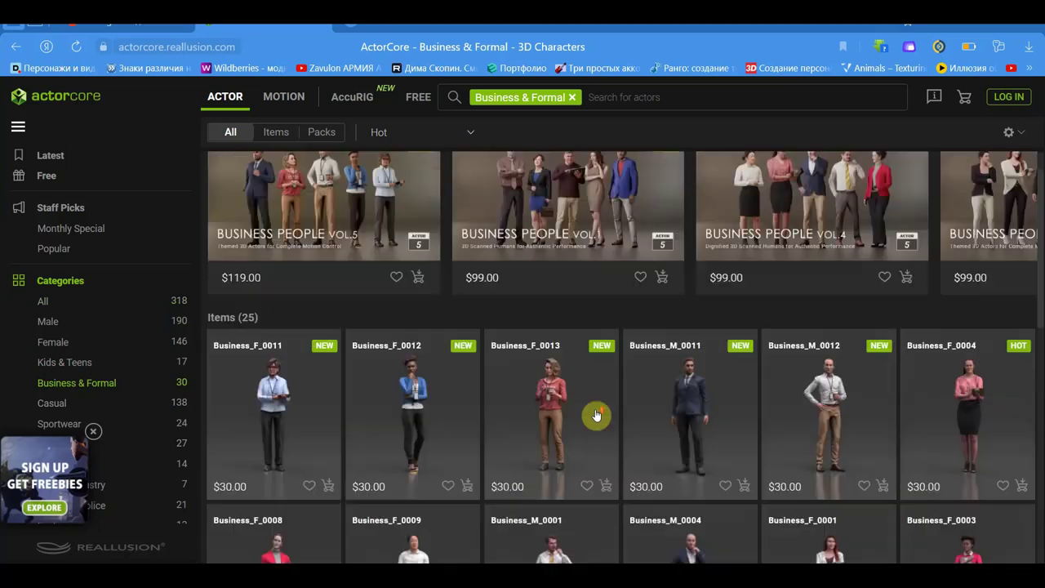
pyautogui.scroll(-4, 596, 415)
pyautogui.scroll(-3, 596, 415)
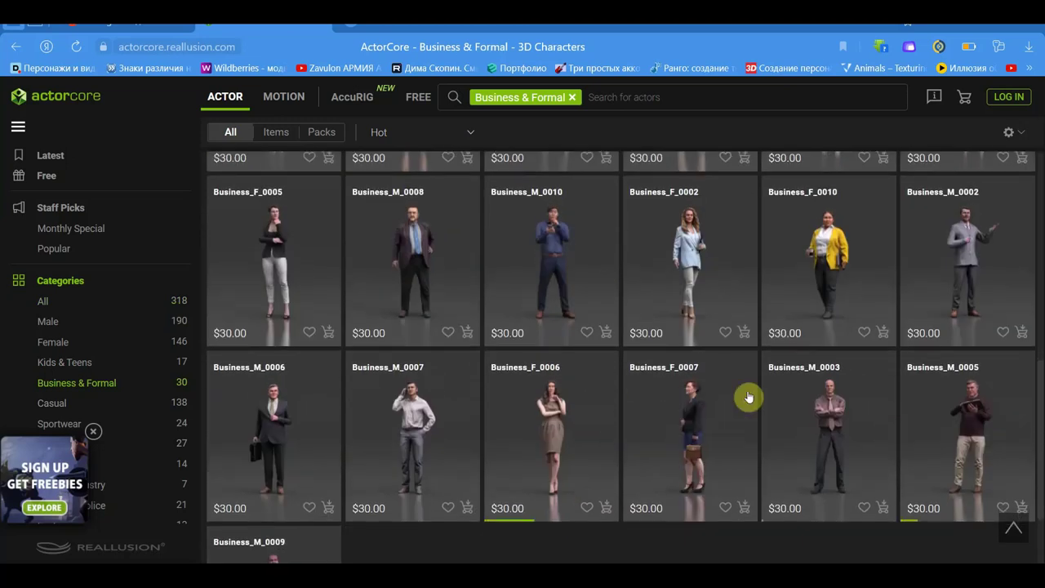
pyautogui.scroll(2, 719, 402)
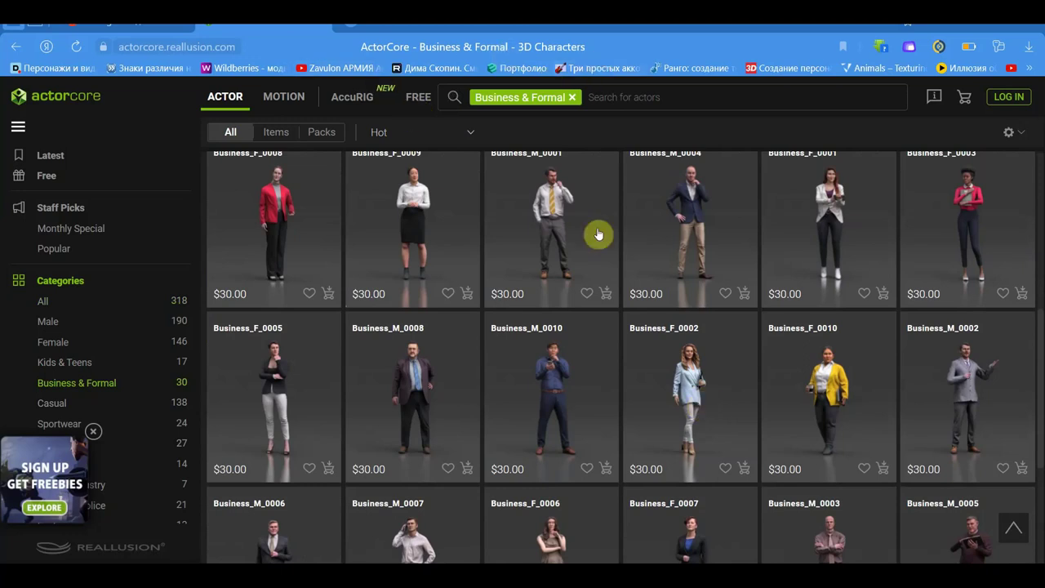
pyautogui.scroll(2, 520, 472)
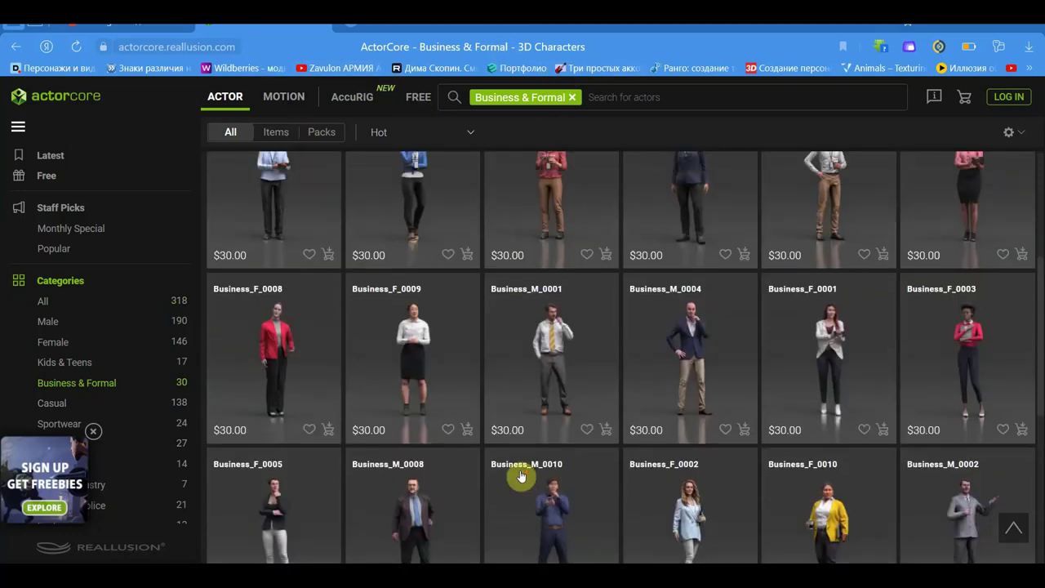
pyautogui.scroll(2, 522, 477)
pyautogui.scroll(-4, 521, 476)
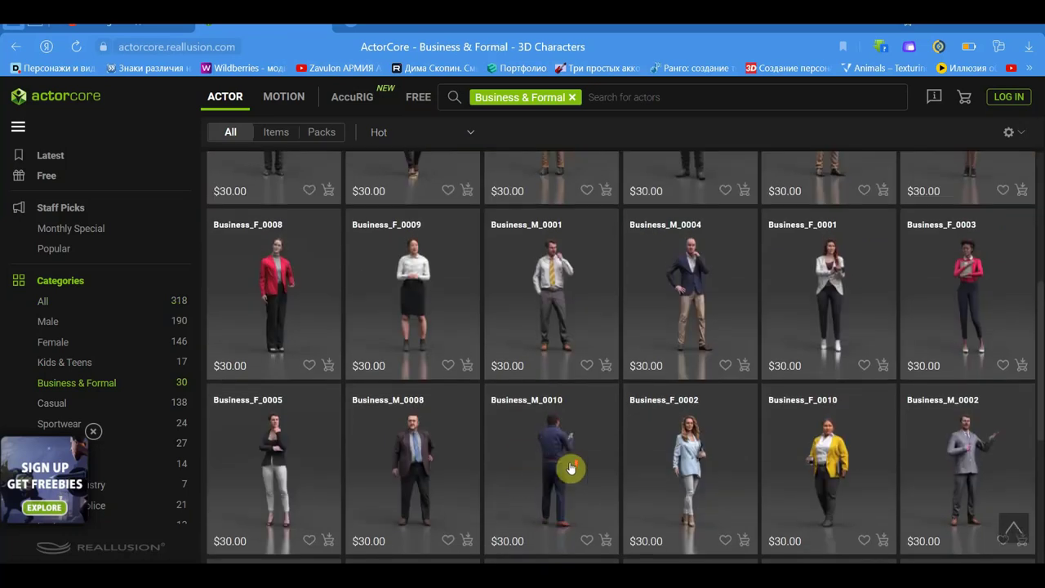
pyautogui.scroll(2, 568, 470)
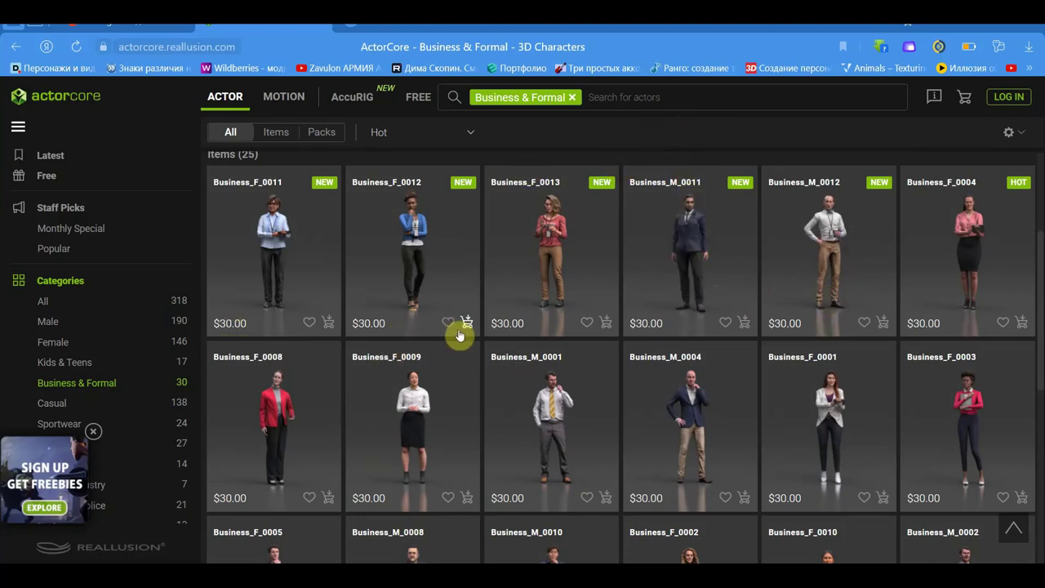
pyautogui.click(283, 102)
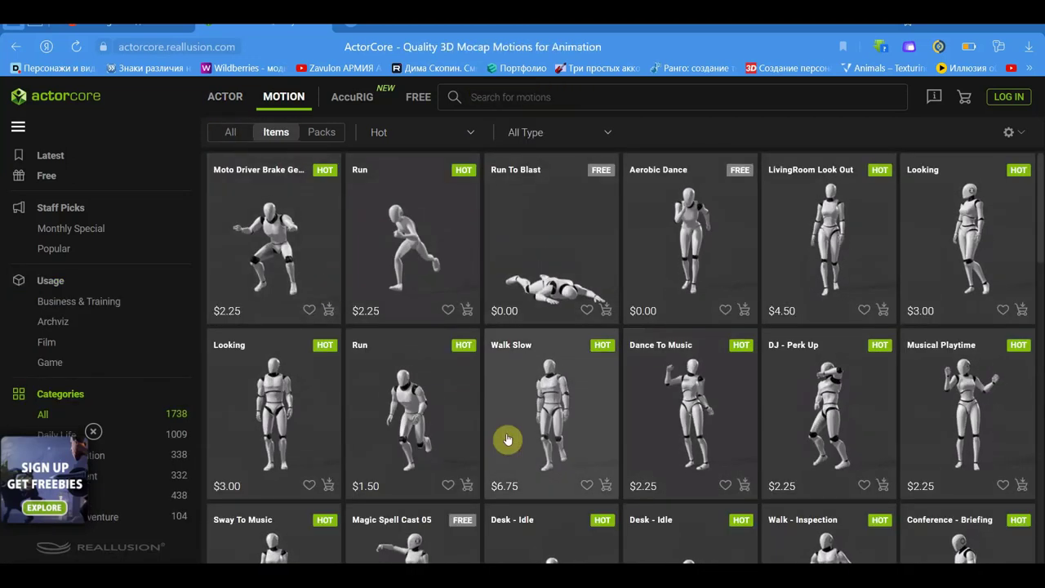
# Browse the motion grid from Moto Driver and Run down to Binge Drink 02, Cheers 01 and Courtside Cheer 01.
pyautogui.scroll(-2, 511, 440)
pyautogui.scroll(-2, 514, 444)
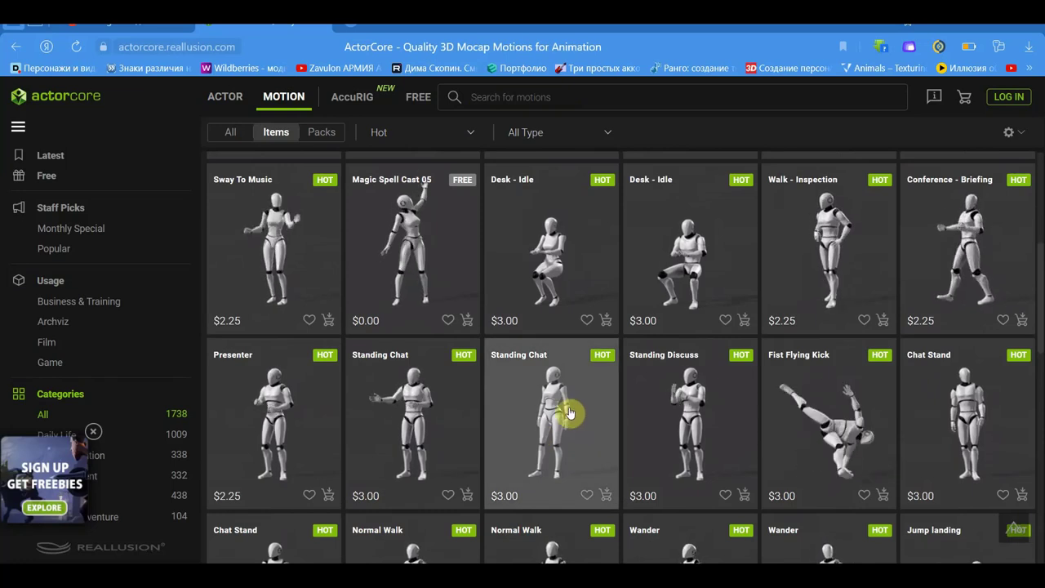
pyautogui.scroll(-2, 567, 414)
pyautogui.scroll(-1, 556, 378)
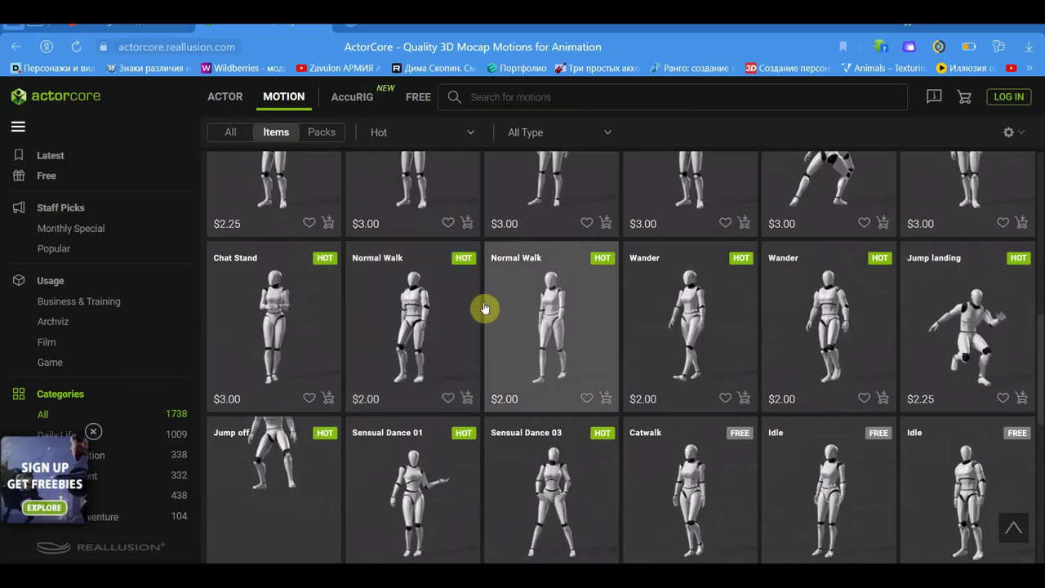
pyautogui.scroll(-2, 556, 317)
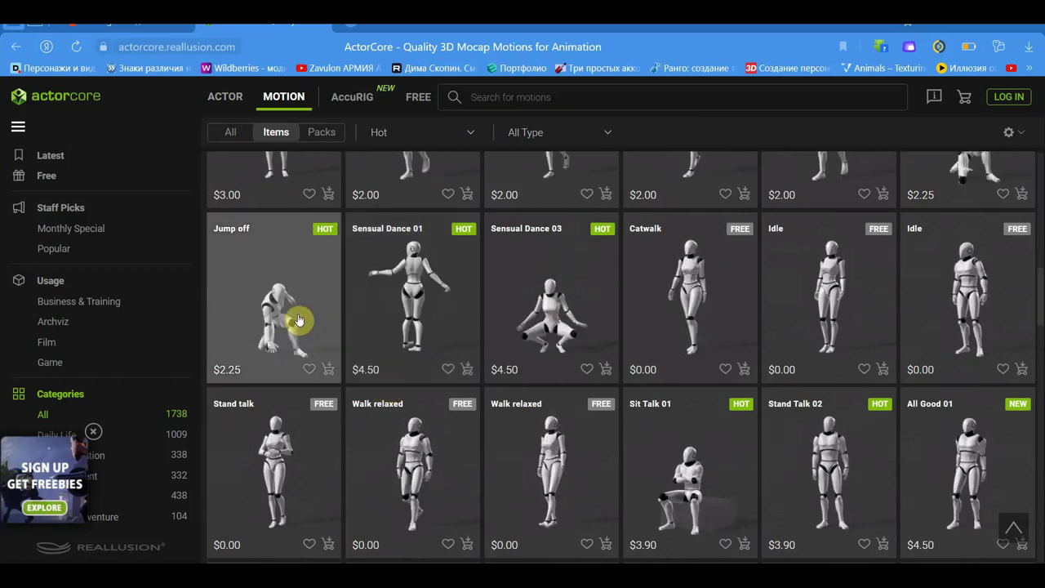
pyautogui.scroll(-5, 596, 466)
pyautogui.scroll(-4, 644, 445)
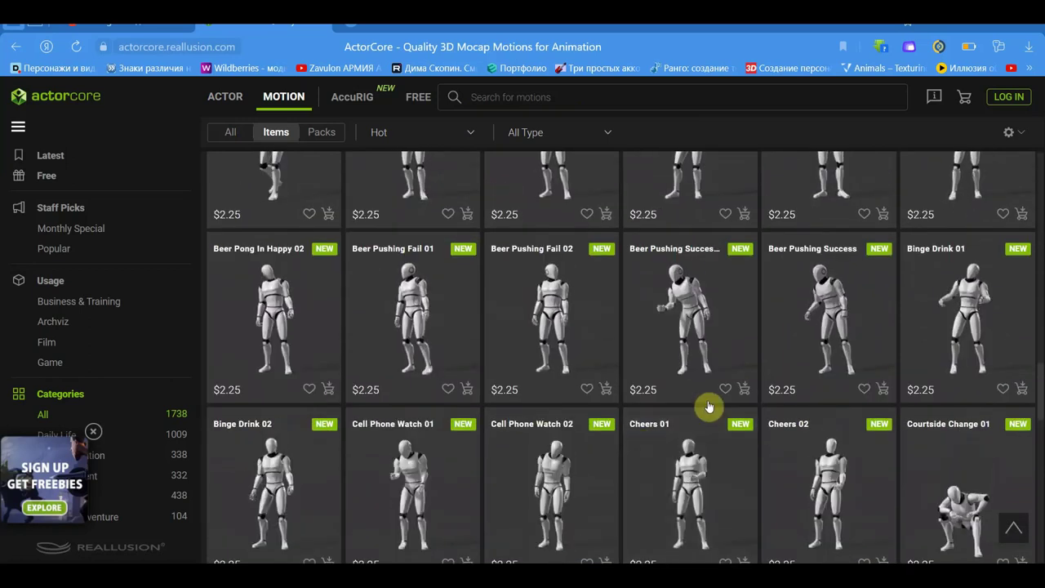
pyautogui.scroll(-4, 619, 362)
pyautogui.scroll(-3, 629, 401)
pyautogui.scroll(-5, 631, 398)
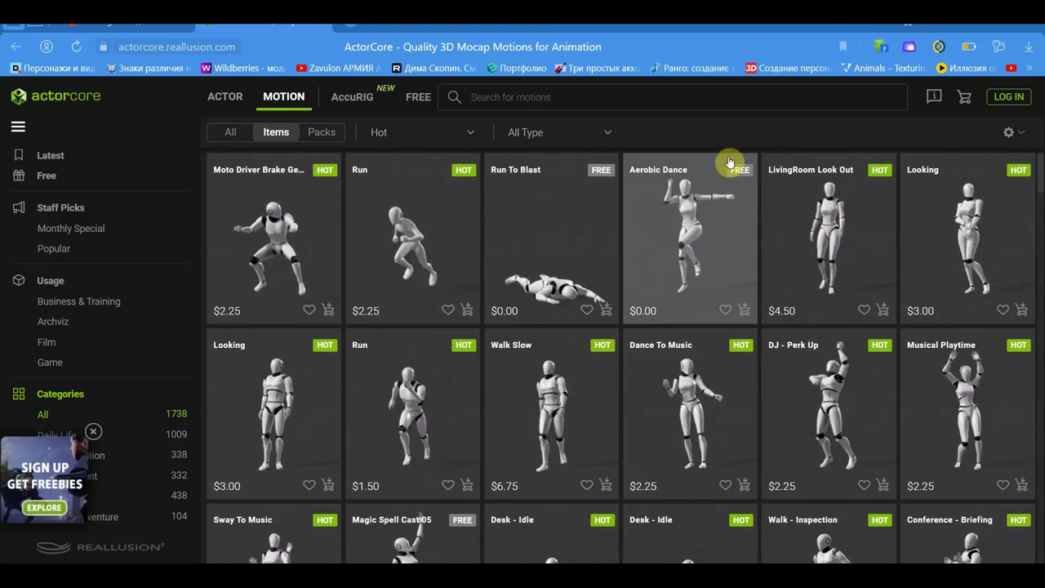
pyautogui.scroll(-4, 735, 327)
pyautogui.scroll(-3, 729, 328)
pyautogui.scroll(-3, 729, 328)
pyautogui.scroll(-5, 730, 327)
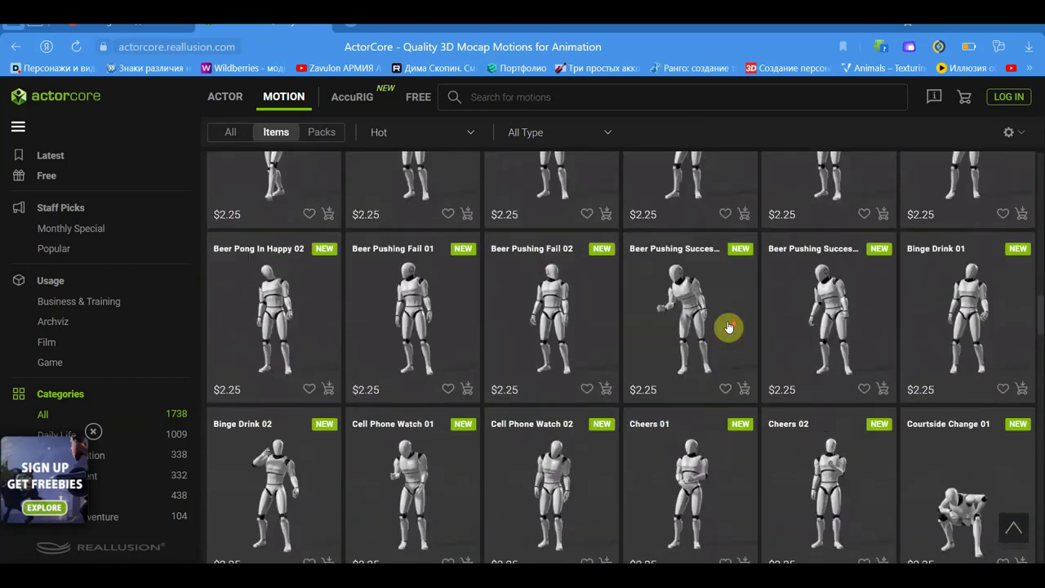
pyautogui.scroll(-5, 729, 328)
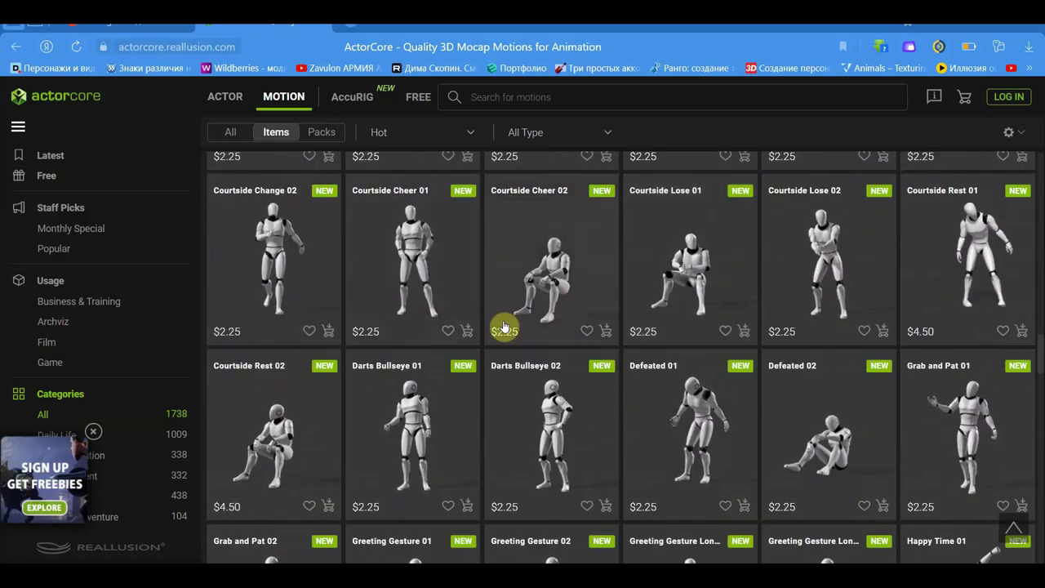
pyautogui.scroll(4, 626, 381)
pyautogui.scroll(2, 625, 381)
pyautogui.scroll(2, 626, 381)
pyautogui.scroll(3, 626, 381)
pyautogui.scroll(3, 625, 381)
pyautogui.scroll(3, 626, 381)
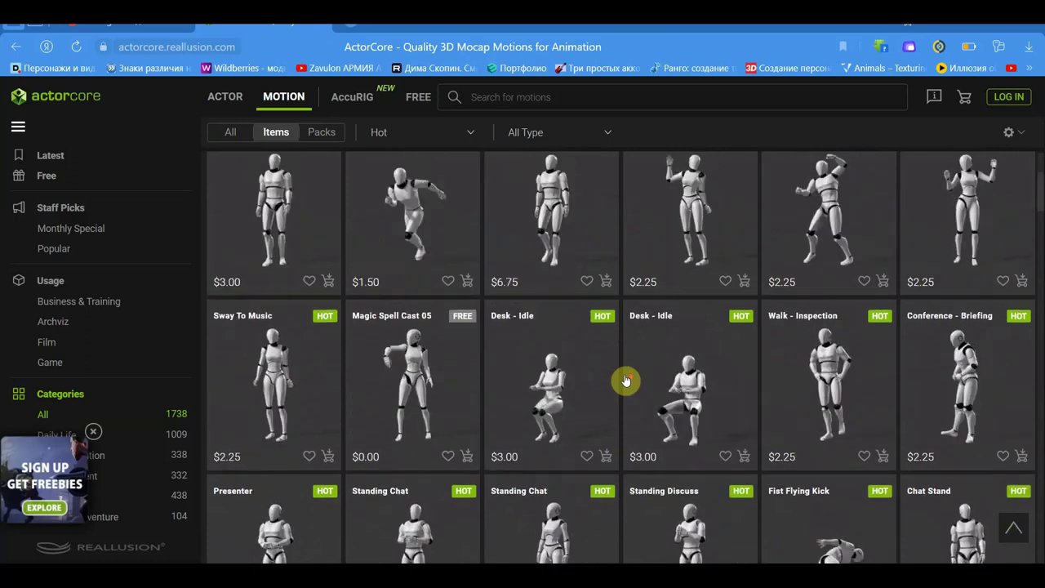
pyautogui.scroll(3, 626, 380)
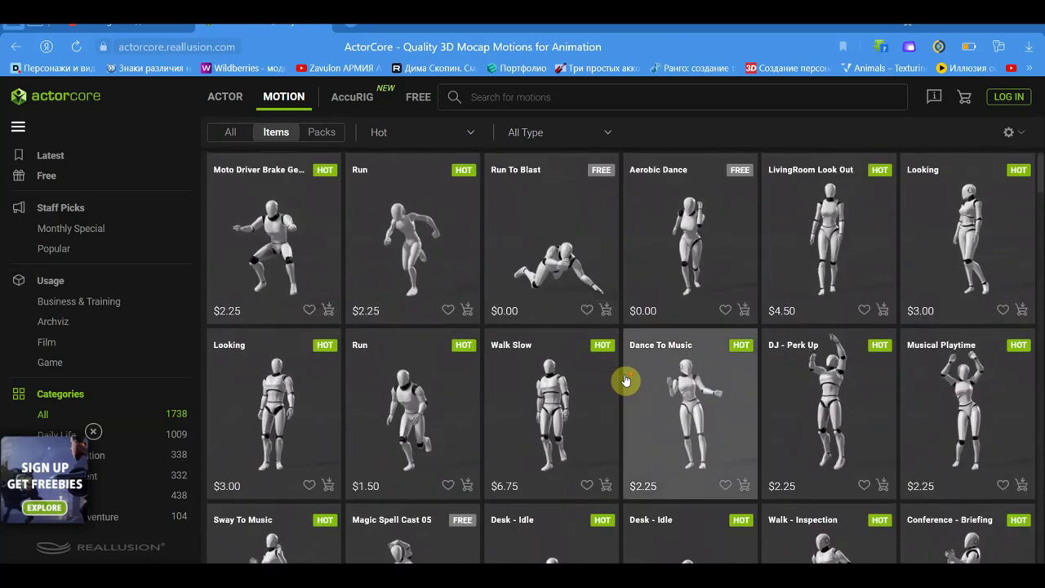
pyautogui.scroll(-5, 758, 371)
pyautogui.scroll(-5, 756, 369)
pyautogui.scroll(-5, 757, 368)
pyautogui.scroll(-3, 755, 367)
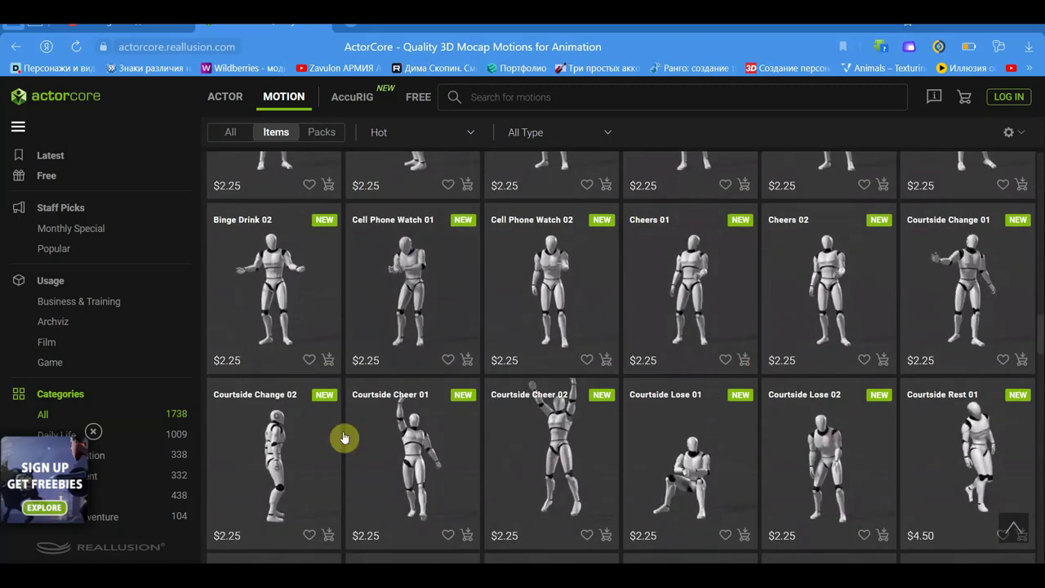